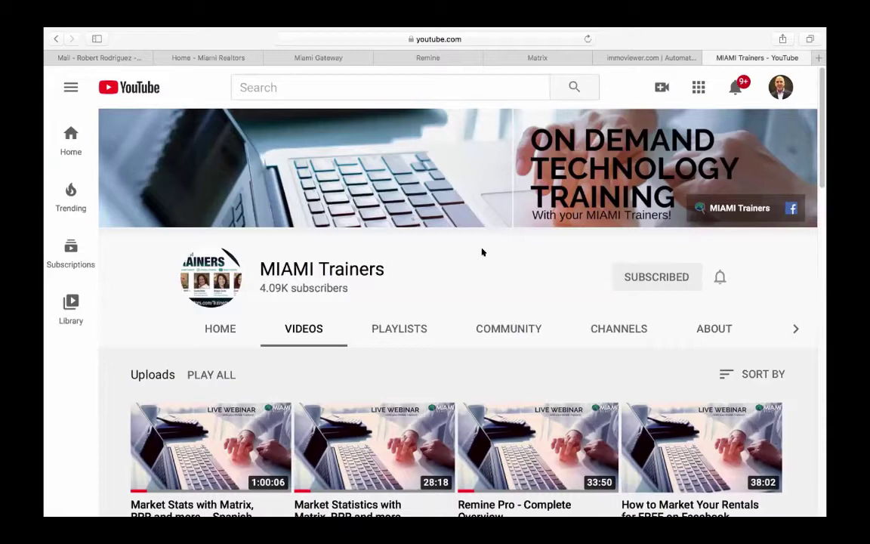
- Show the MIAMI Trainers playlists, such as Market Statistics, SPANISH CLASSES and REMINE, and browse them
scroll(482, 251, "down", 2)
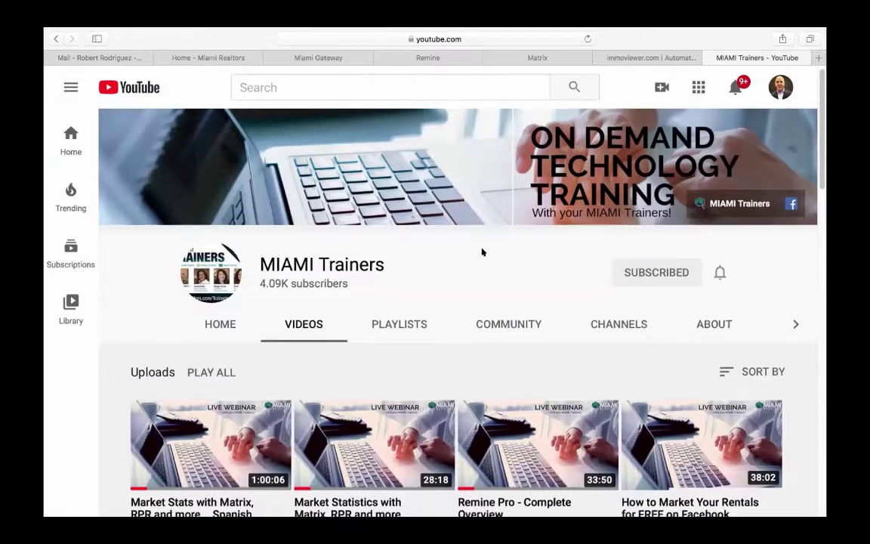
left_click(402, 299)
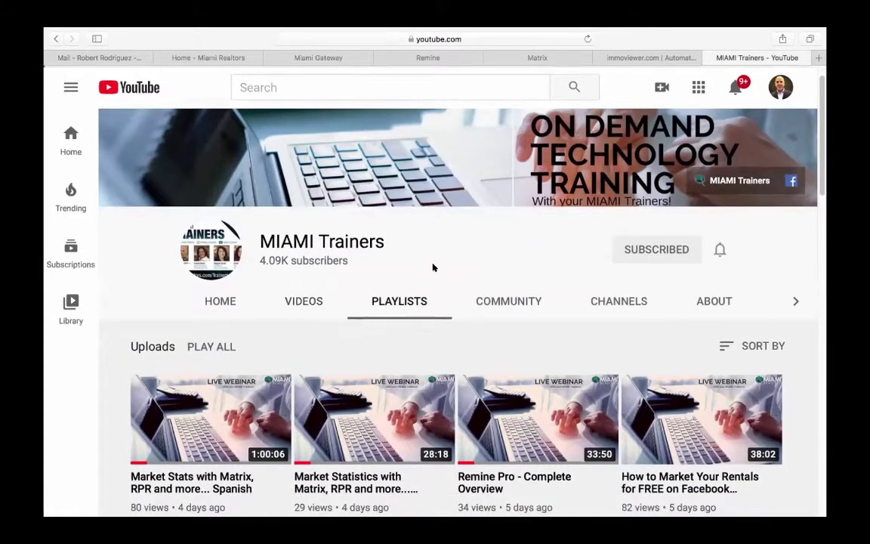
scroll(439, 261, "down", 5)
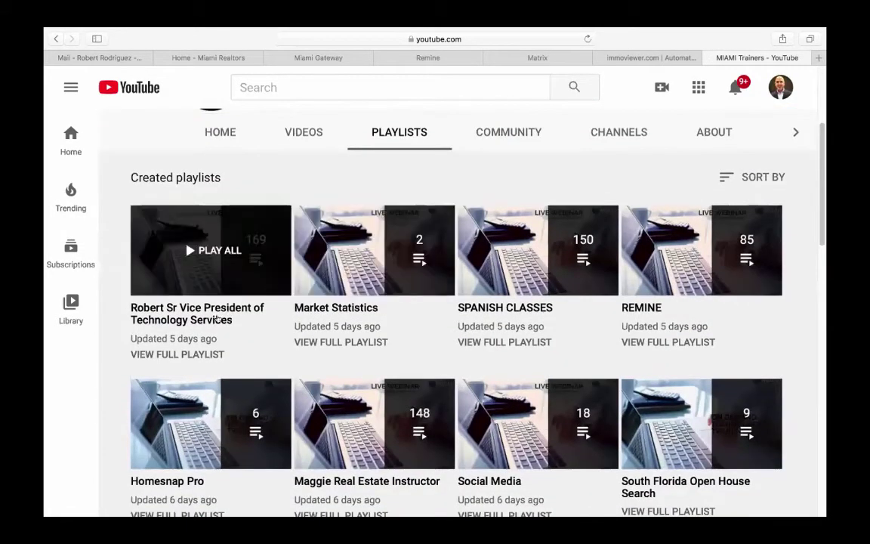
scroll(217, 320, "down", 1)
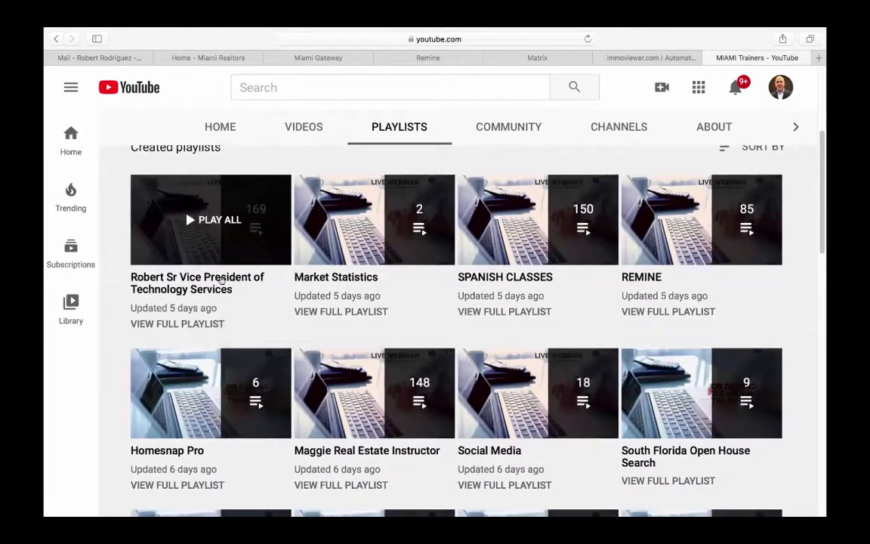
scroll(221, 281, "down", 3)
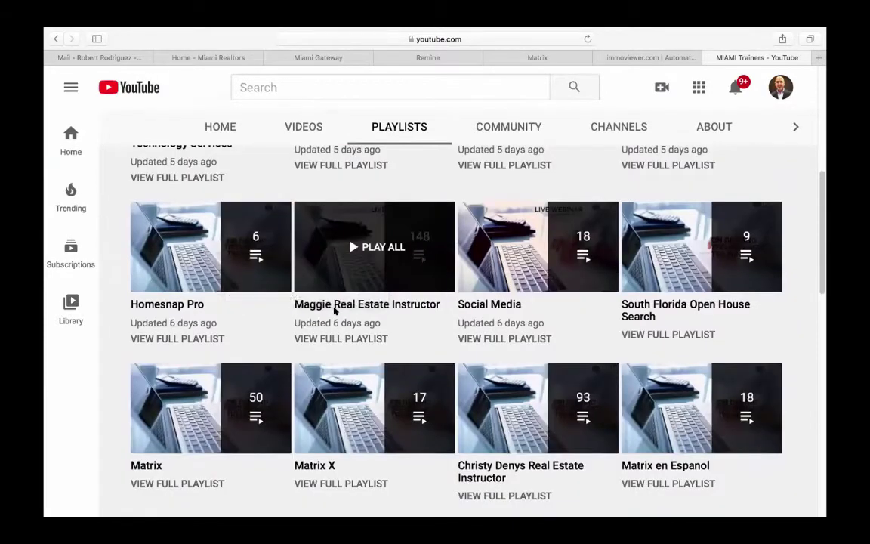
scroll(334, 308, "down", 3)
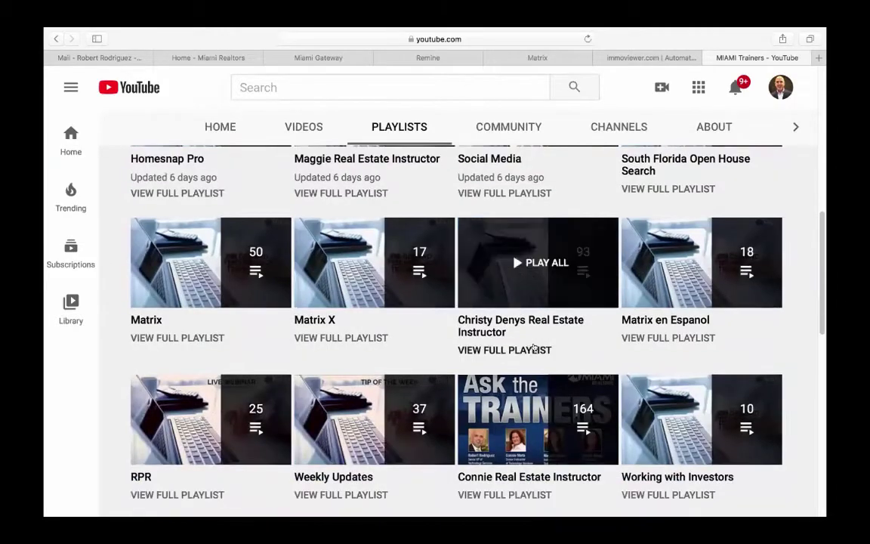
scroll(530, 355, "down", 2)
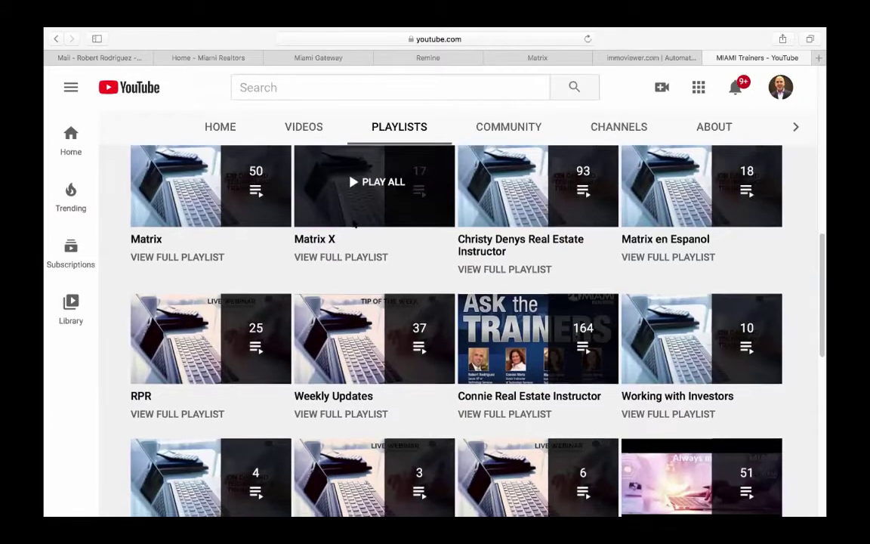
scroll(355, 227, "down", 2)
scroll(359, 230, "down", 4)
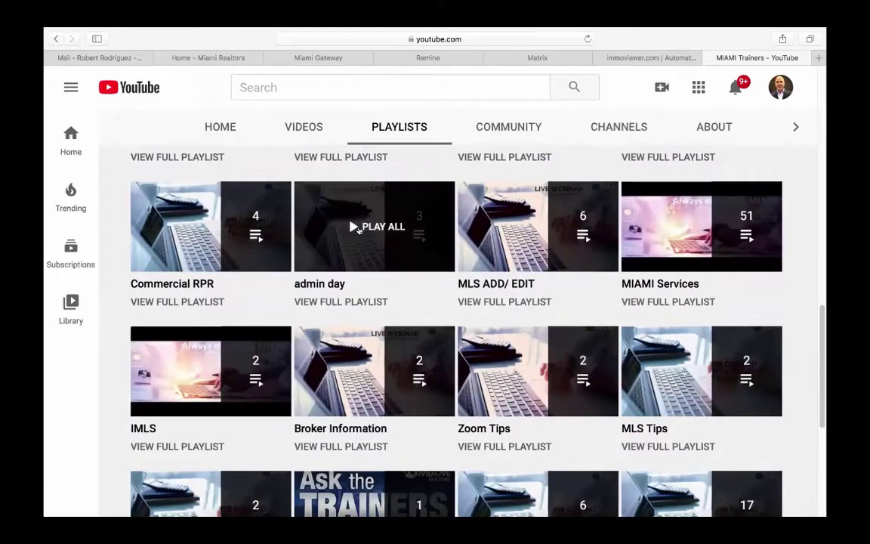
scroll(359, 231, "up", 15)
scroll(359, 230, "up", 5)
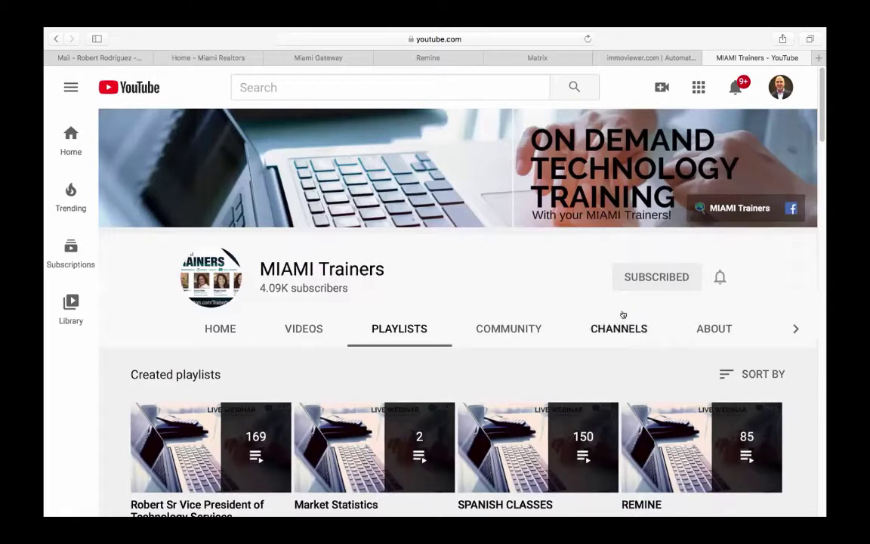
- On the Miami Realtors homepage, reveal SERVICES > Products and Services > Multi-Media, Photos, Videos
left_click(202, 55)
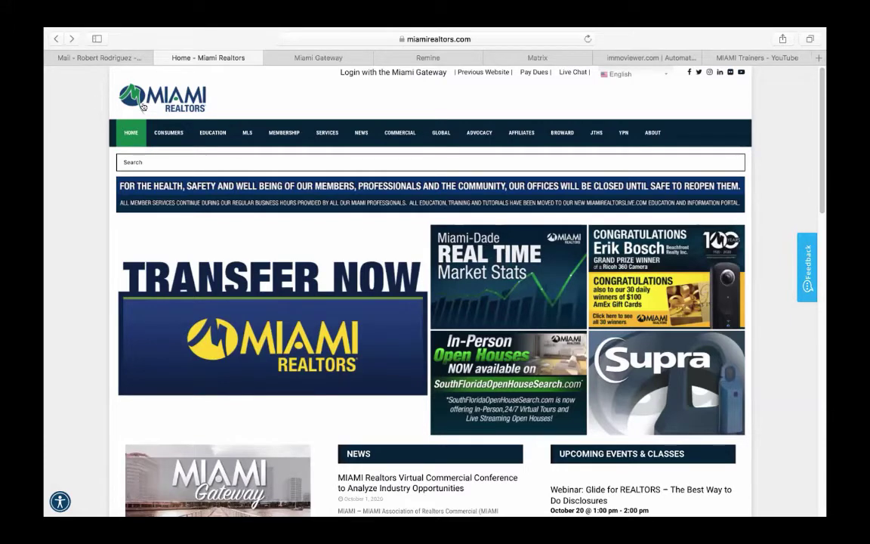
mouse_move(325, 133)
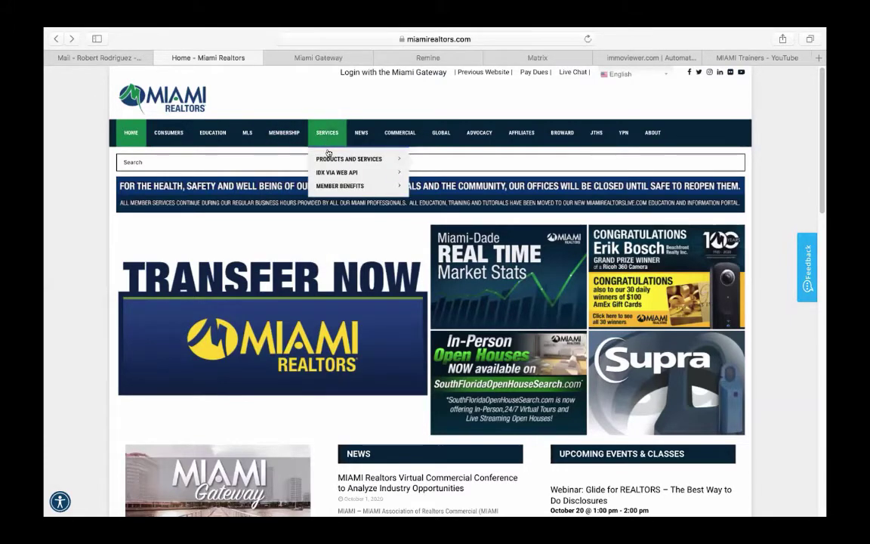
mouse_move(335, 158)
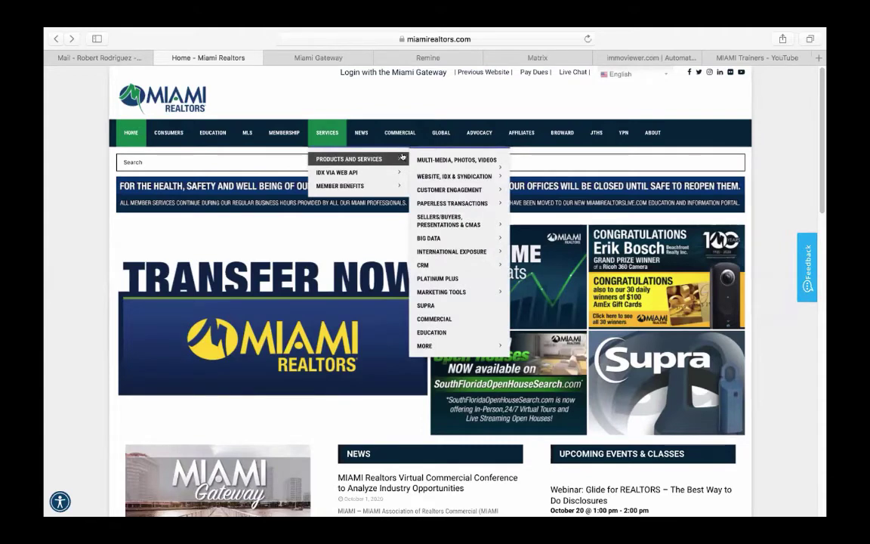
mouse_move(431, 161)
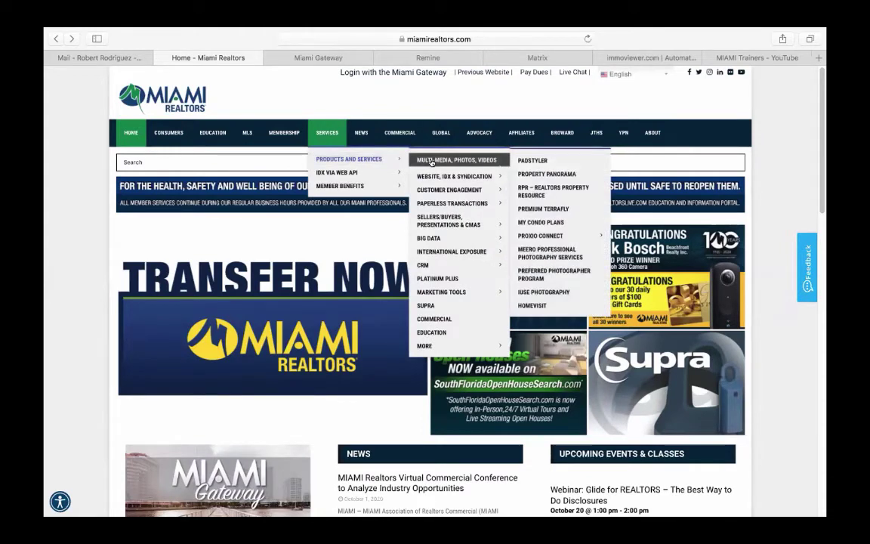
mouse_move(501, 174)
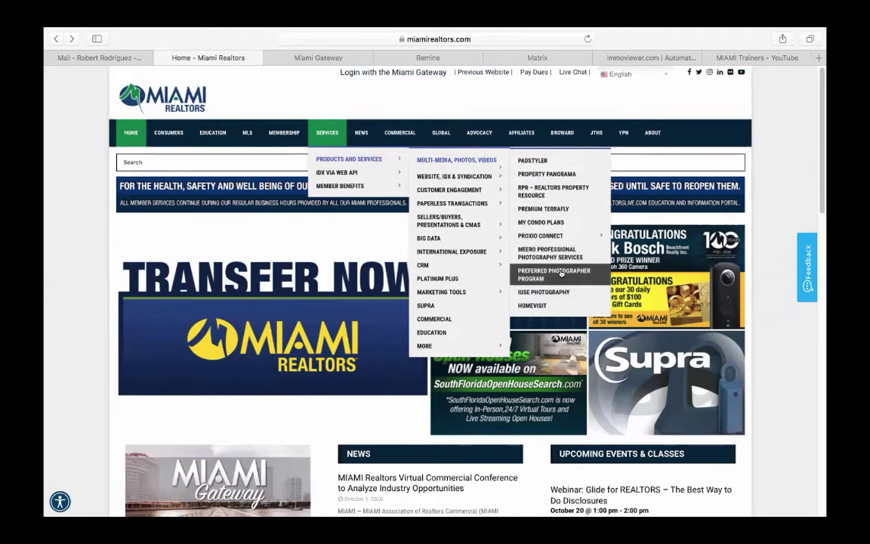
- Open Preferred Photographer Program and scroll to its benefits, intro video and photographer directory
left_click(561, 273)
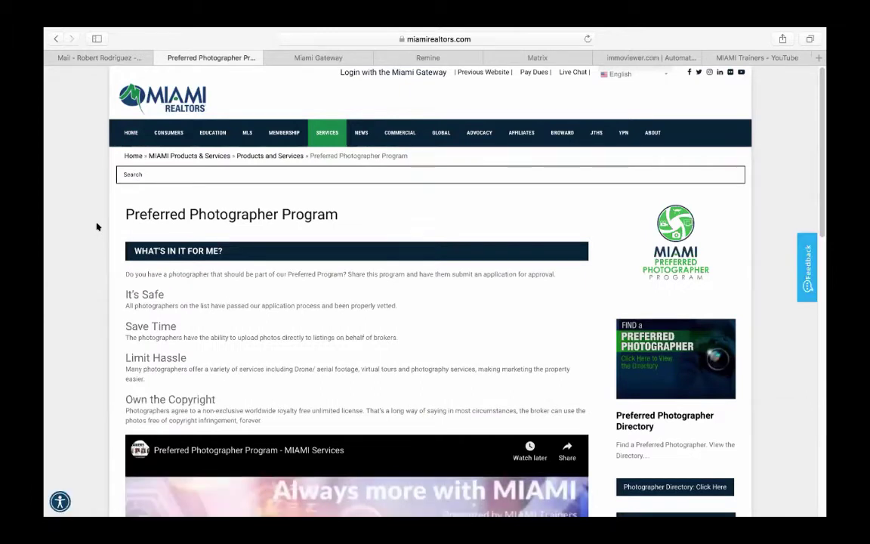
scroll(96, 226, "down", 1)
scroll(96, 226, "down", 2)
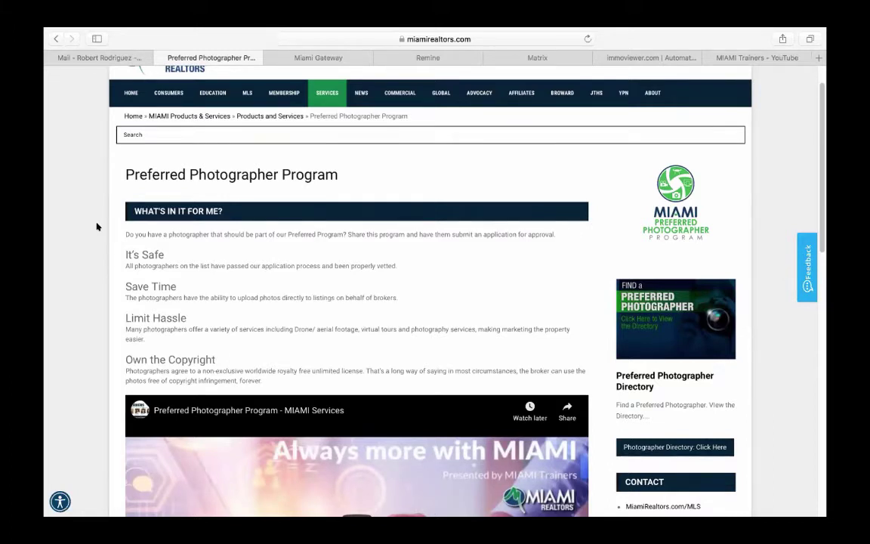
scroll(96, 226, "down", 2)
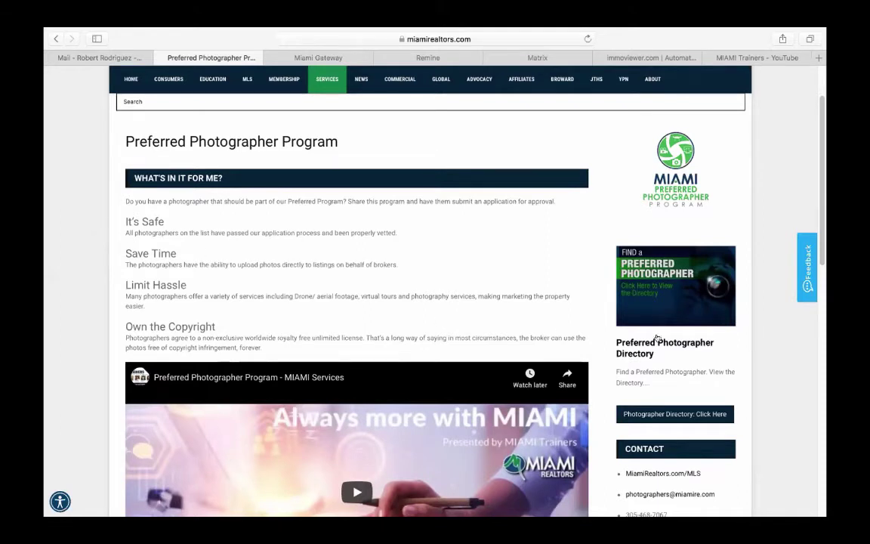
left_click(645, 289)
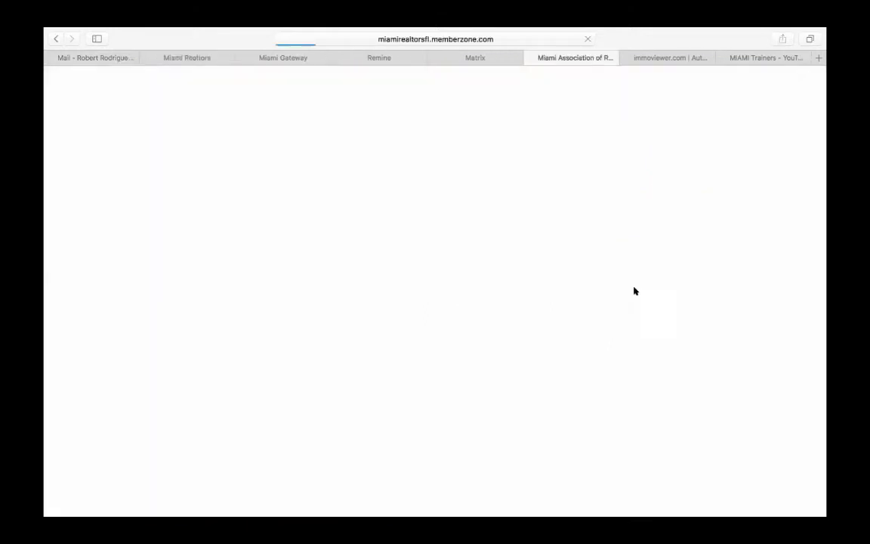
scroll(422, 309, "down", 5)
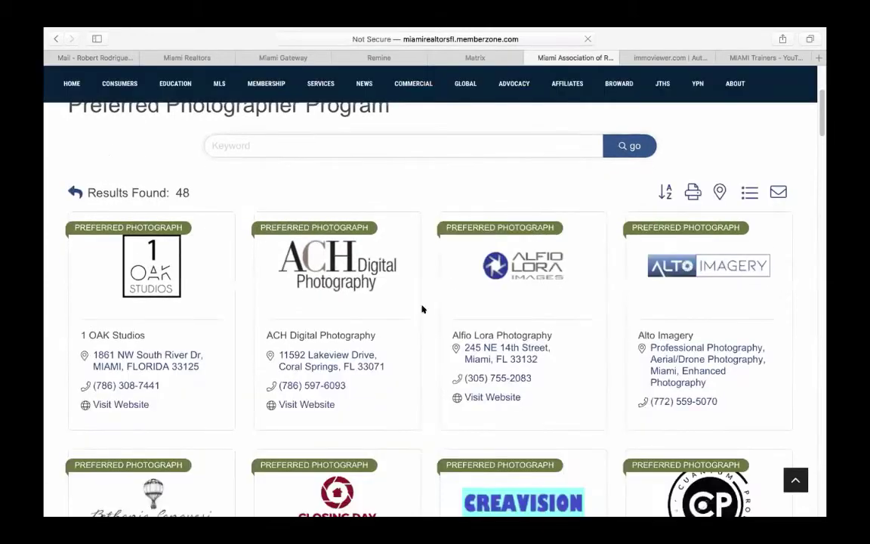
scroll(422, 309, "down", 3)
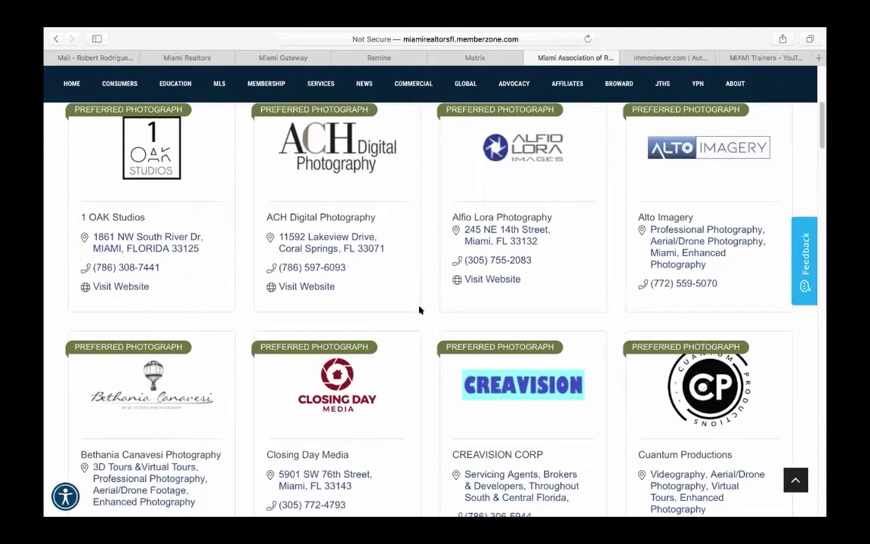
scroll(420, 310, "down", 4)
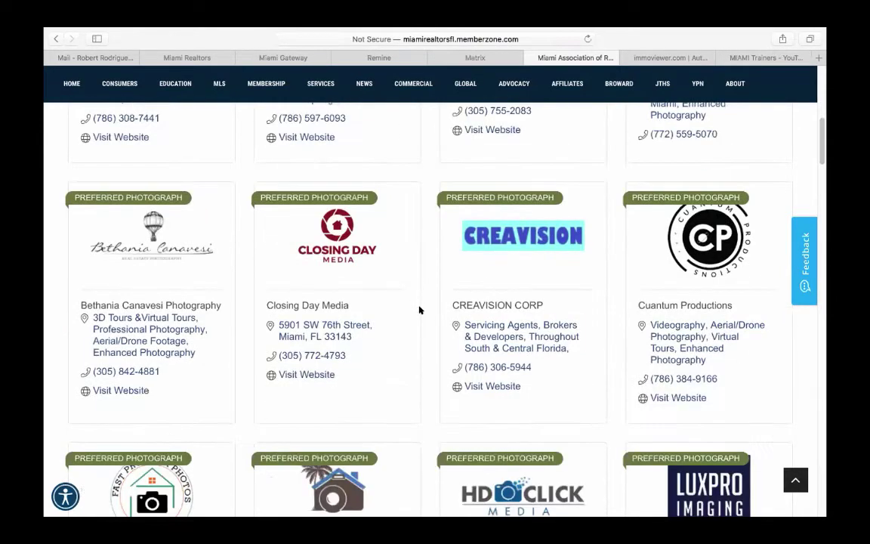
scroll(419, 309, "down", 4)
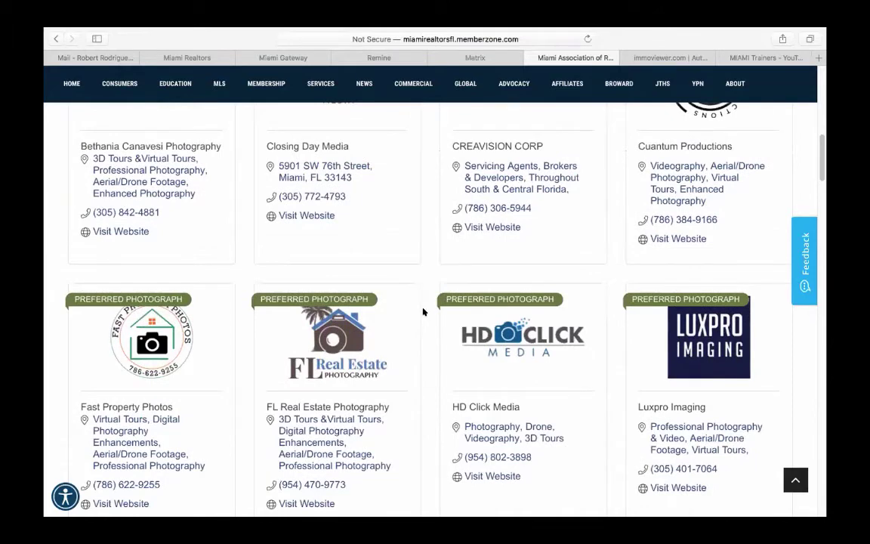
scroll(423, 310, "down", 1)
scroll(423, 311, "down", 3)
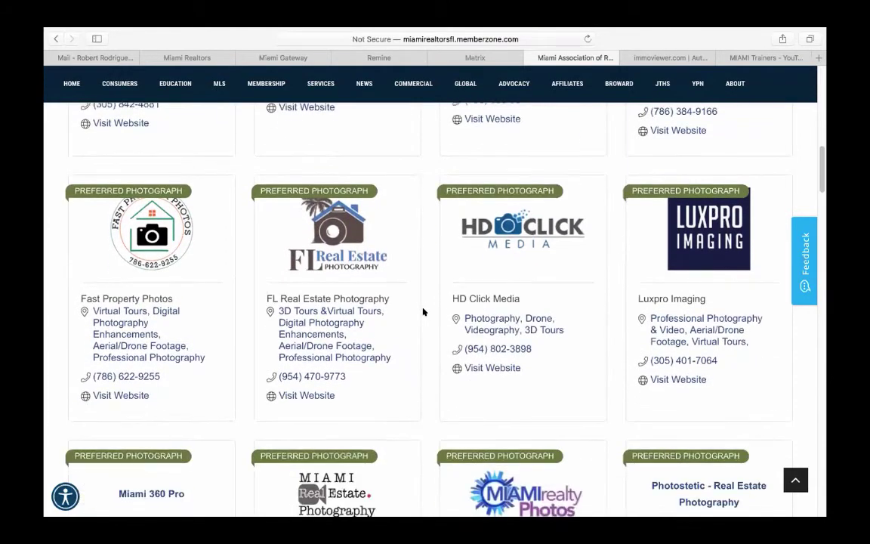
scroll(423, 311, "down", 2)
scroll(423, 312, "down", 3)
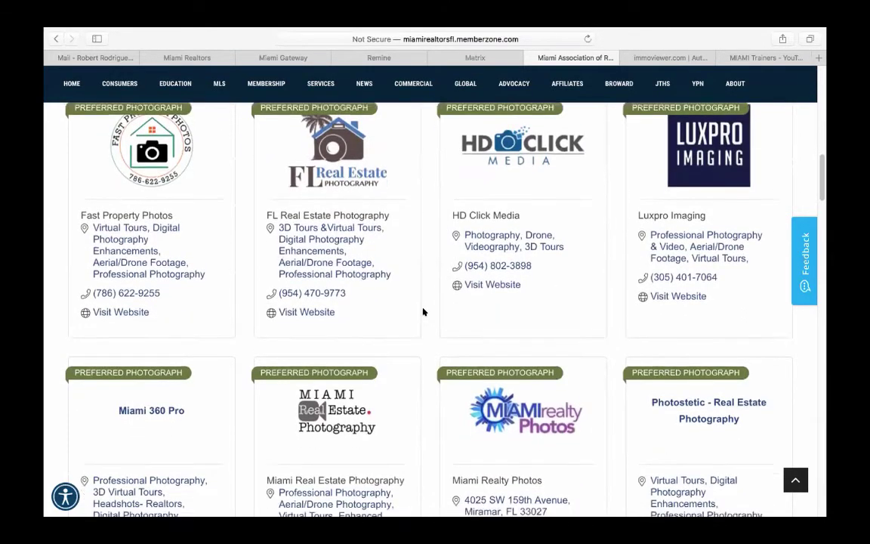
scroll(423, 311, "down", 10)
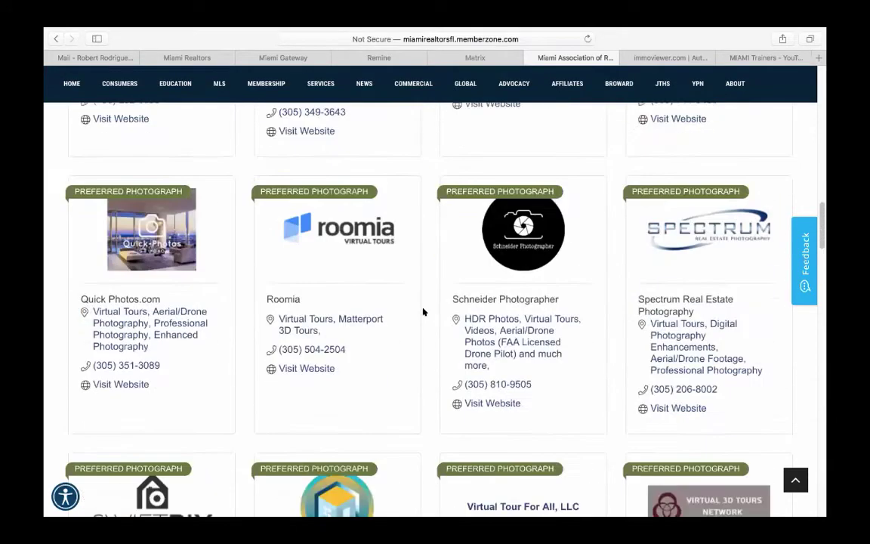
scroll(423, 311, "up", 15)
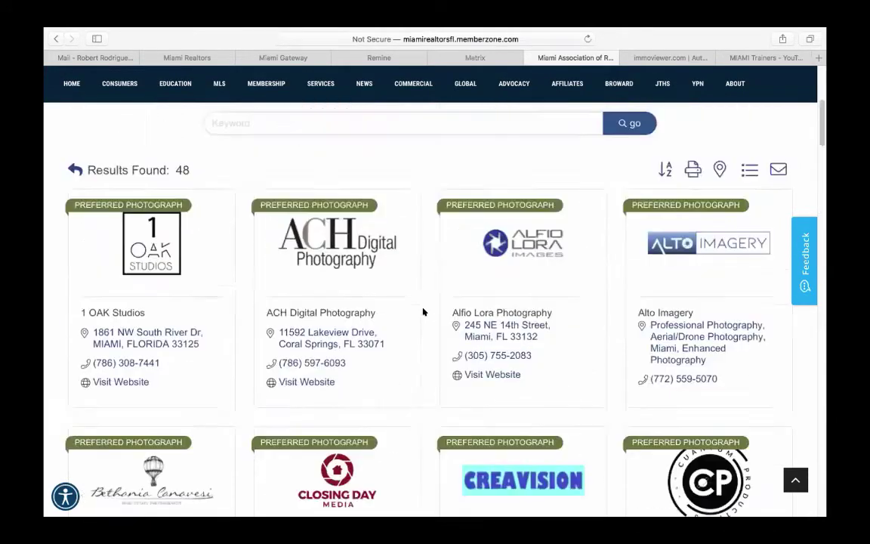
left_click(56, 37)
scroll(336, 237, "down", 5)
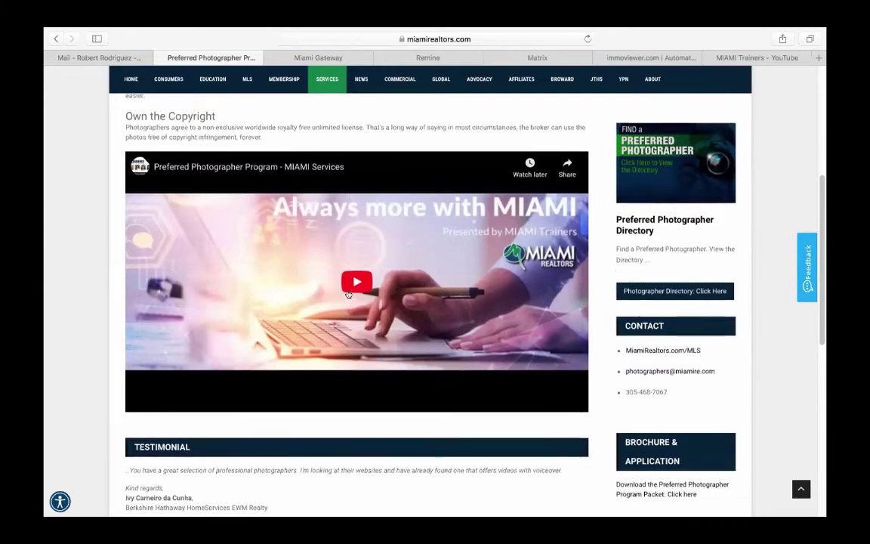
scroll(349, 295, "up", 6)
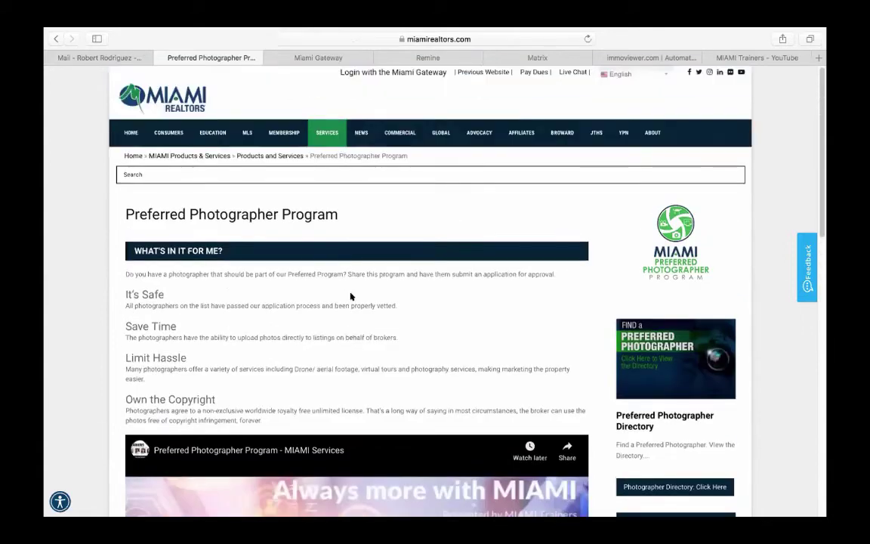
- Go from the Miami Gateway services dashboard to the Remine Daily dashboard
left_click(314, 56)
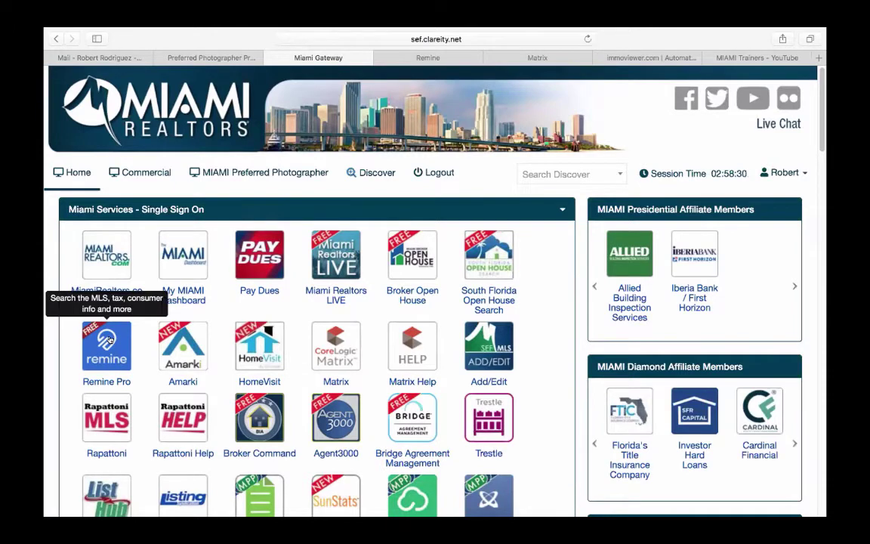
left_click(402, 57)
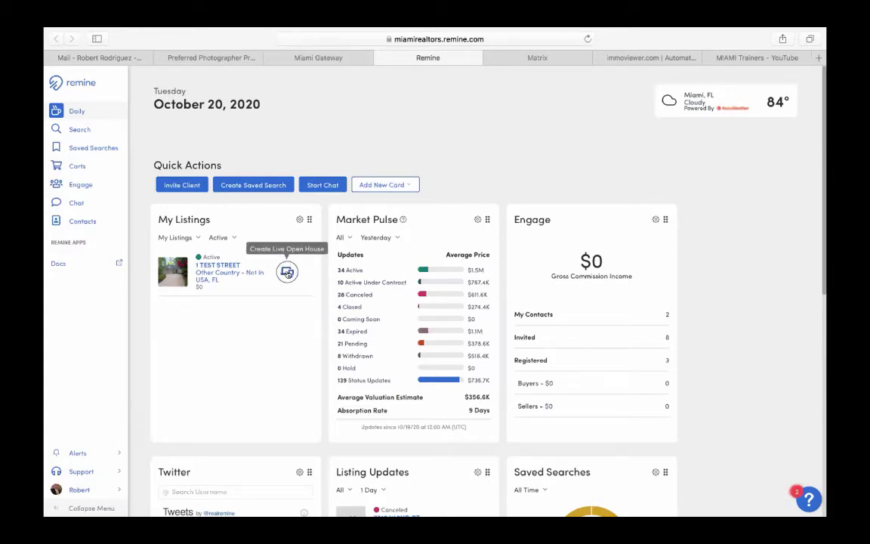
left_click(227, 266)
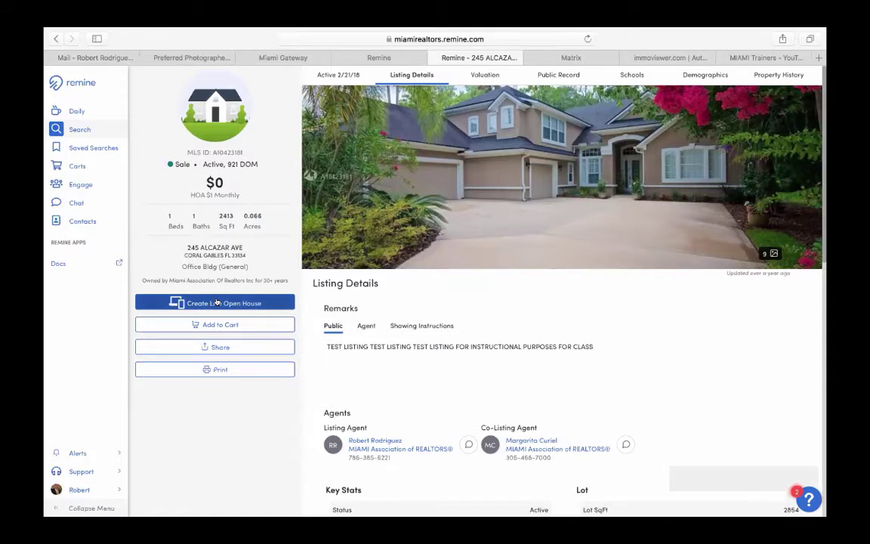
left_click(216, 302)
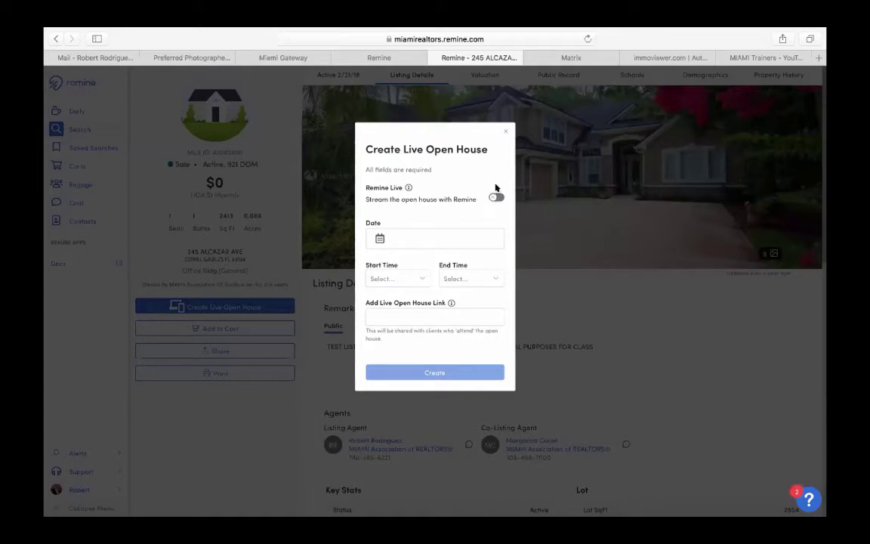
- Turn on Remine Live streaming and set the open house date to 10/20/2020
left_click(400, 312)
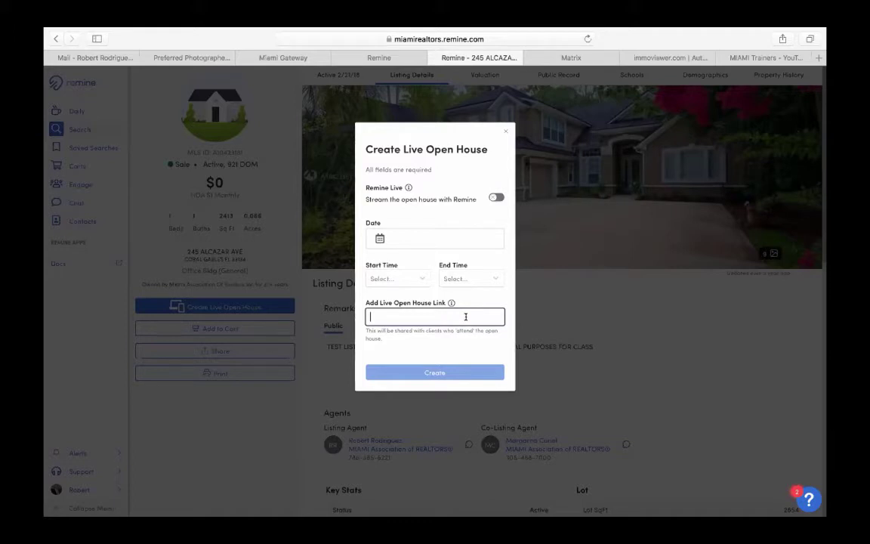
left_click(488, 196)
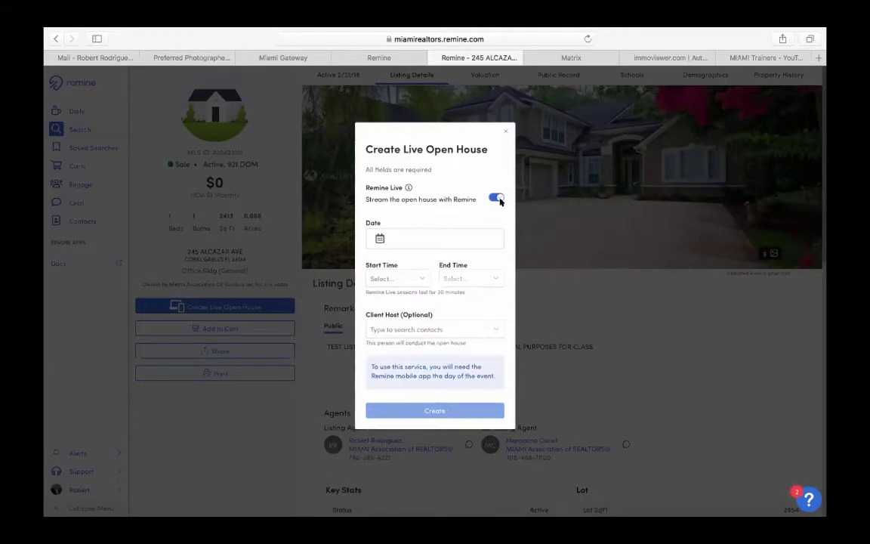
left_click(377, 237)
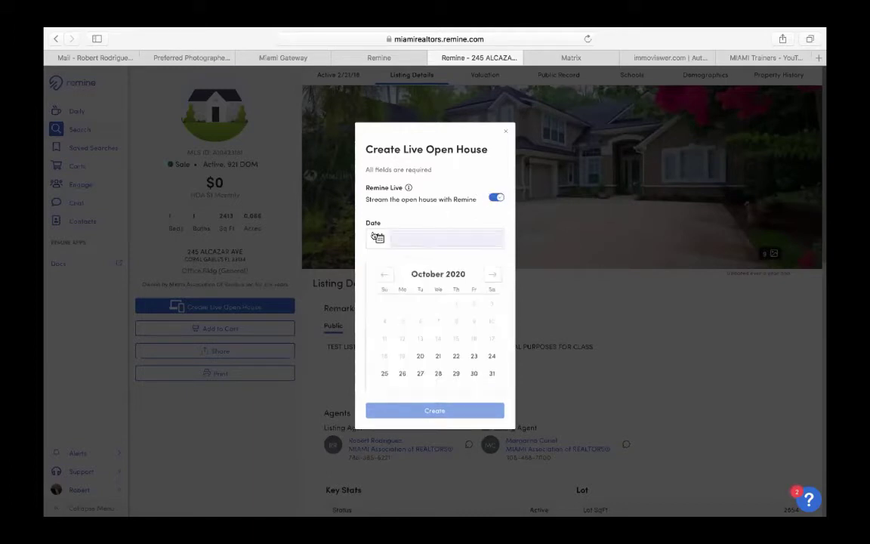
left_click(419, 356)
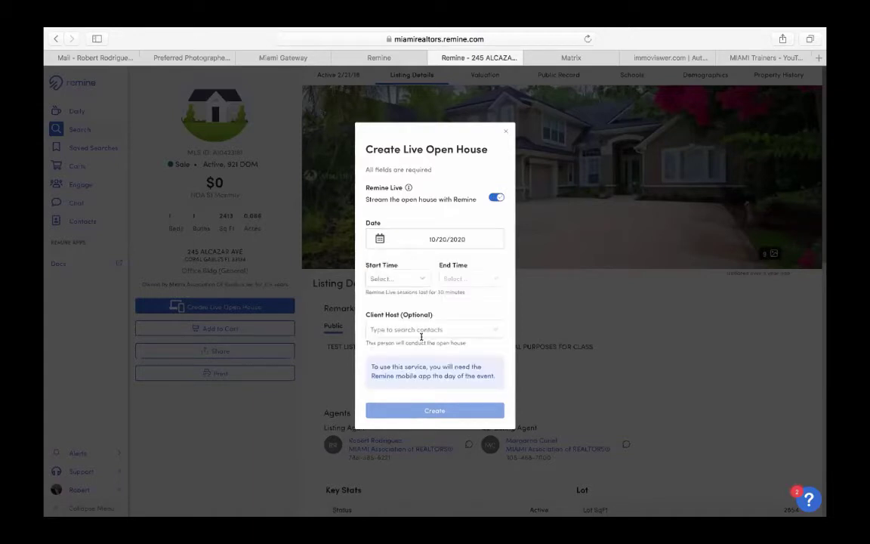
- Set the start time to 1:30PM and create the live open house
left_click(421, 277)
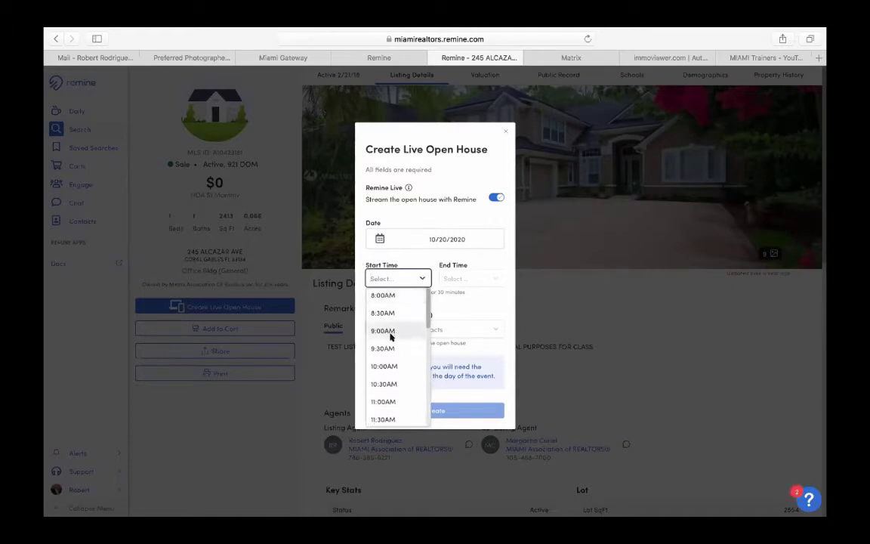
scroll(391, 337, "down", 3)
scroll(390, 336, "down", 3)
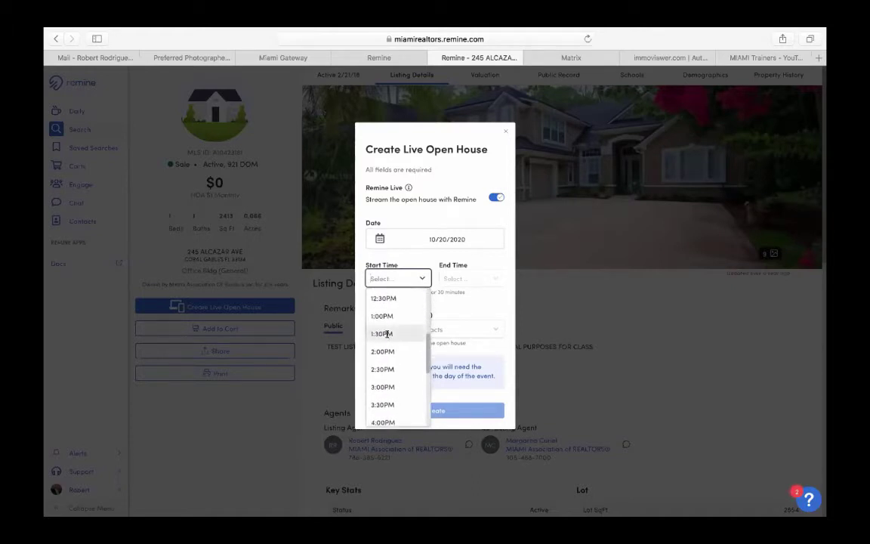
left_click(383, 333)
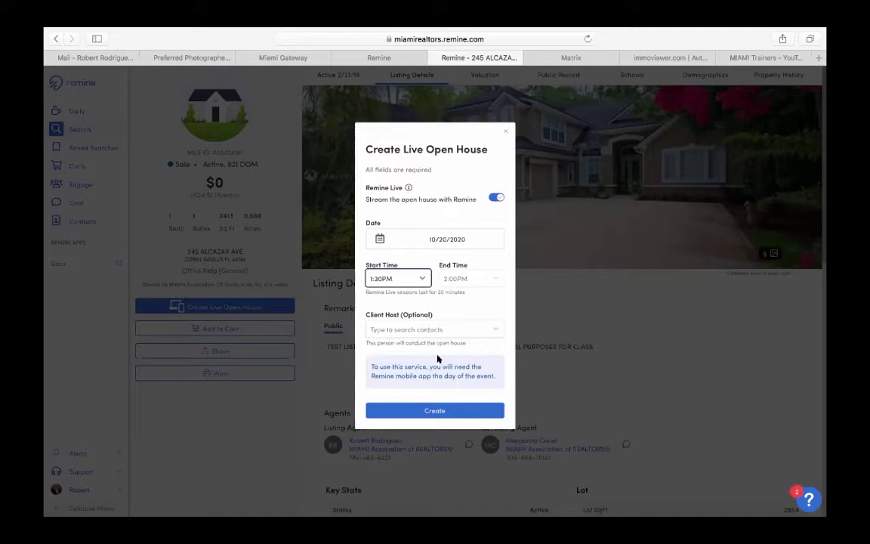
left_click(431, 411)
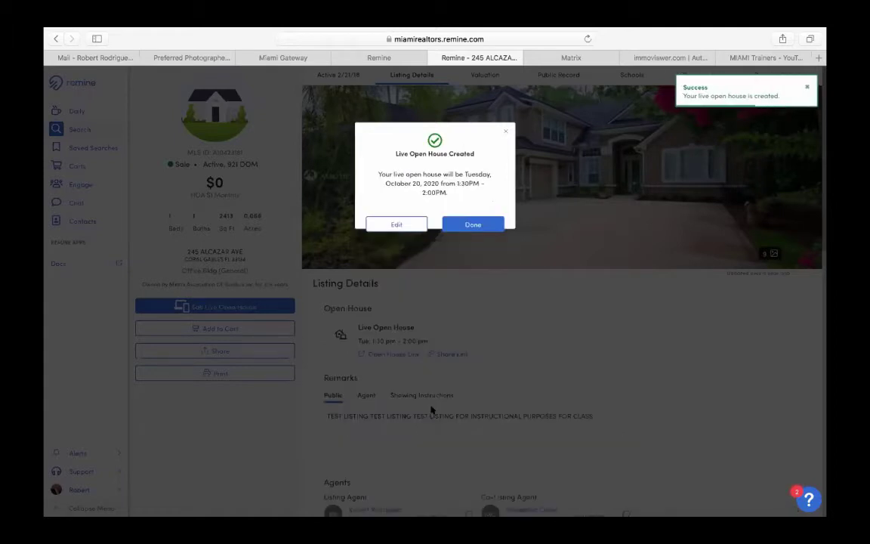
left_click(471, 223)
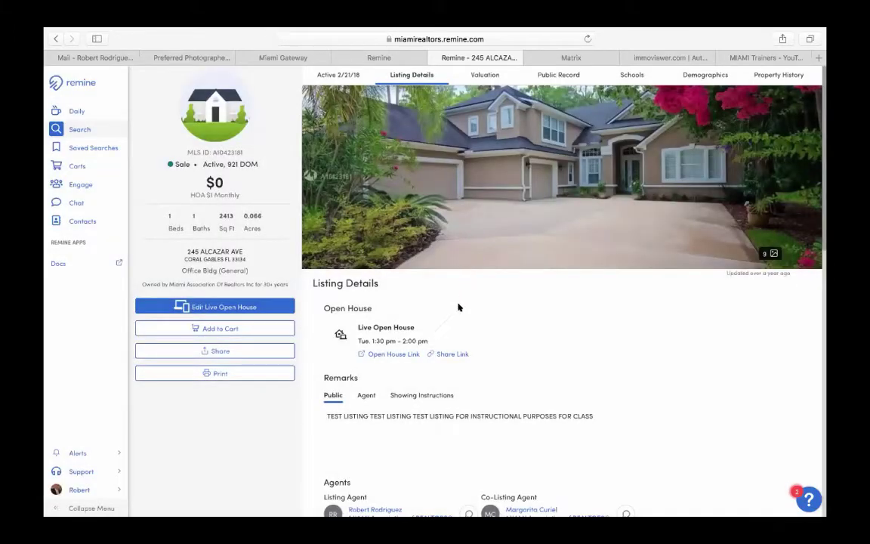
left_click(381, 57)
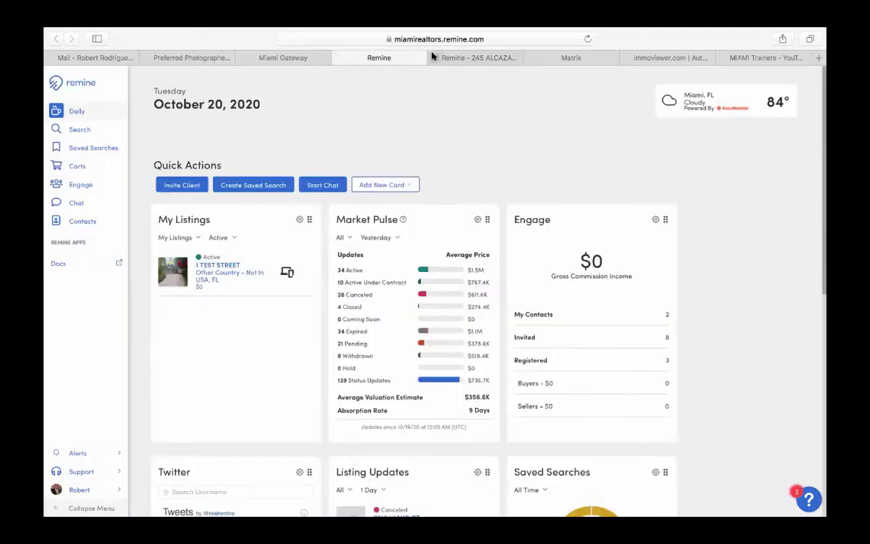
left_click(436, 58)
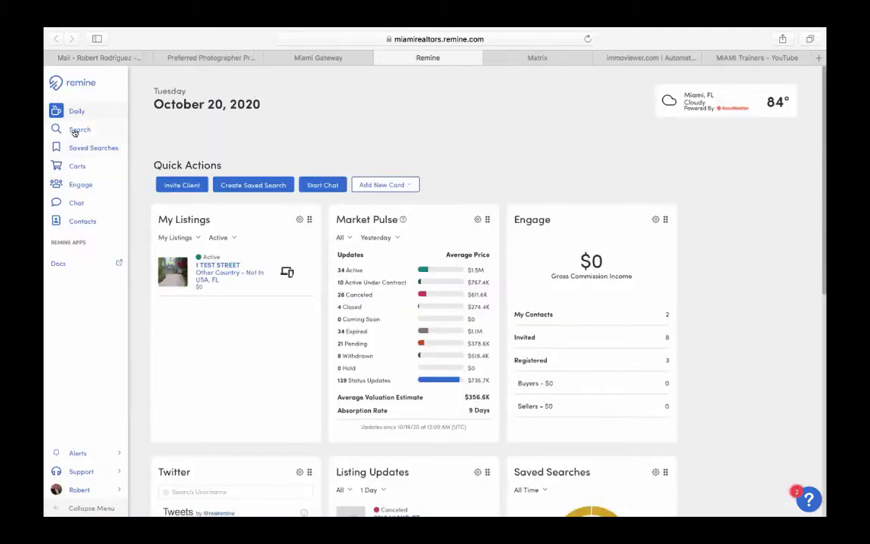
left_click(74, 132)
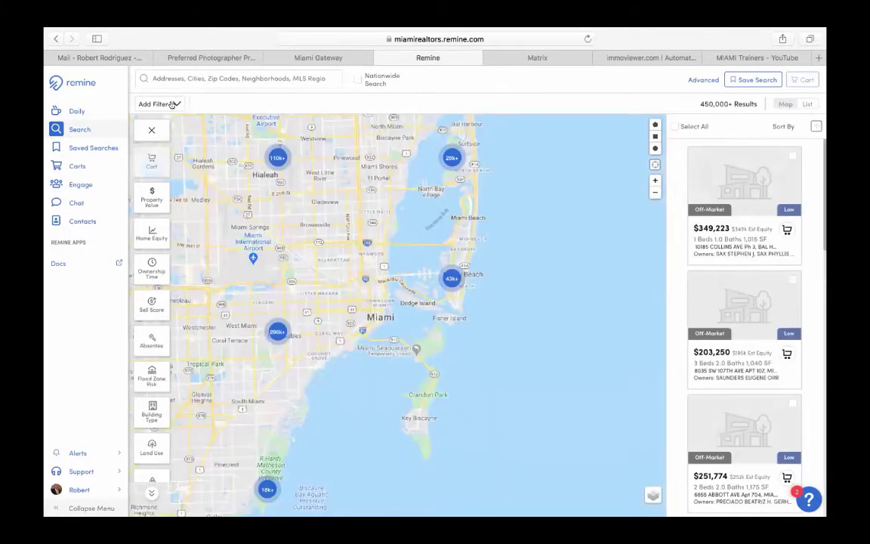
- Add a Status filter for Active listings with Live Open House Only turned on
left_click(172, 104)
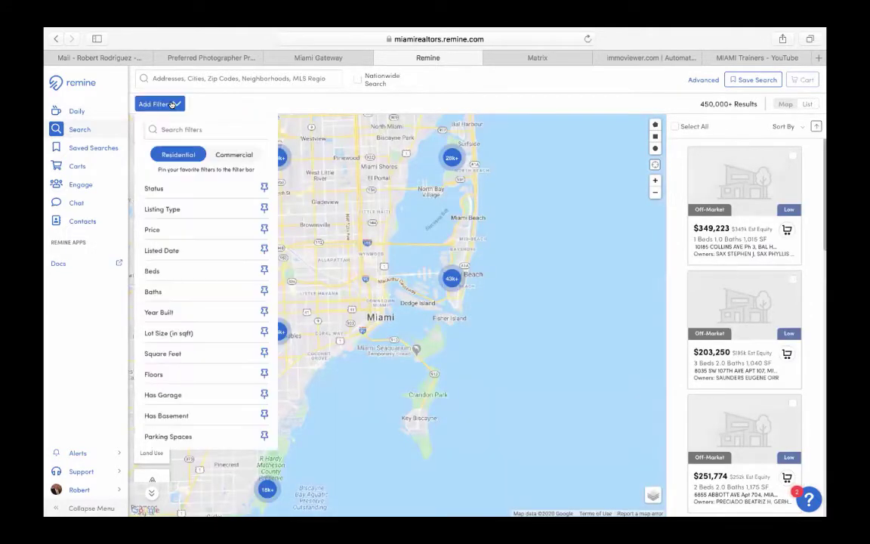
left_click(159, 190)
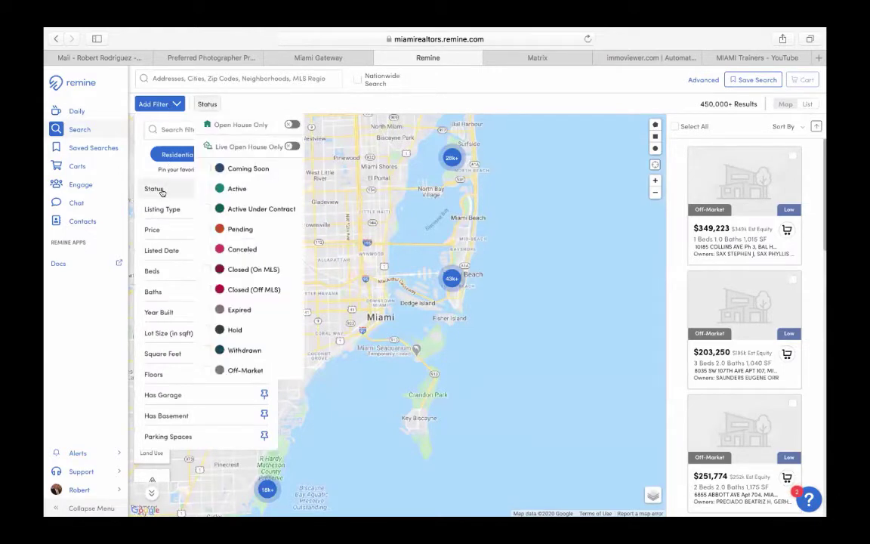
left_click(206, 188)
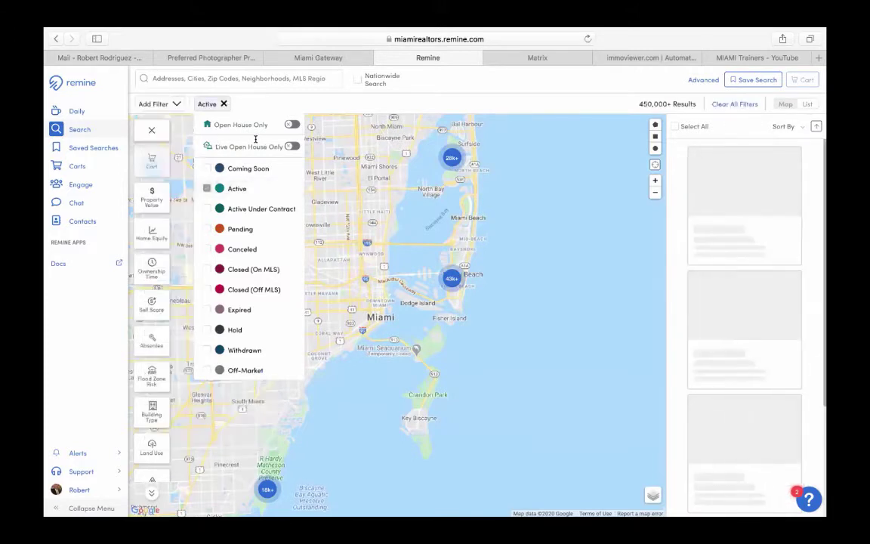
left_click(289, 146)
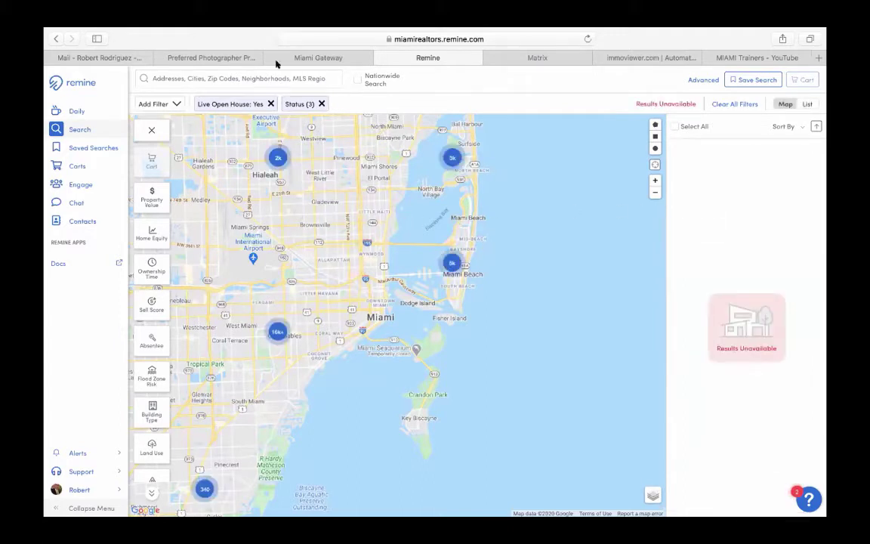
- Review the Status filter options, opening and closing them twice
left_click(294, 108)
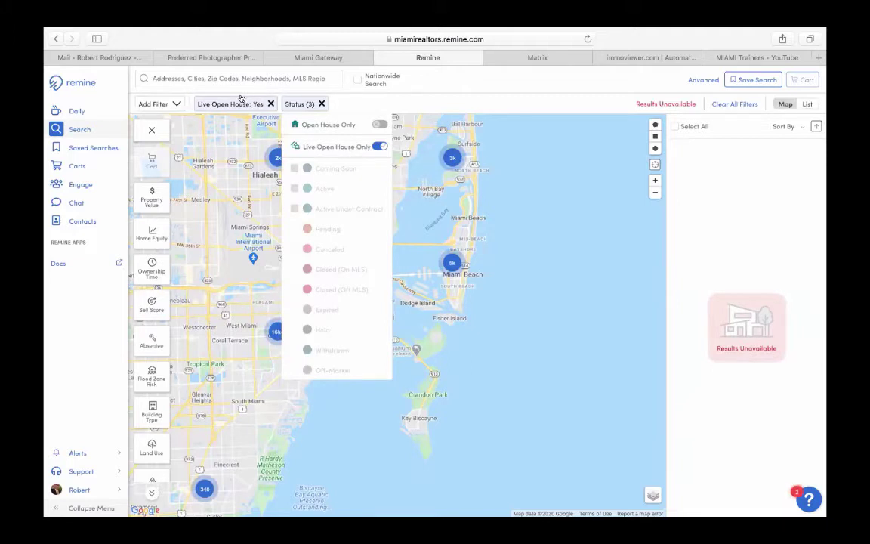
left_click(242, 99)
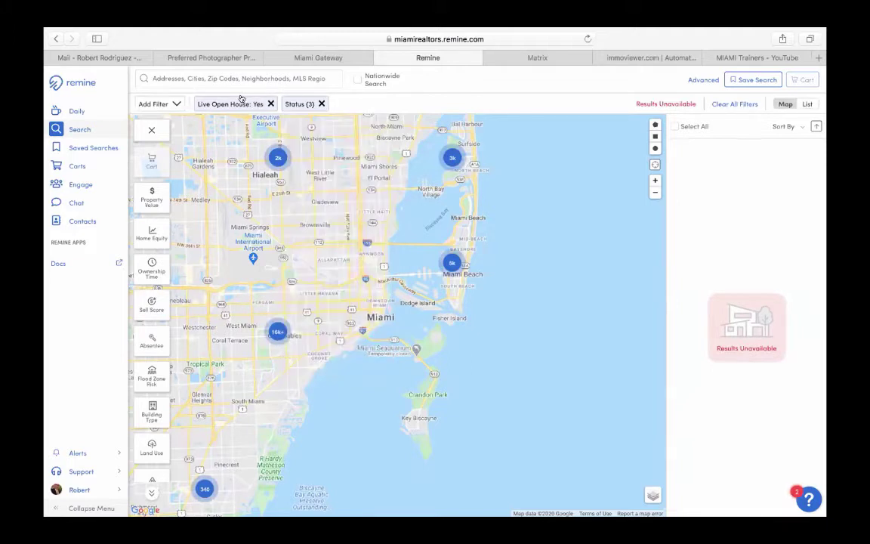
left_click(293, 105)
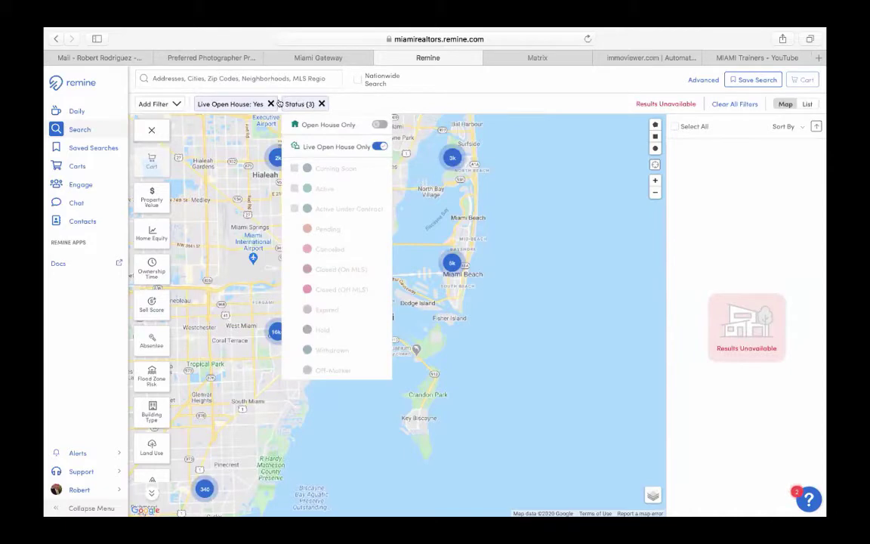
left_click(244, 103)
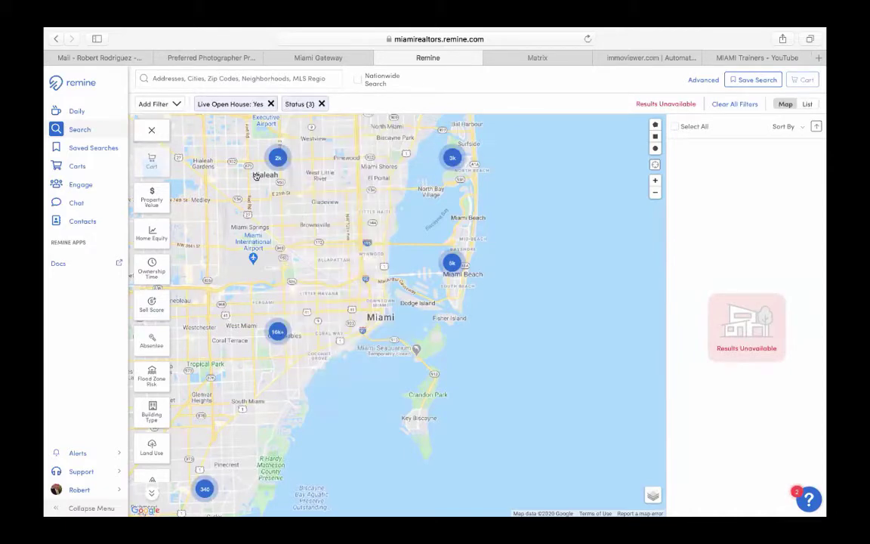
- Zoom and pan the map into Coral Gables until the $2,399,000 listing appears
scroll(310, 324, "up", 5)
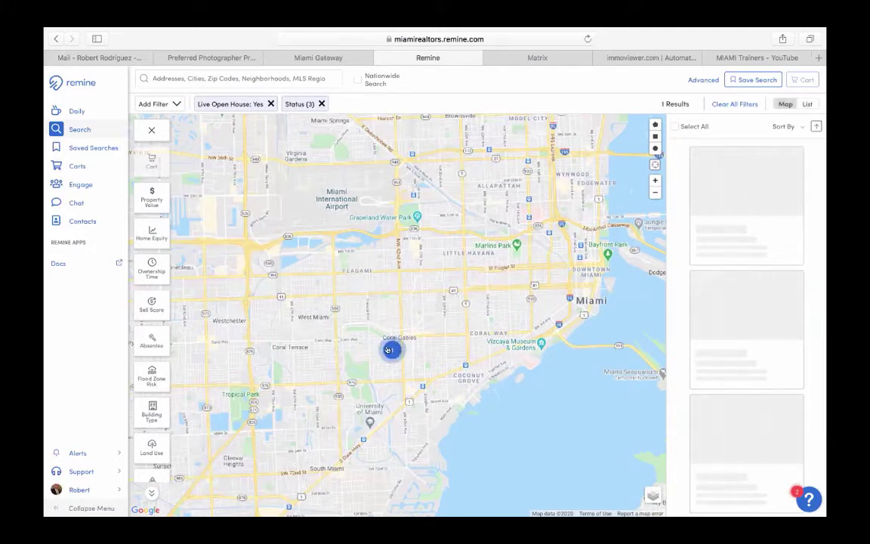
left_click_drag(393, 335, 386, 308)
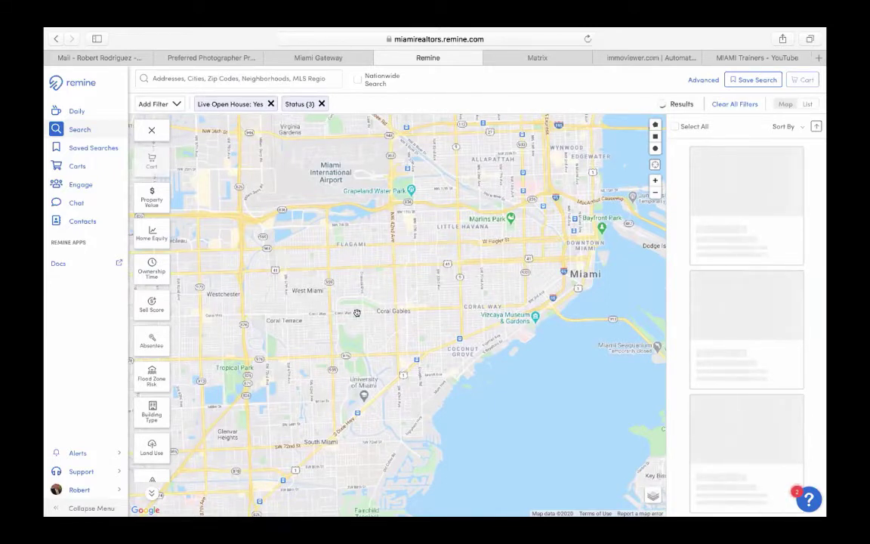
scroll(361, 316, "up", 2)
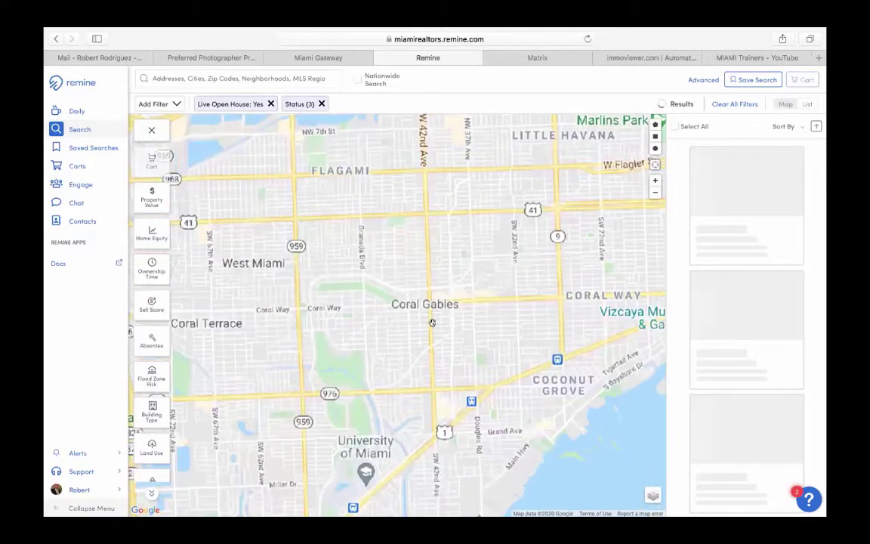
scroll(388, 319, "down", 2)
scroll(417, 321, "right", 2)
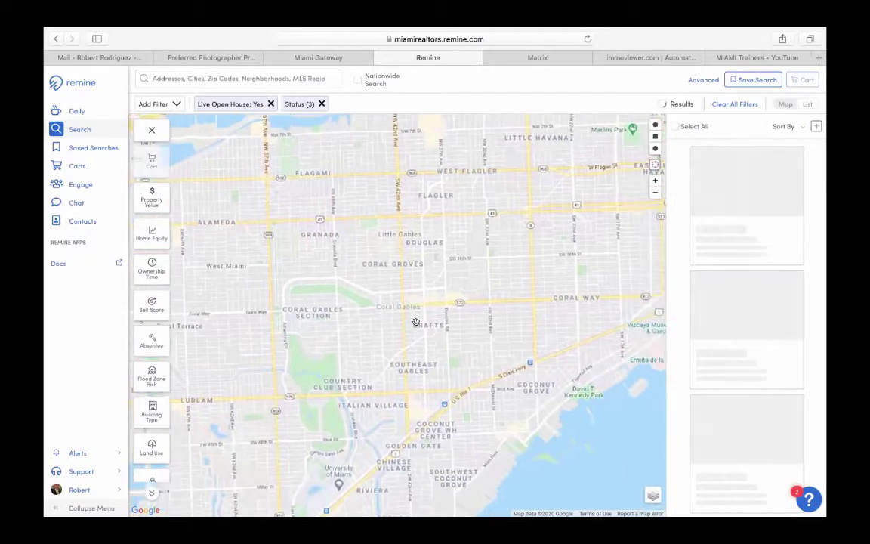
scroll(421, 321, "up", 3)
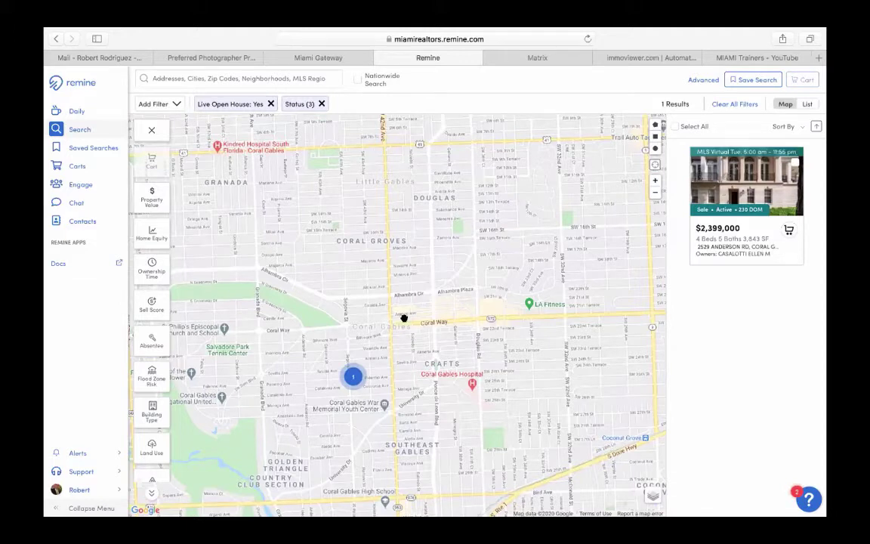
- Reload the search and remove the Live Open House: Yes filter, showing 1,467 results
left_click_drag(422, 342, 396, 337)
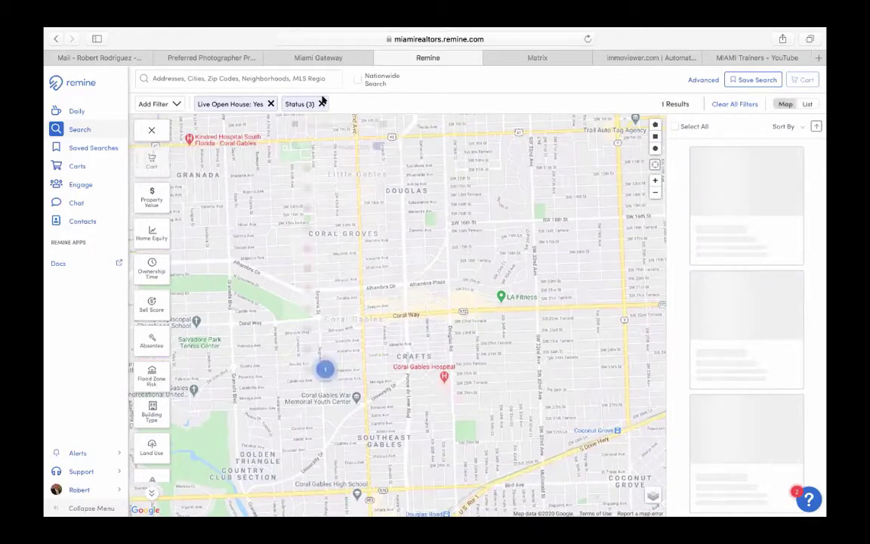
left_click(320, 104)
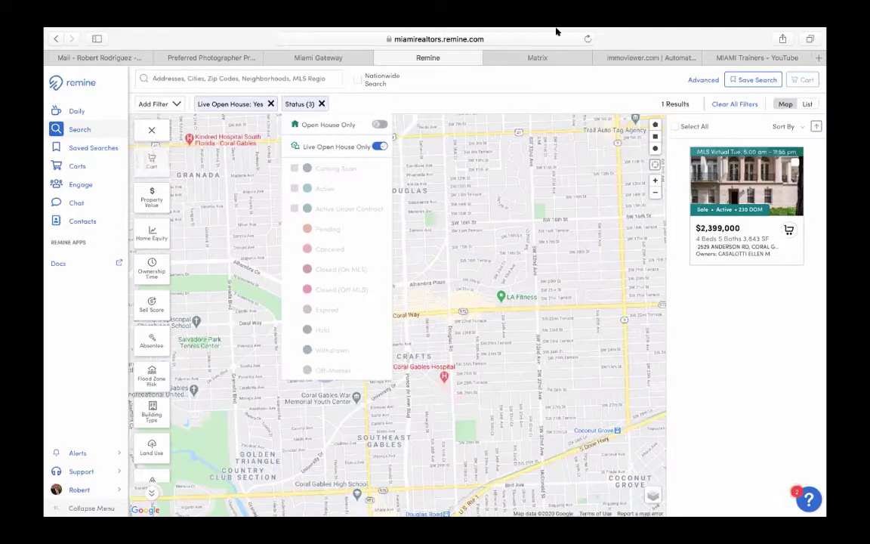
left_click(586, 38)
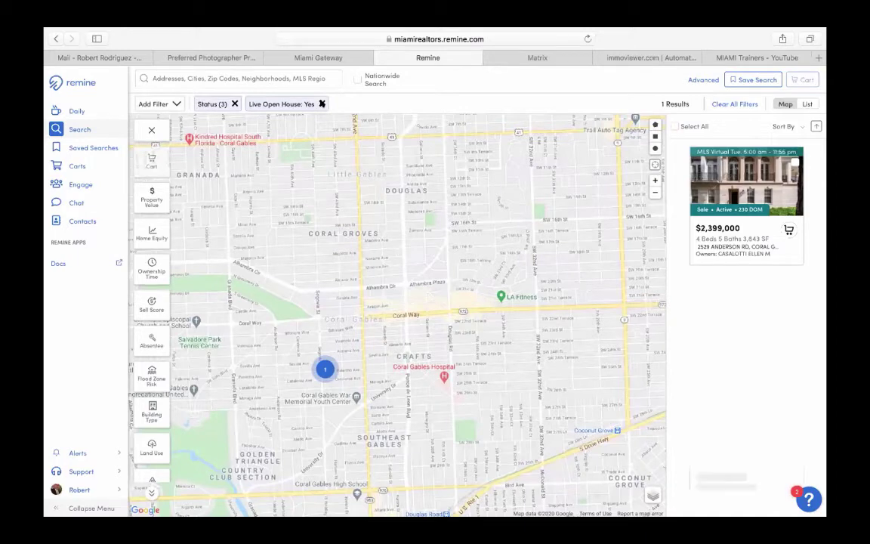
left_click(321, 104)
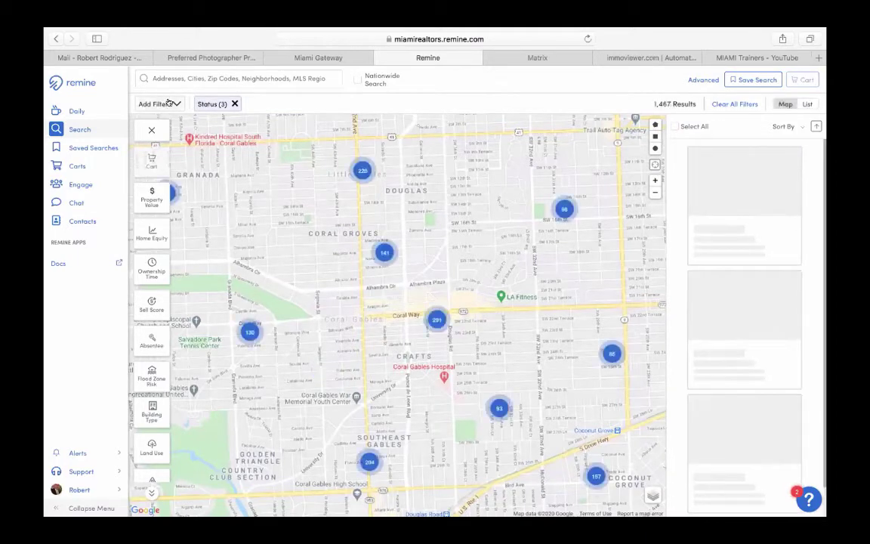
left_click(170, 102)
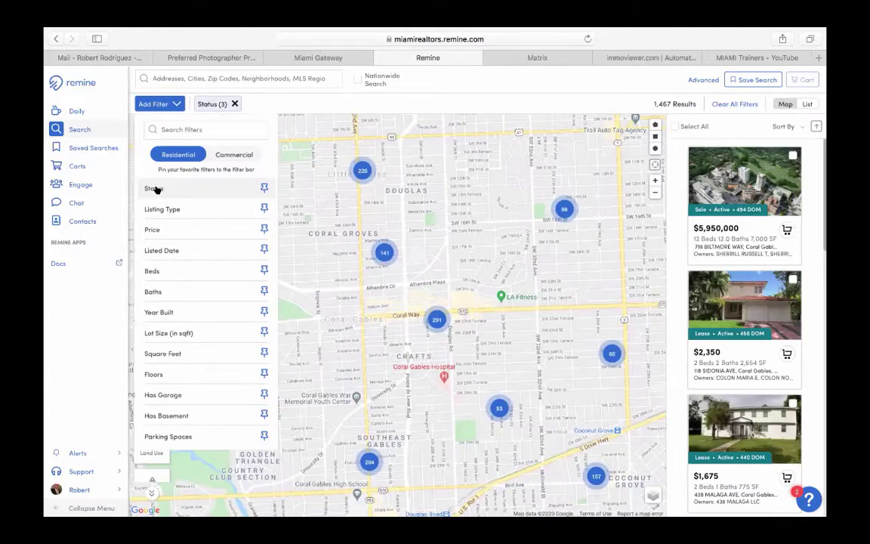
- Replace the Status filter with Live Open House Only, leaving the single $2,399,000 home
left_click(232, 103)
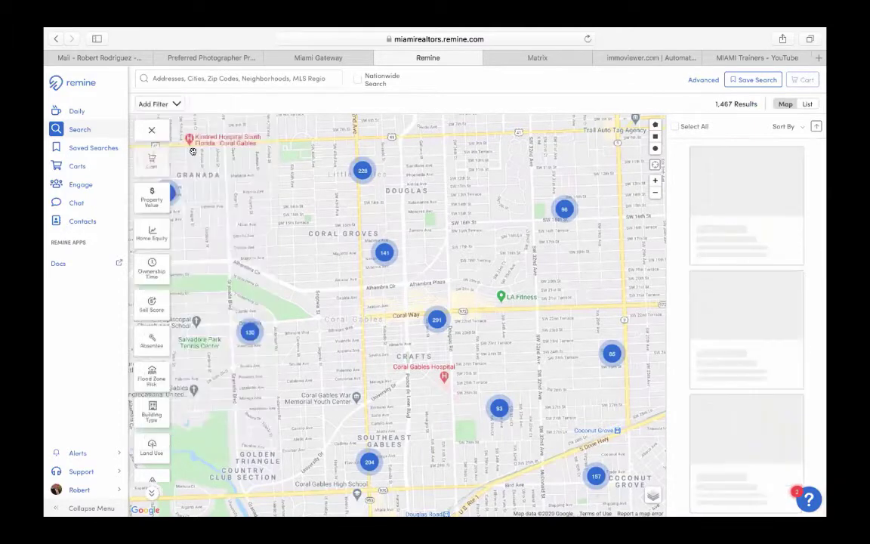
left_click(171, 104)
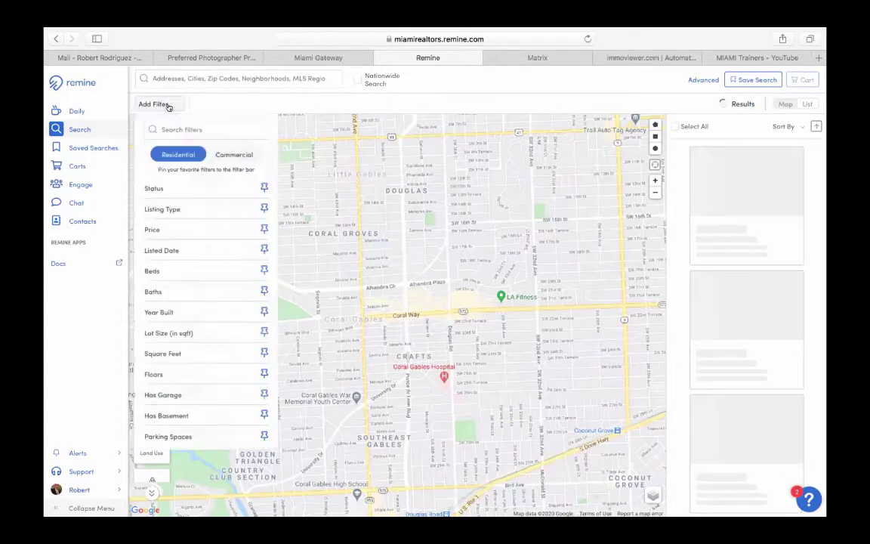
left_click(169, 194)
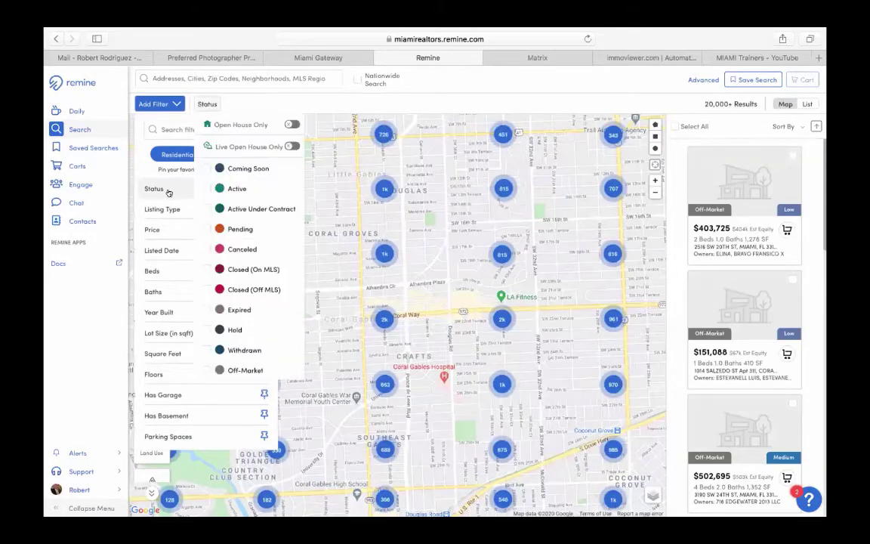
left_click(291, 146)
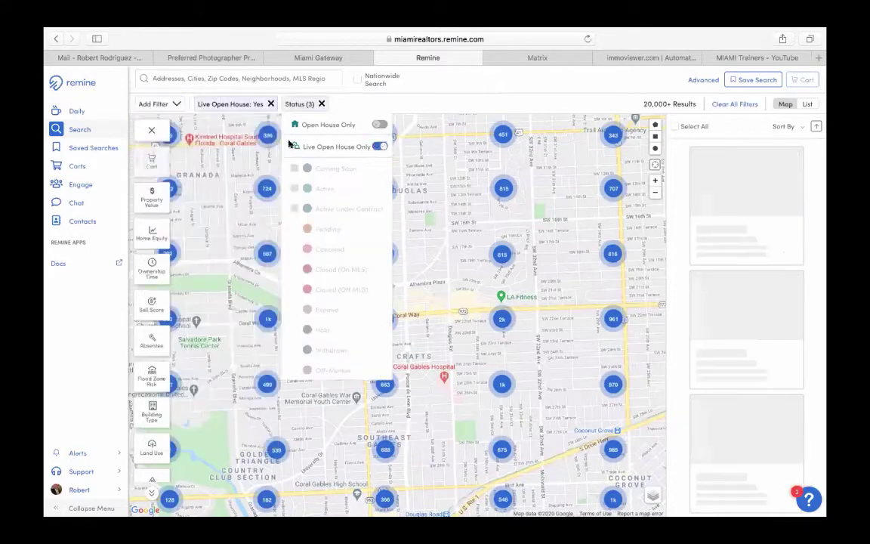
left_click(387, 102)
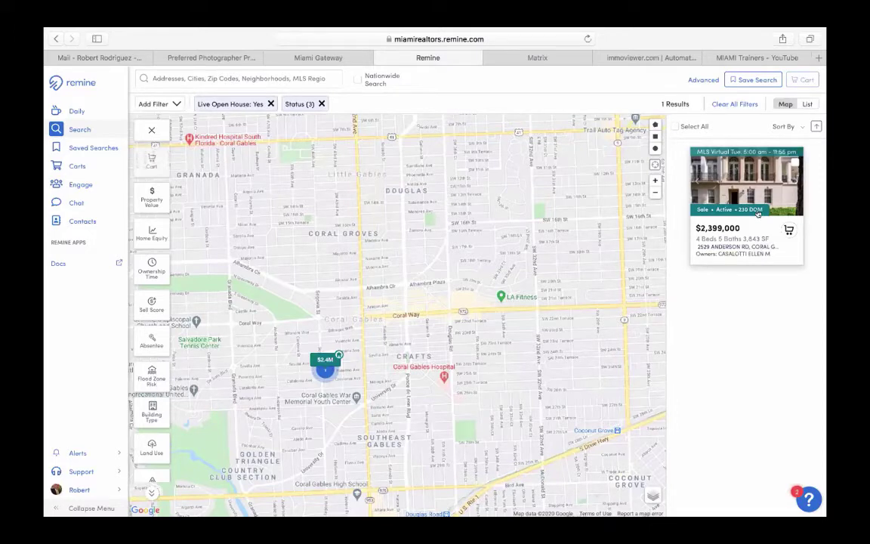
left_click(72, 111)
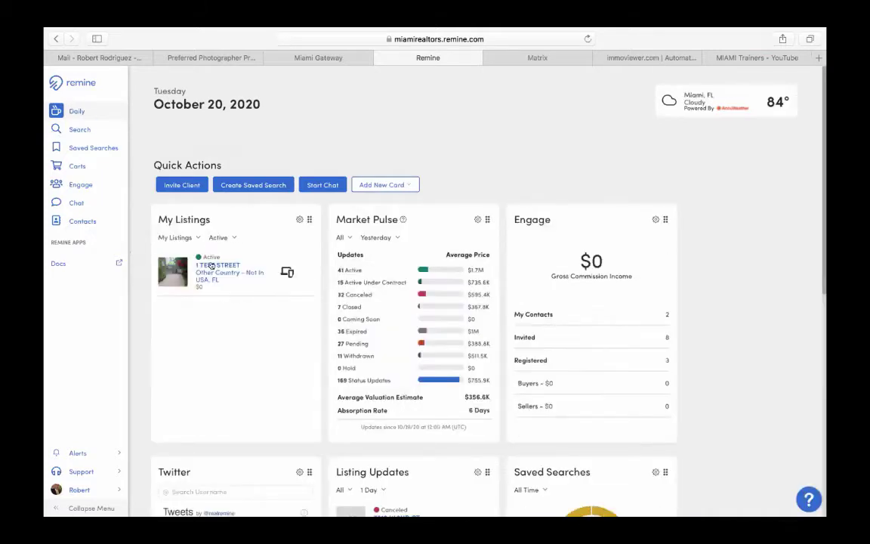
left_click(214, 266)
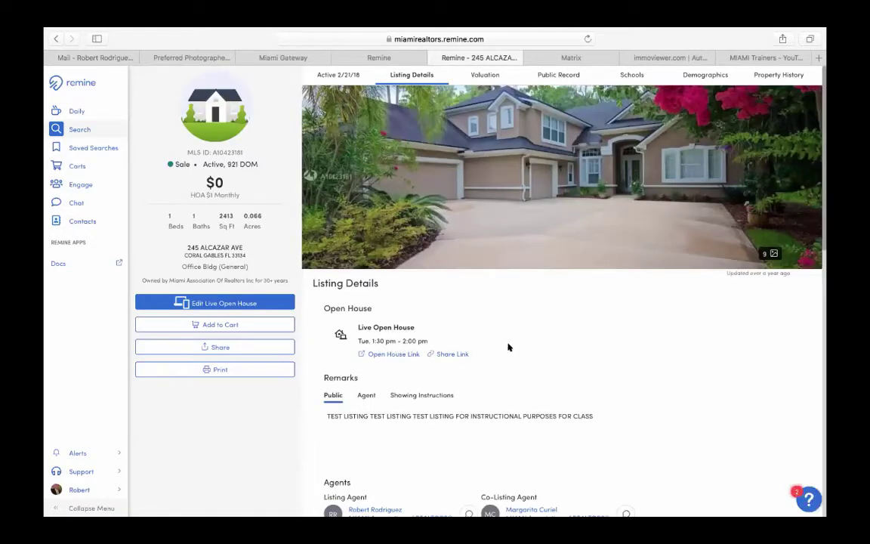
scroll(509, 346, "down", 1)
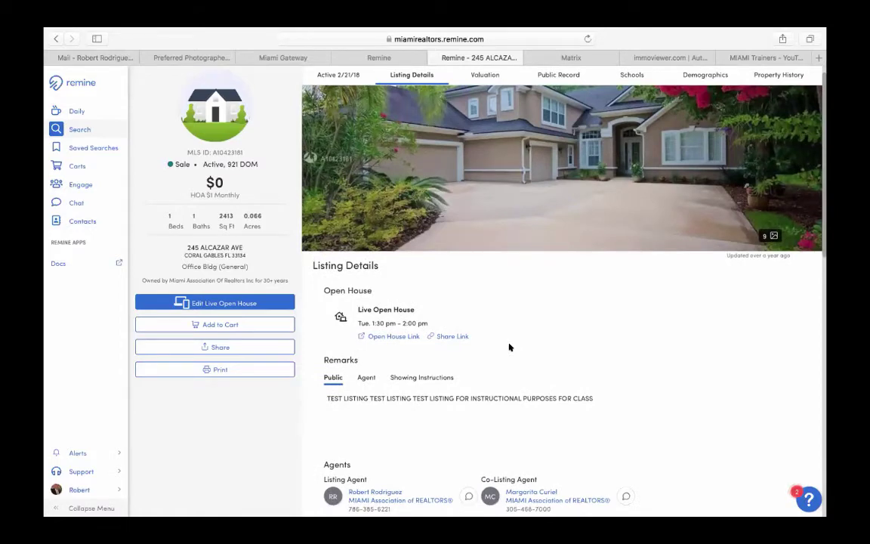
scroll(509, 347, "down", 1)
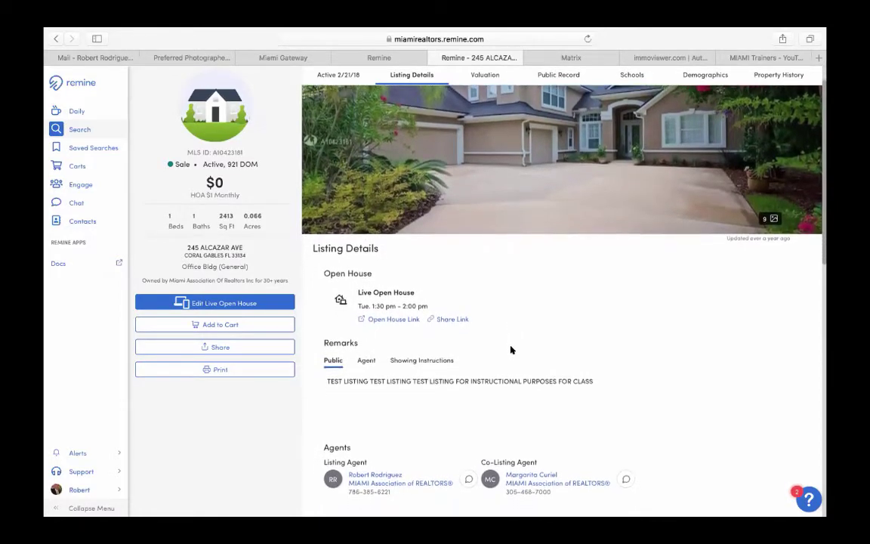
scroll(511, 348, "down", 1)
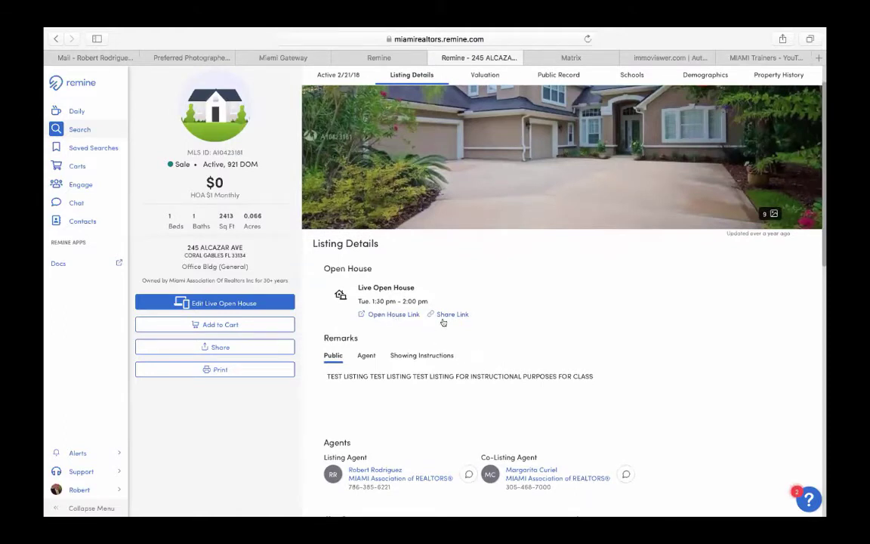
left_click(394, 314)
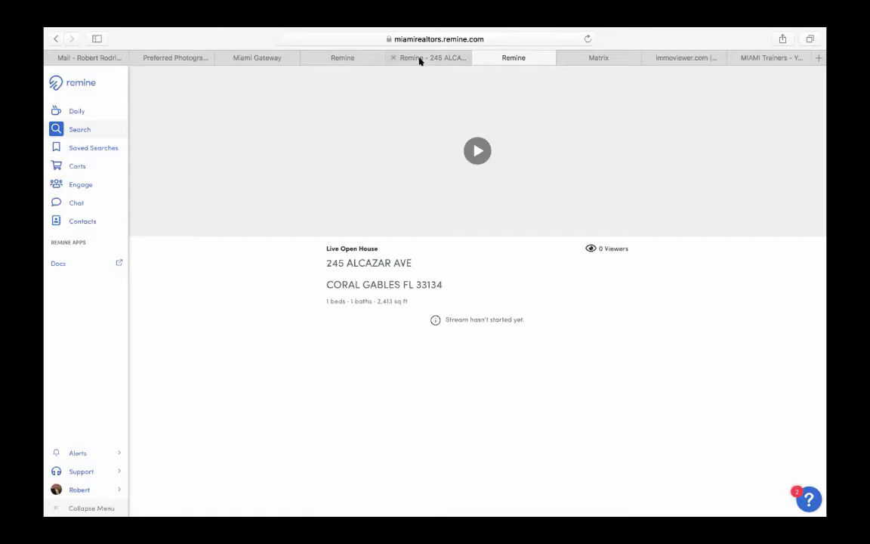
left_click(385, 57)
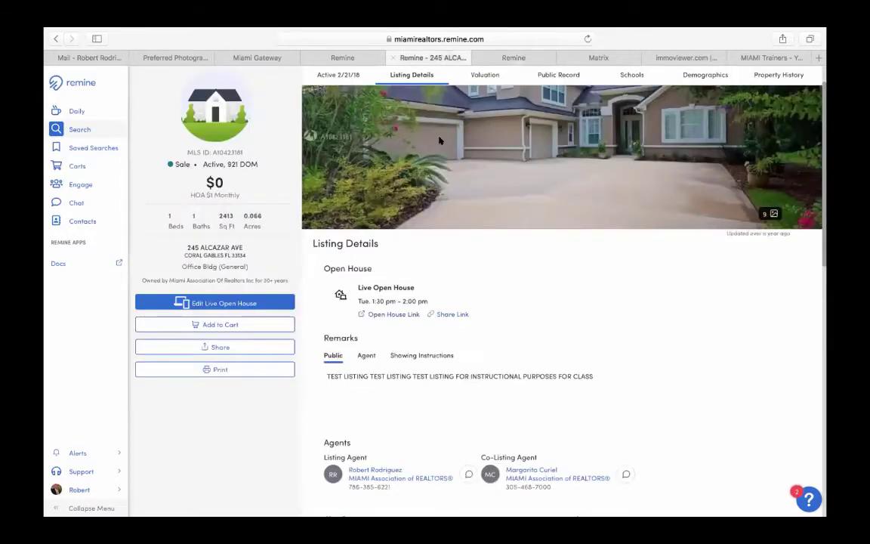
left_click(453, 314)
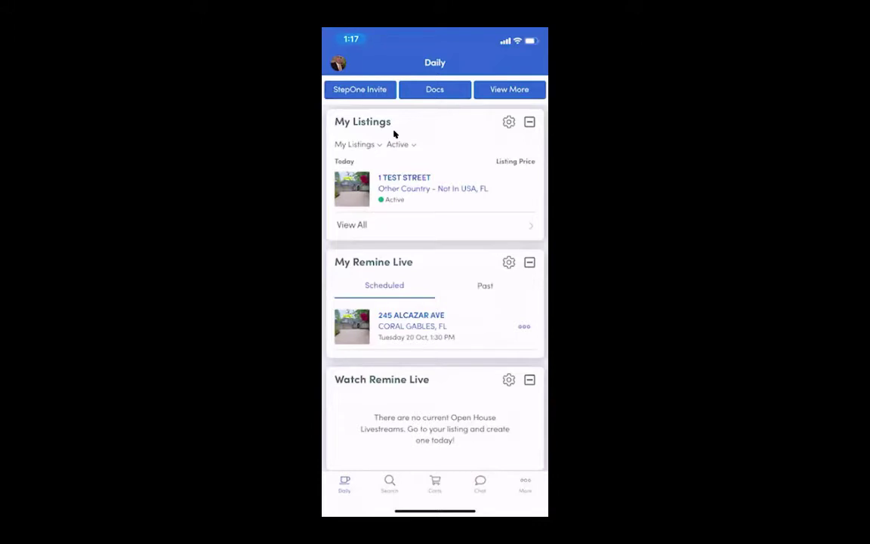
scroll(394, 133, "down", 3)
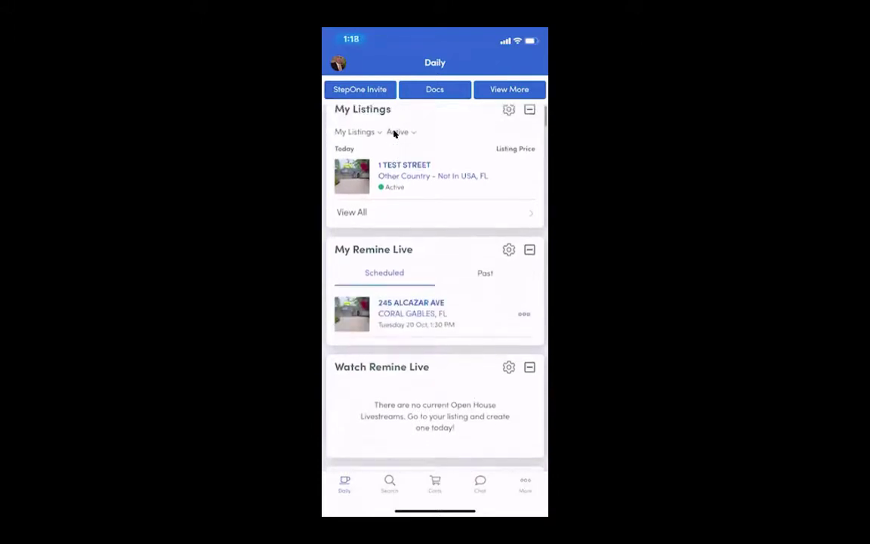
scroll(393, 133, "down", 2)
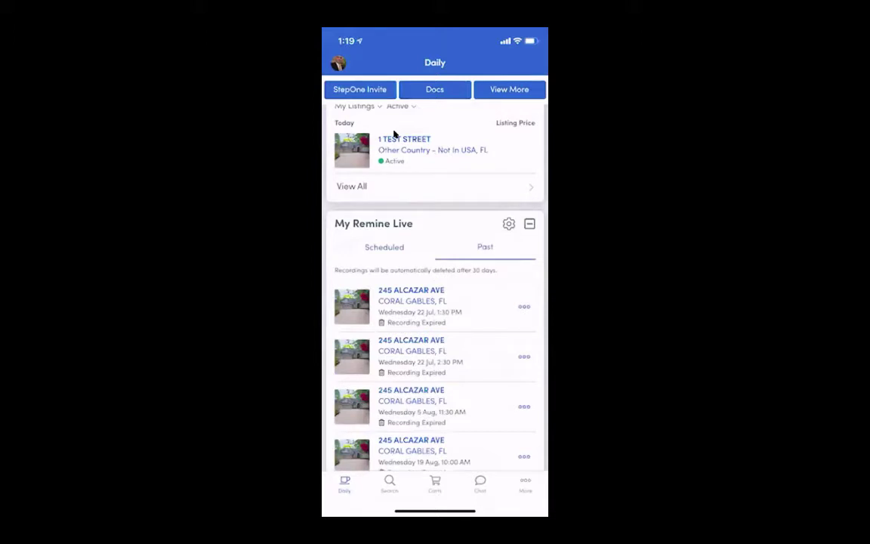
- Pull down to refresh the My Remine Live list of past open houses
scroll(394, 133, "up", 5)
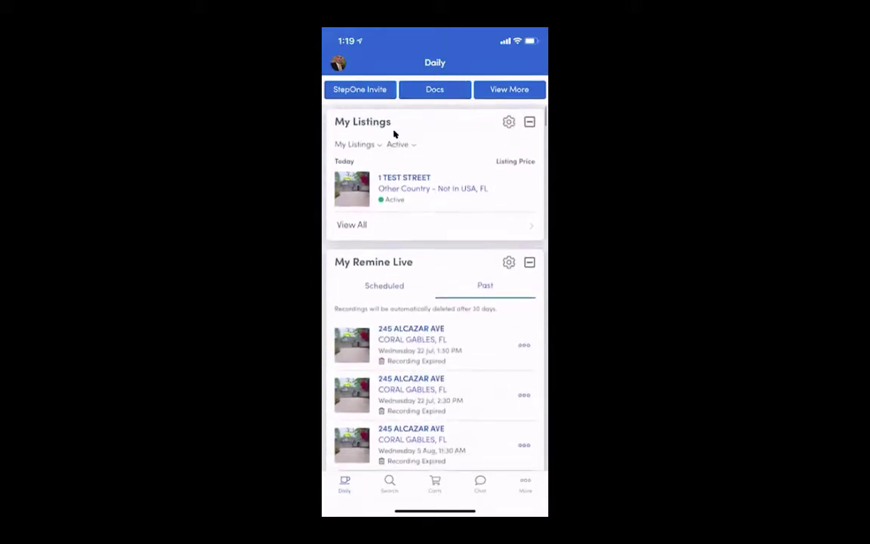
scroll(393, 134, "down", 2)
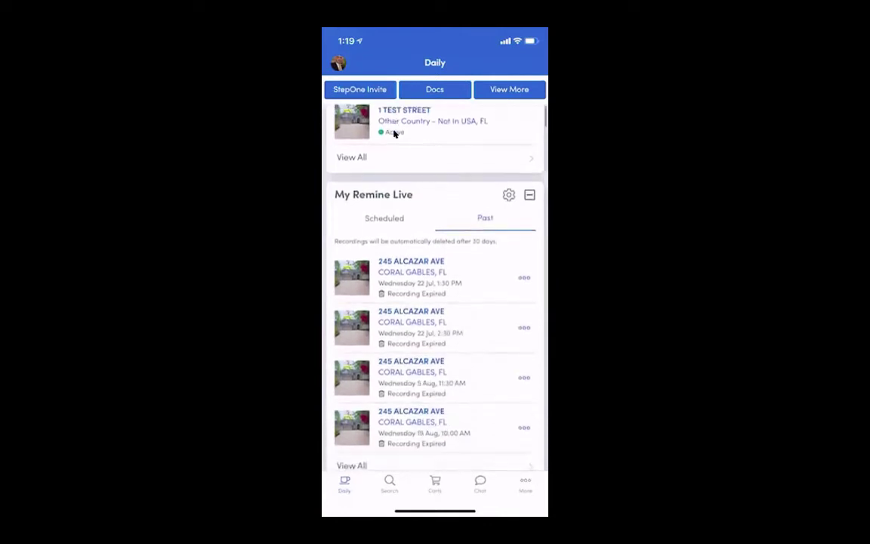
scroll(393, 133, "up", 2)
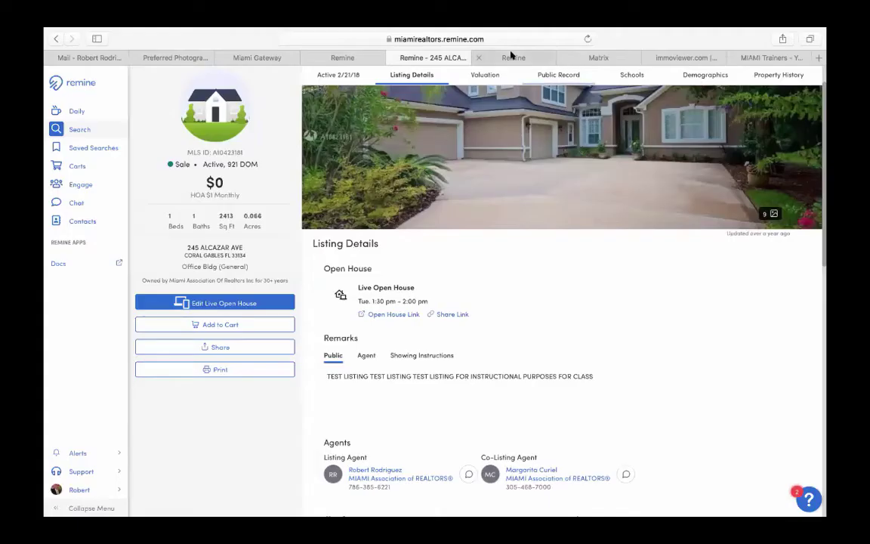
left_click(512, 57)
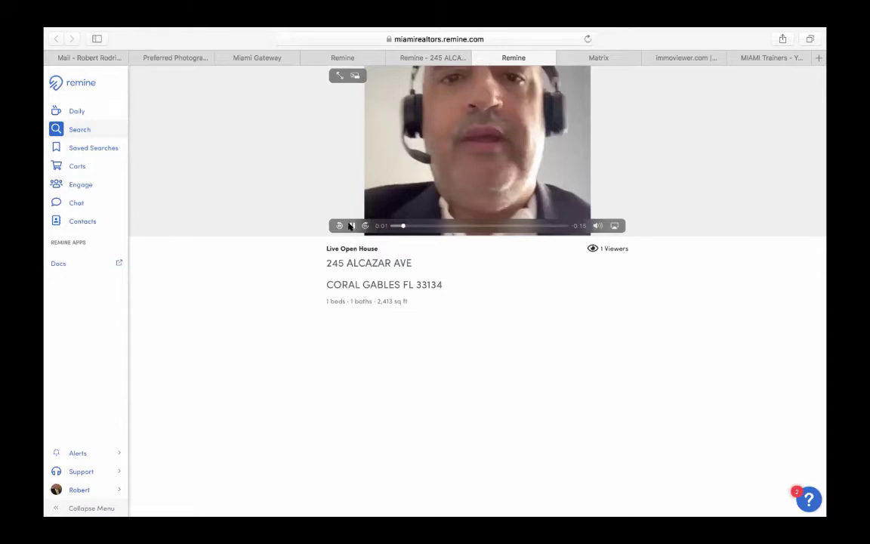
left_click(352, 225)
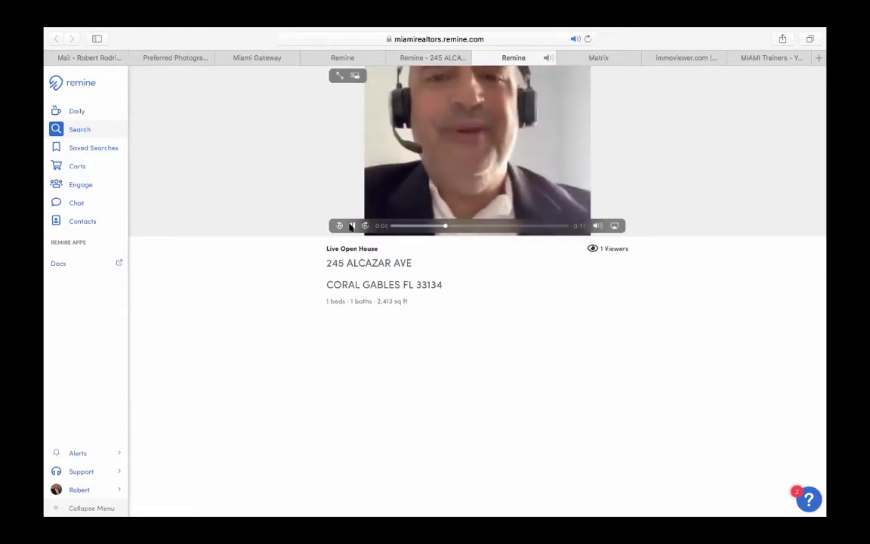
left_click(352, 226)
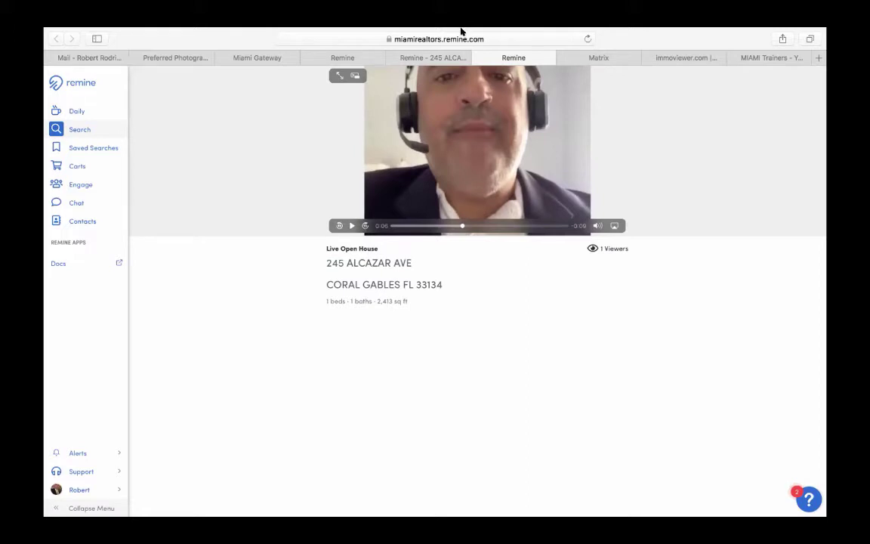
left_click(481, 58)
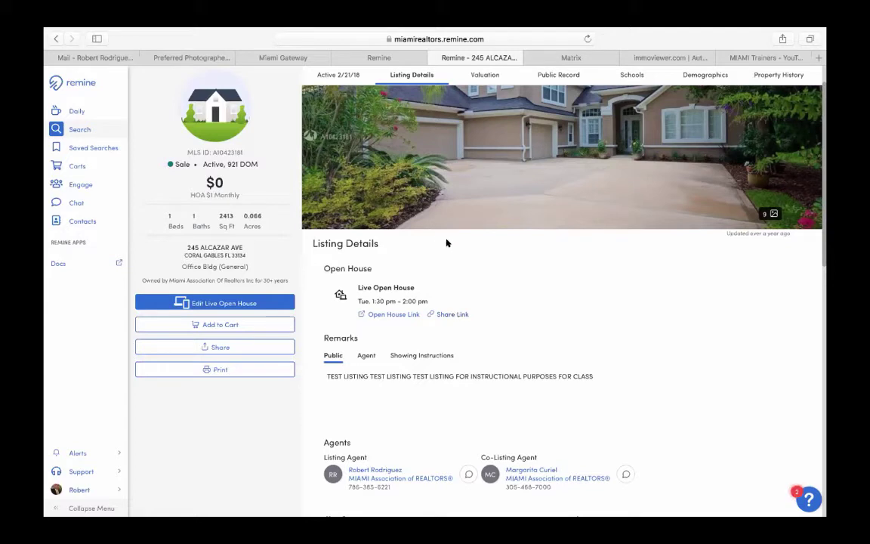
- Close both Remine tabs and go to the Miami Realtors home page from the Preferred Photographer tab
left_click(433, 58)
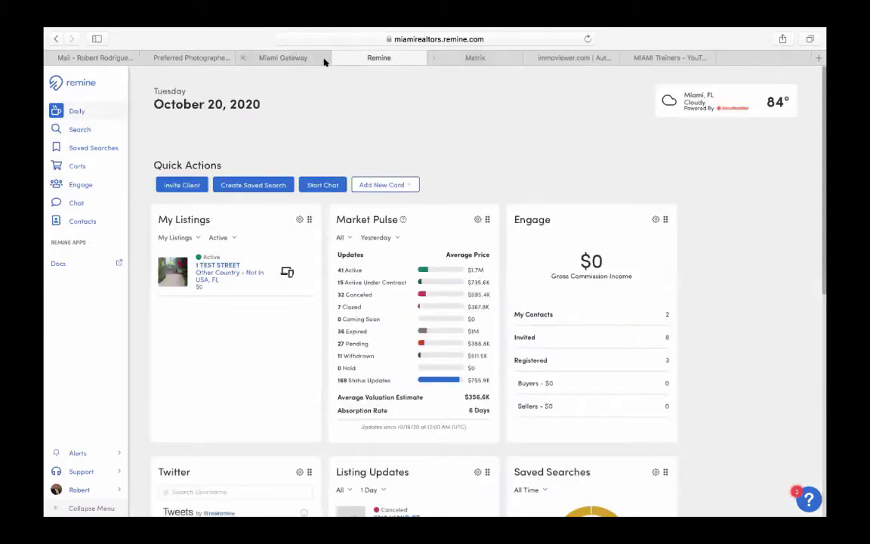
left_click(338, 57)
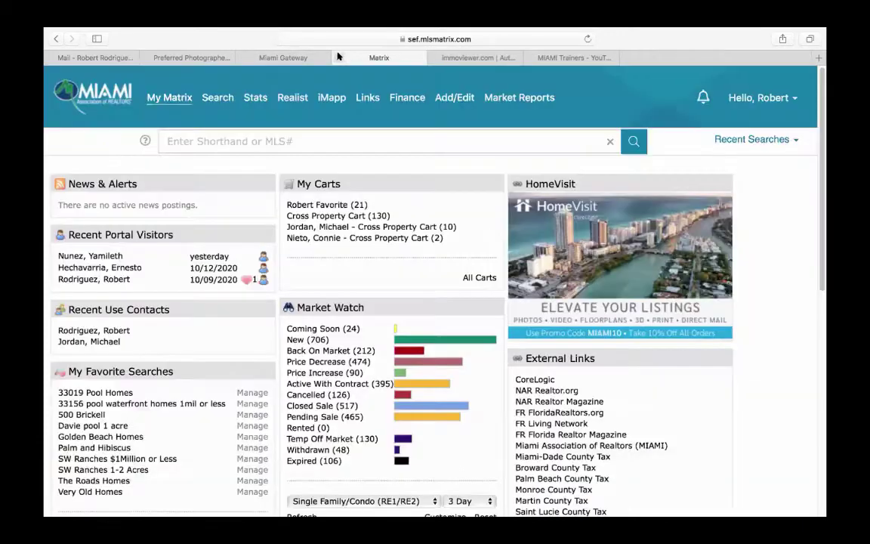
left_click(207, 54)
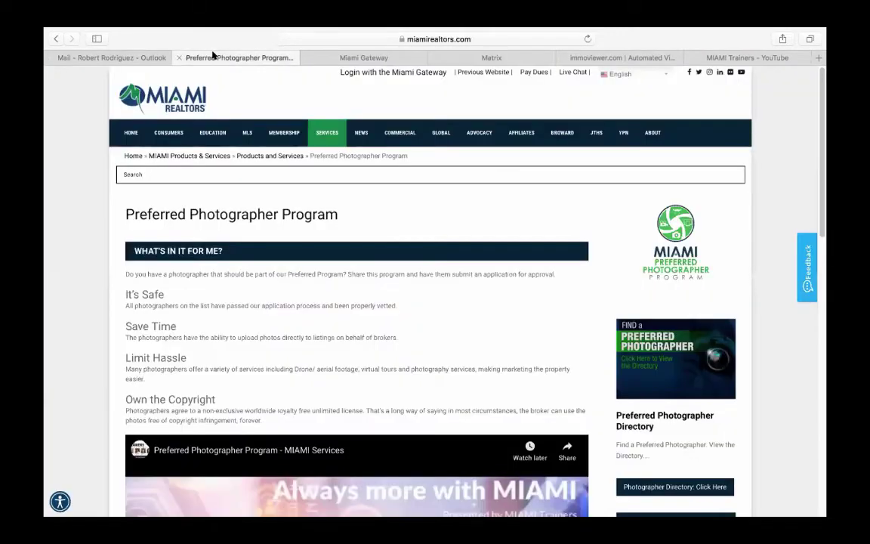
left_click(131, 133)
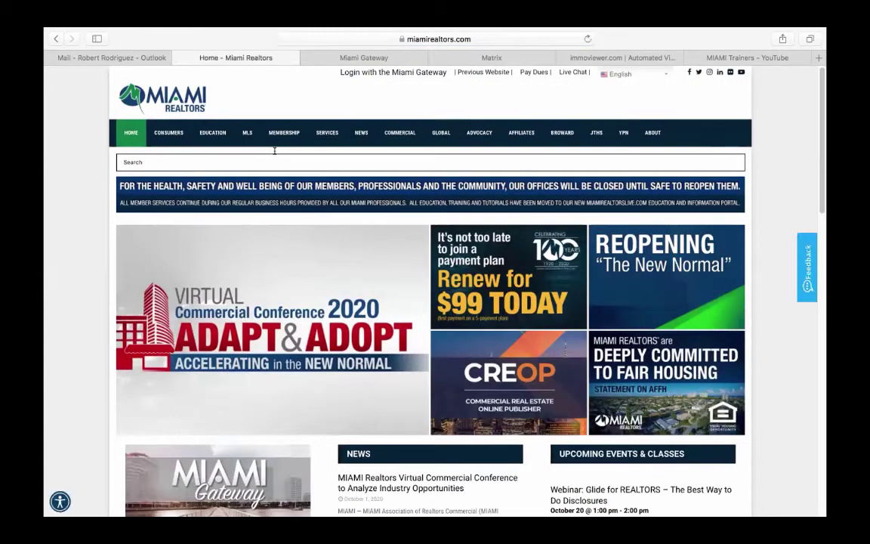
left_click(479, 37)
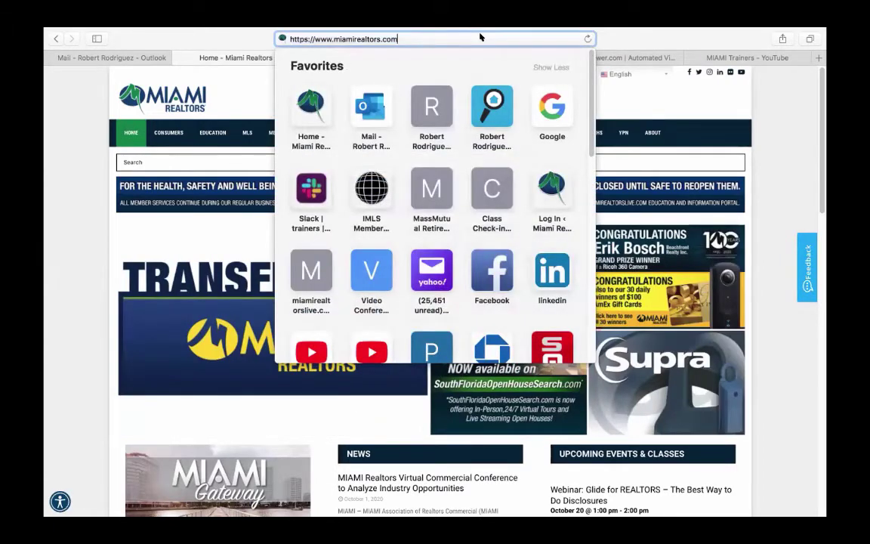
- Open the miamirealtors.com/immoviewer benefit page, then switch back to the Matrix dashboard
type("/imm")
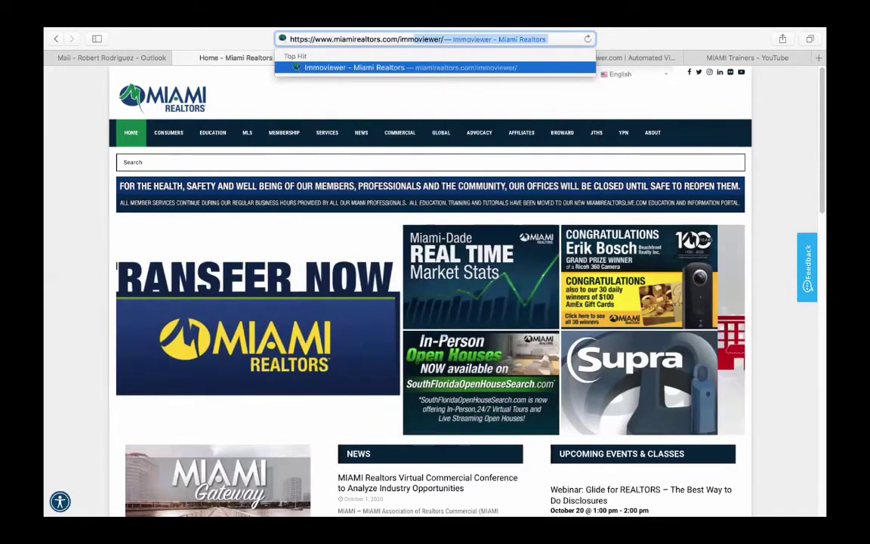
key("Return")
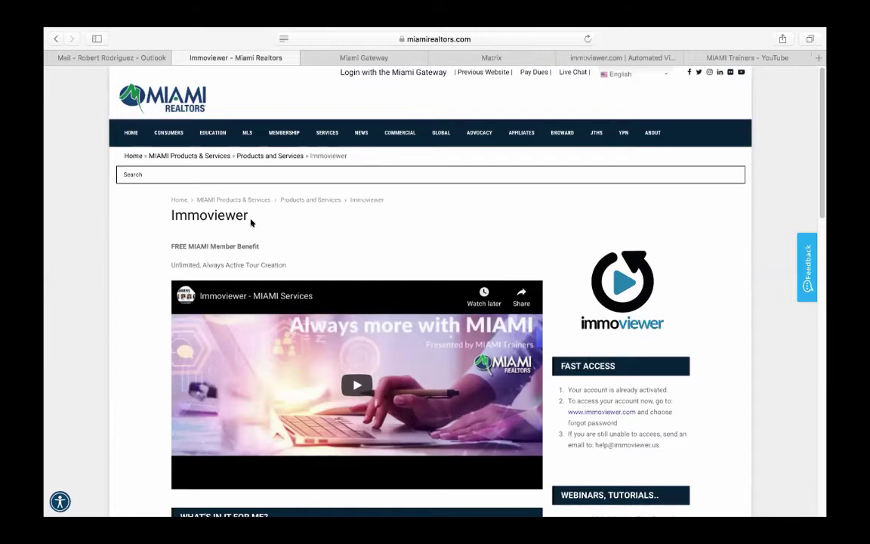
left_click(465, 60)
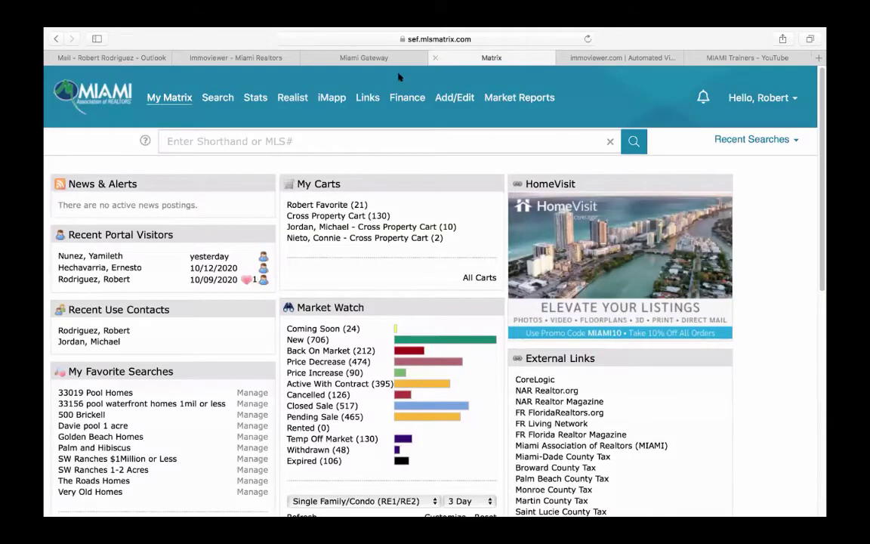
- Open the Single Family/Manufactured Homes edit form for 1 Test Street via Quick Modify
mouse_move(441, 97)
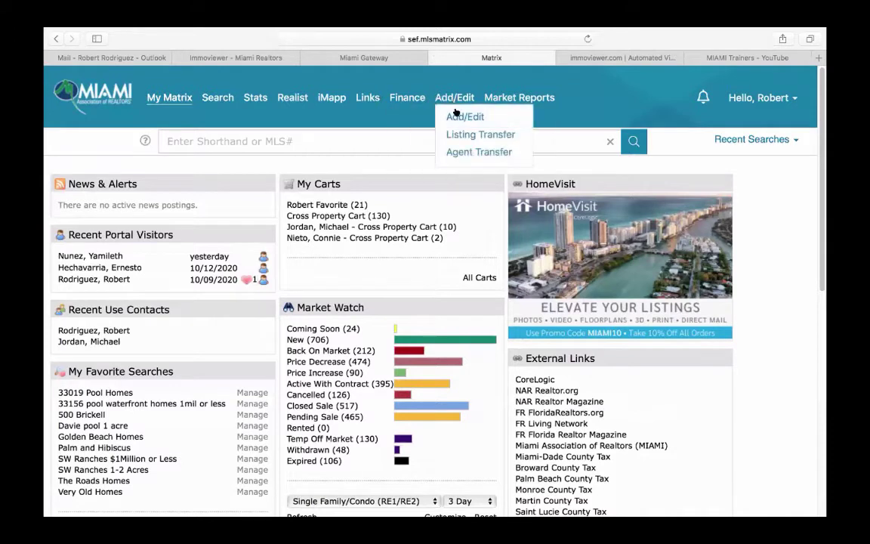
left_click(452, 116)
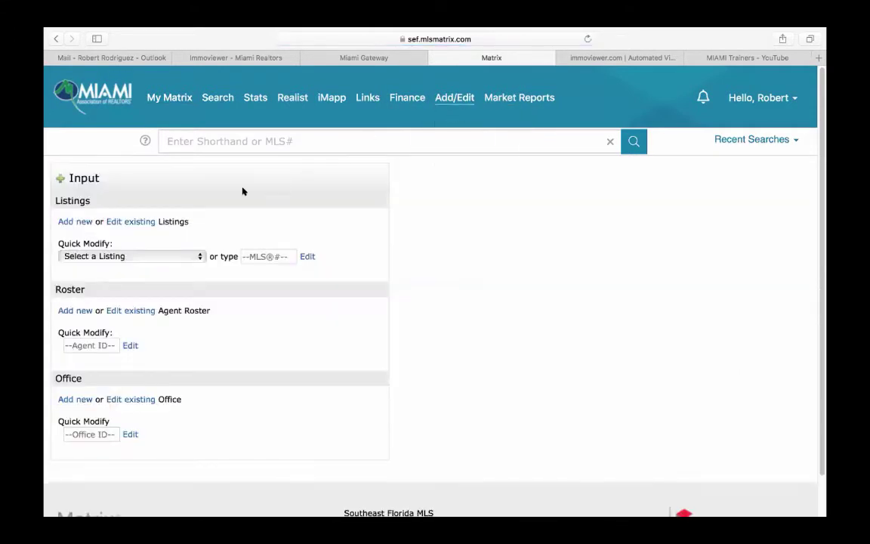
left_click(137, 257)
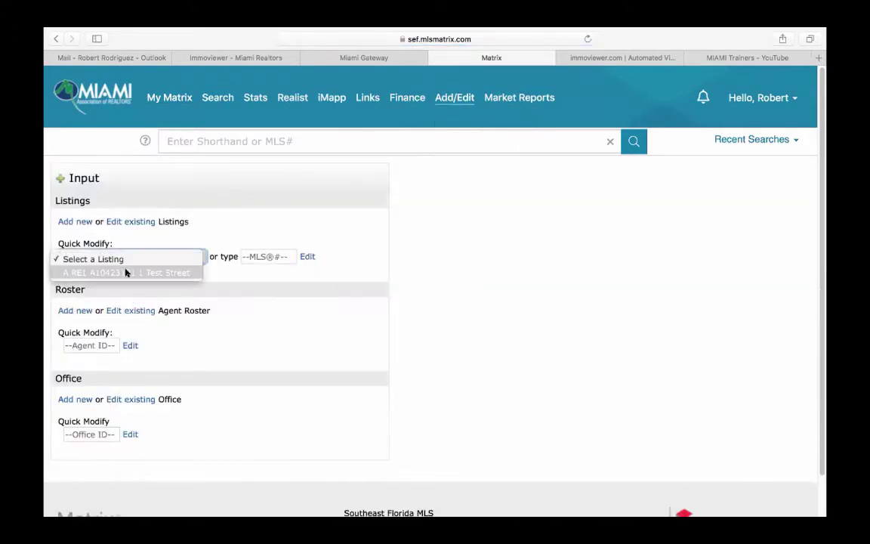
left_click(126, 270)
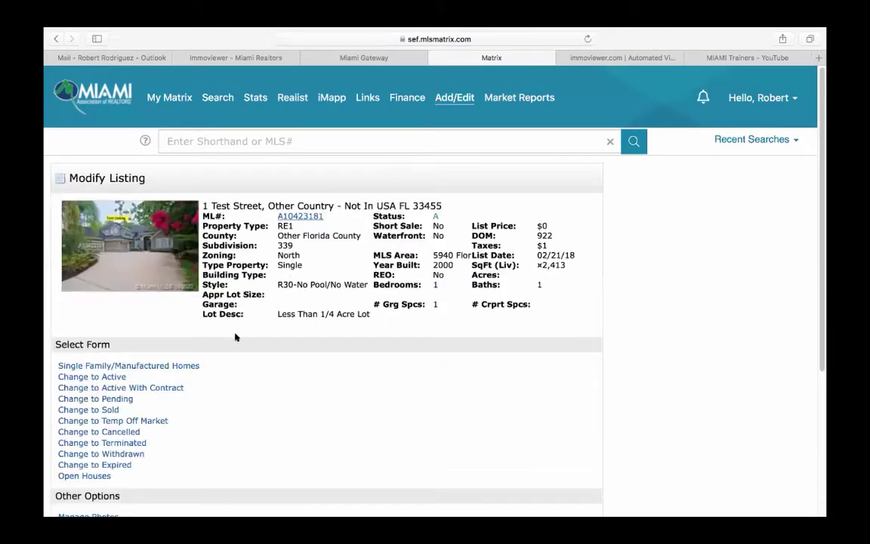
scroll(261, 367, "down", 3)
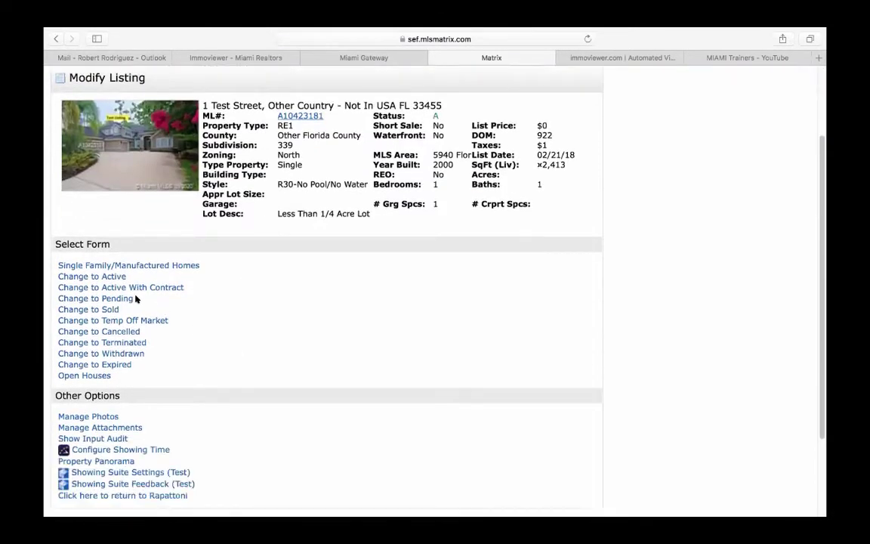
left_click(137, 266)
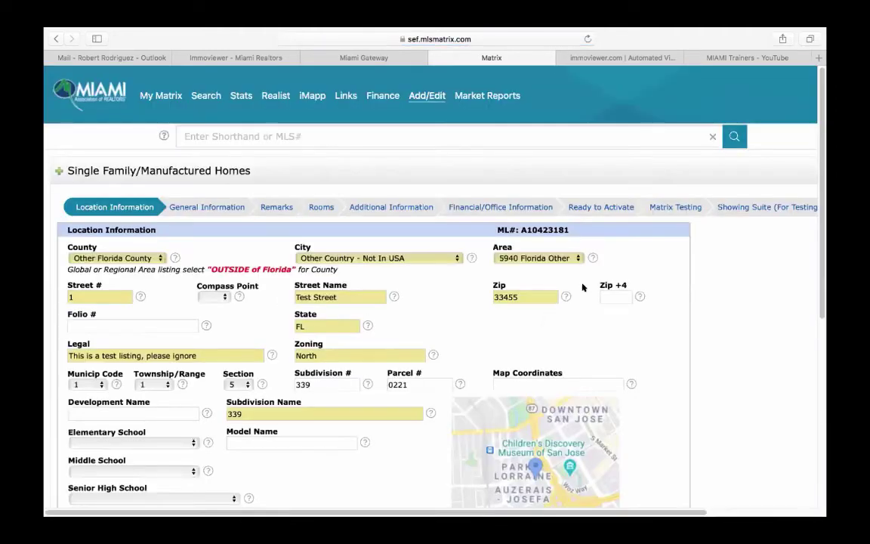
- In the financial and office section, keep immoviewer set to Yes
left_click(501, 208)
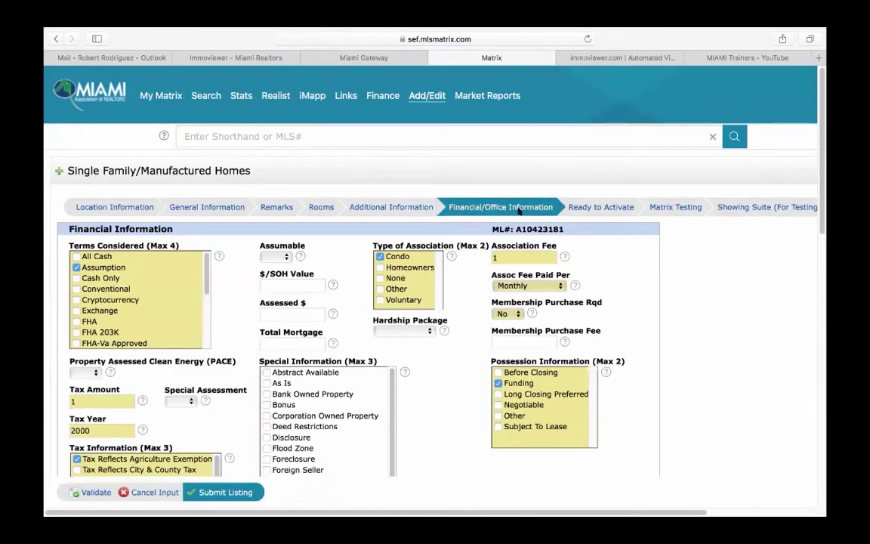
scroll(665, 350, "down", 15)
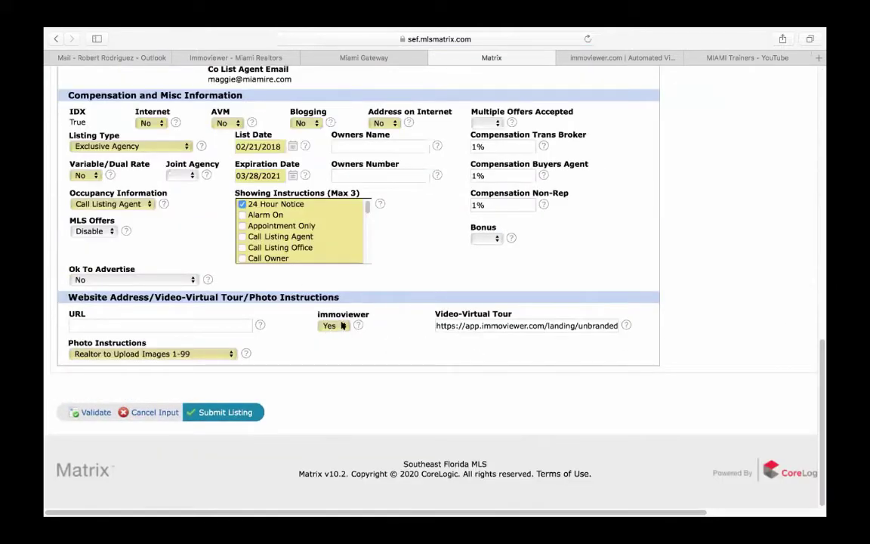
left_click(341, 326)
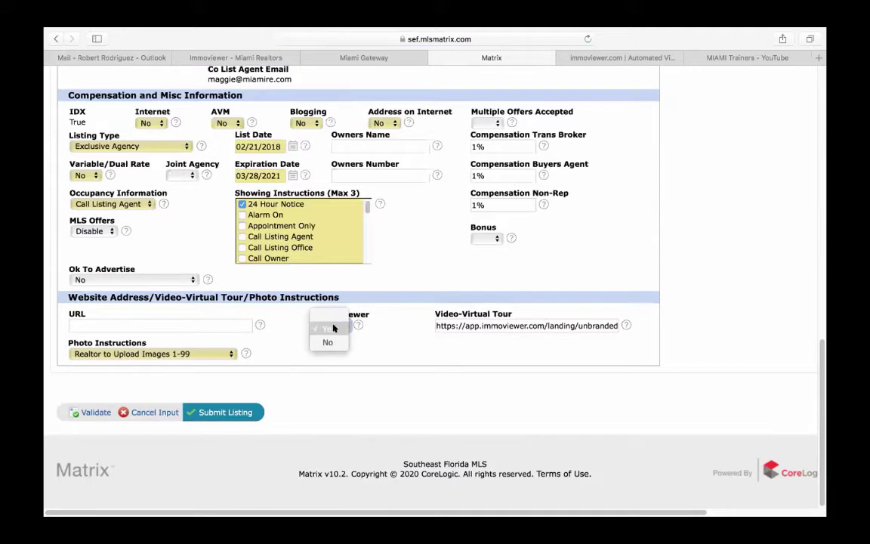
left_click(371, 333)
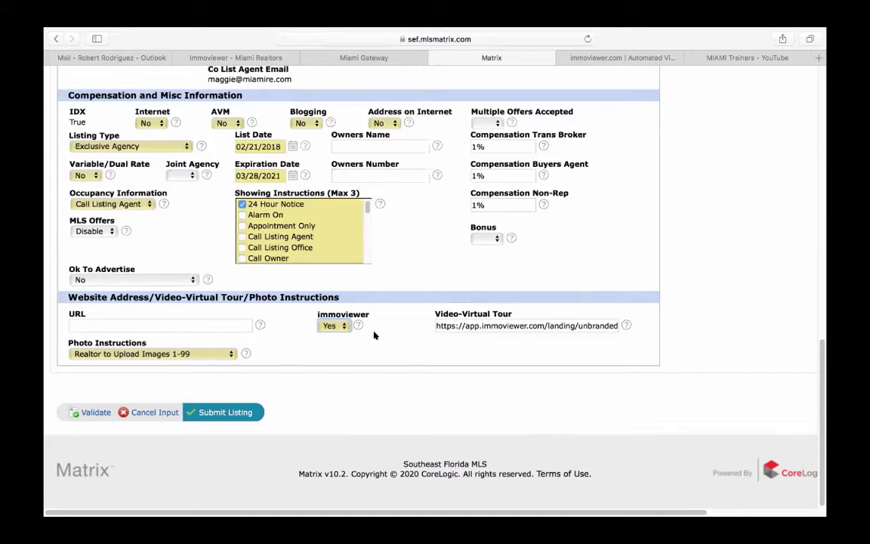
left_click(334, 326)
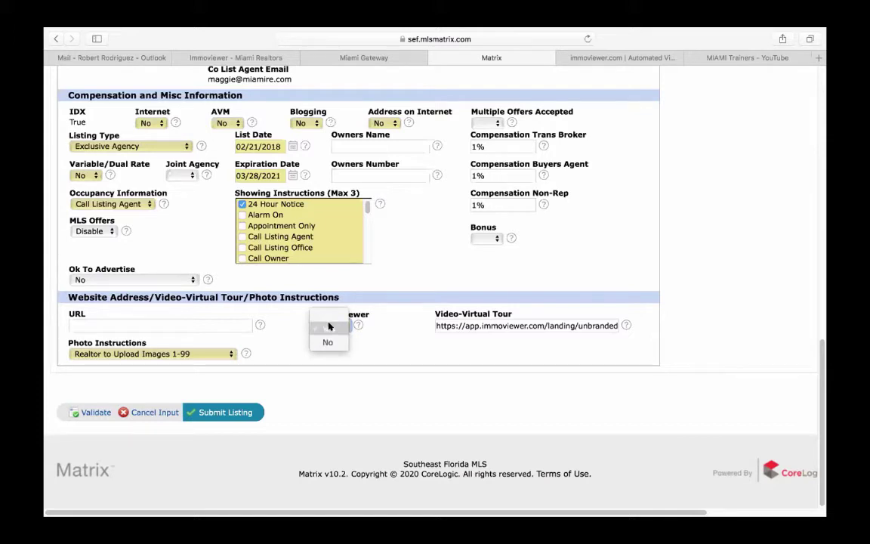
left_click(330, 327)
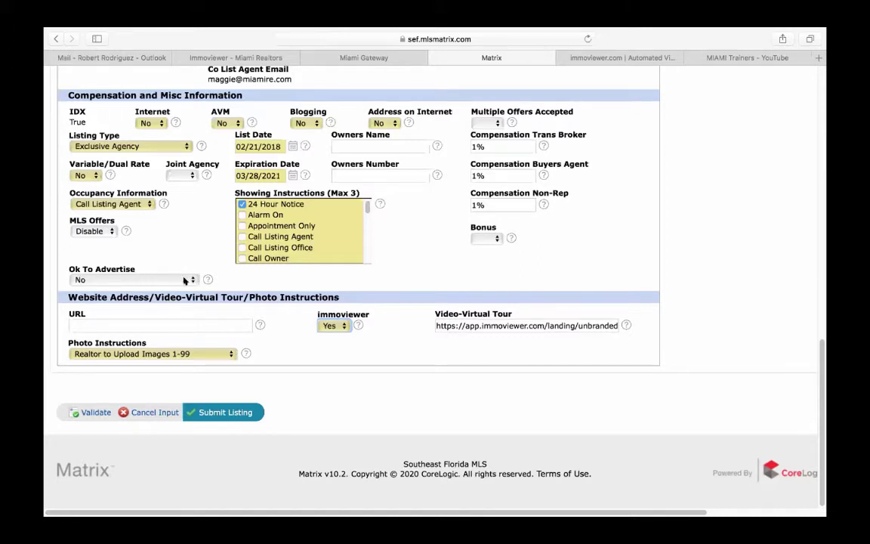
left_click(191, 280)
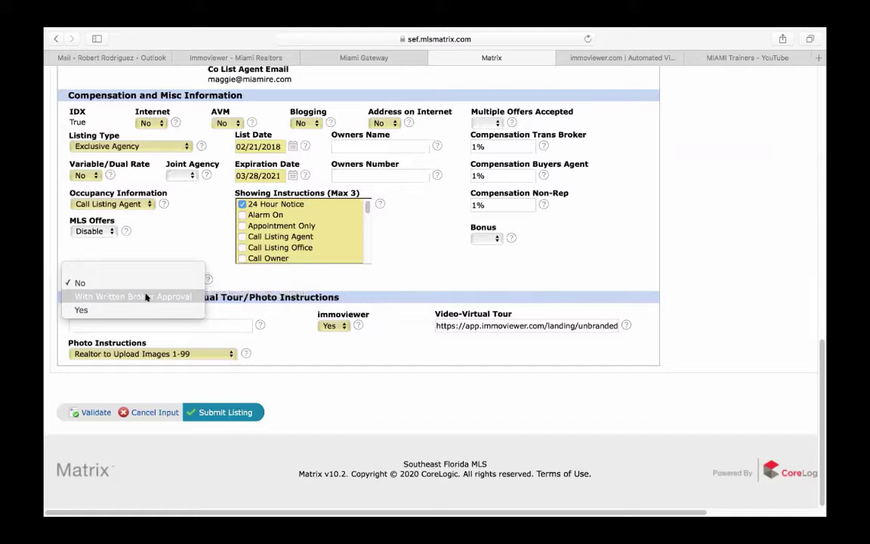
left_click(162, 248)
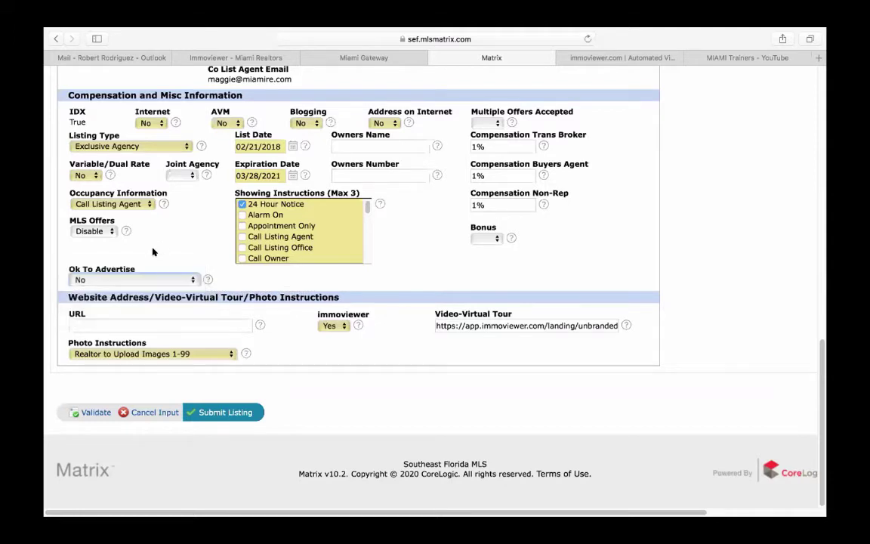
left_click(190, 278)
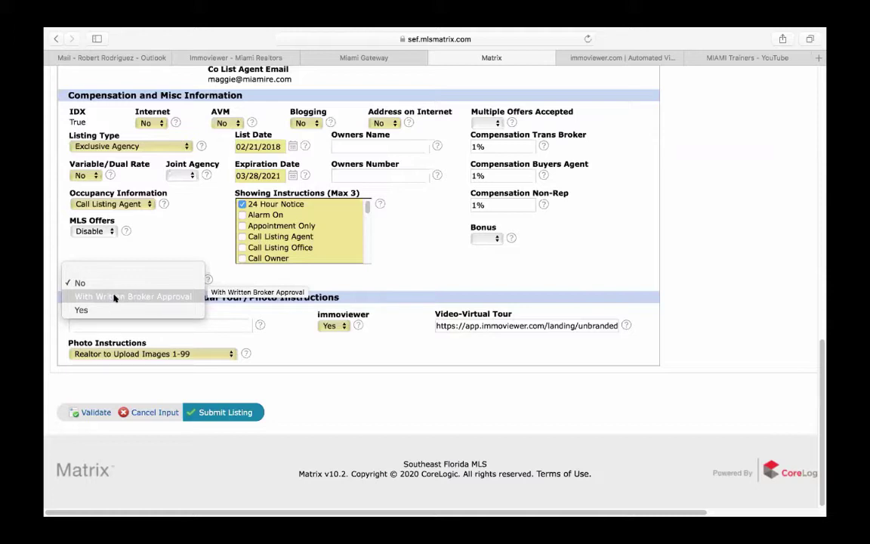
left_click(406, 286)
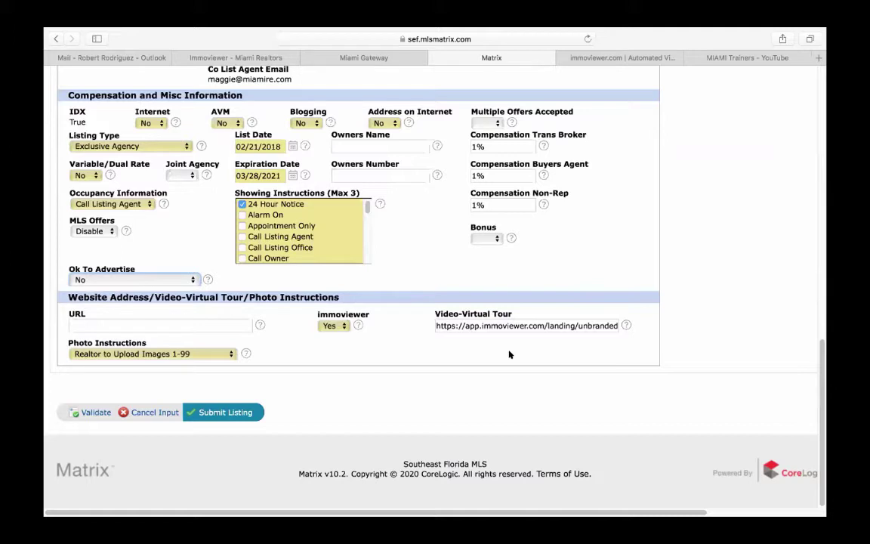
left_click(467, 324)
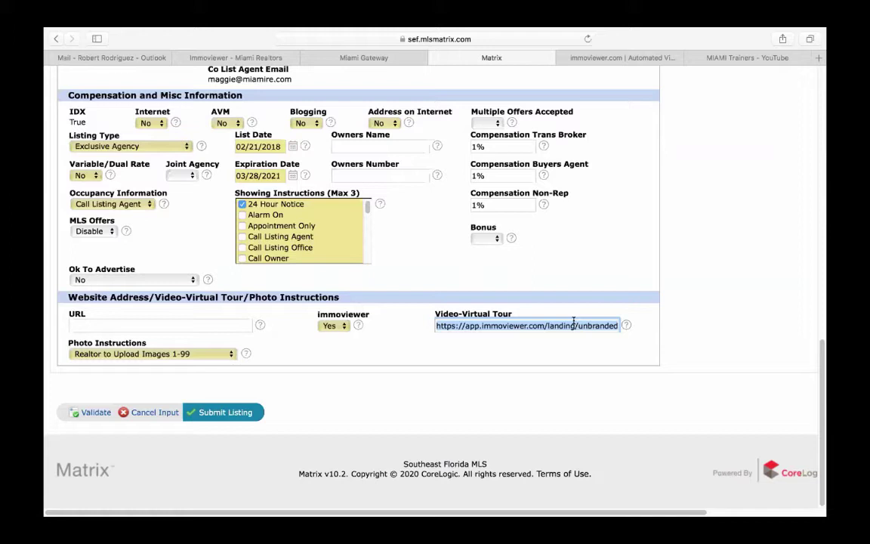
scroll(577, 342, "up", 10)
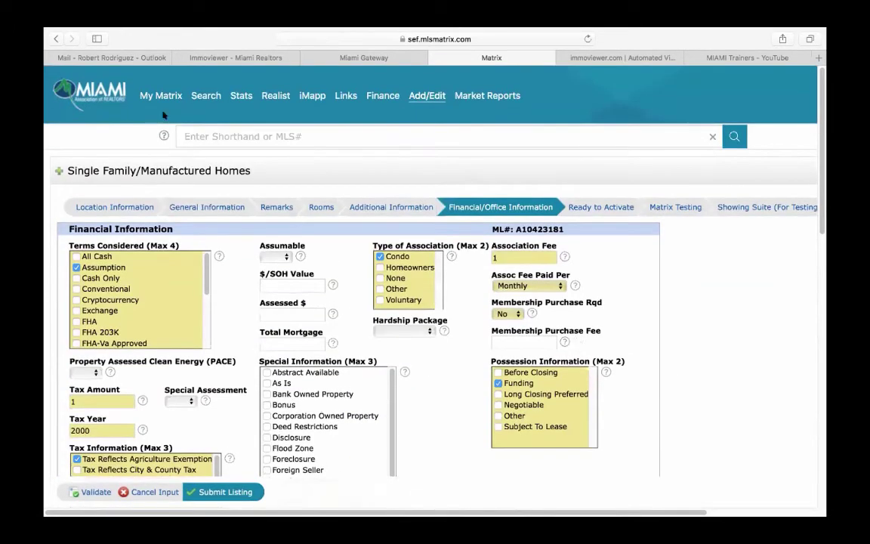
- Leave the listing edit form and return to the My Matrix dashboard
left_click(159, 96)
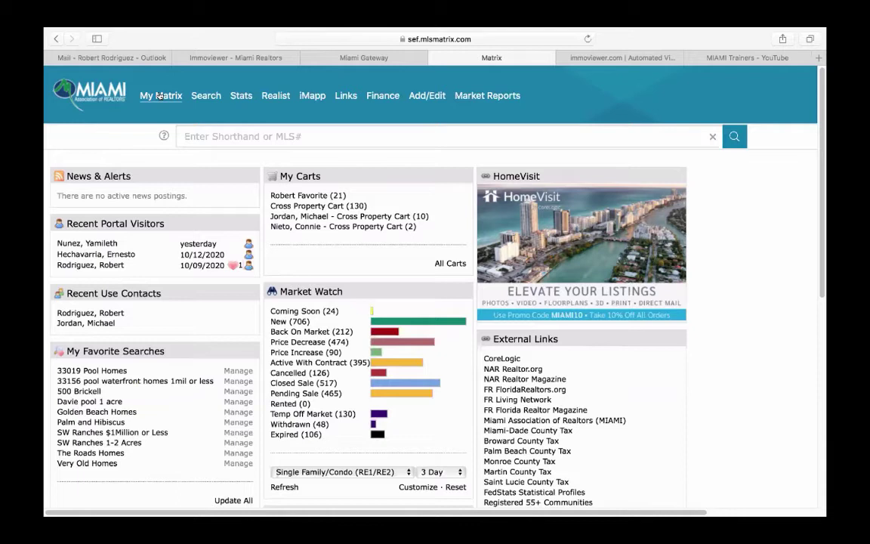
- Load office cbre01, Coldwell Banker/Wellington, through Office Quick Modify on the Add/Edit page
mouse_move(423, 105)
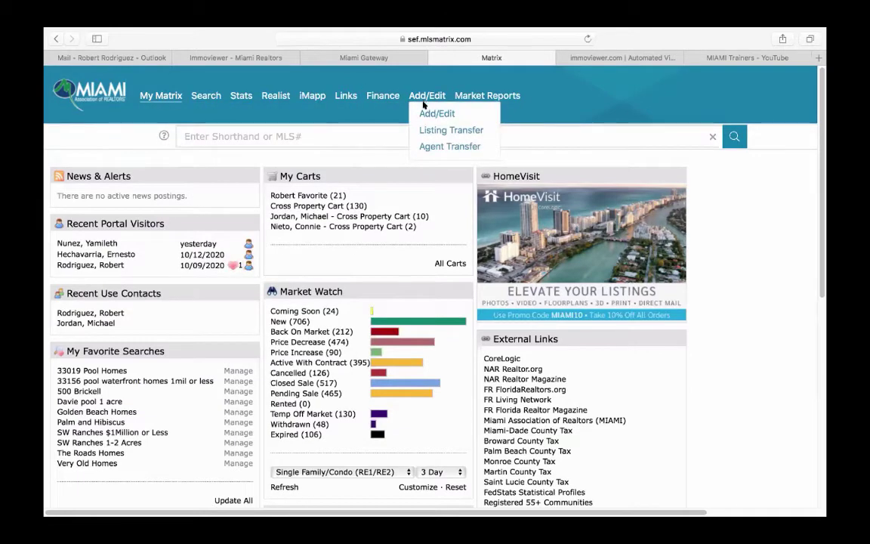
left_click(417, 114)
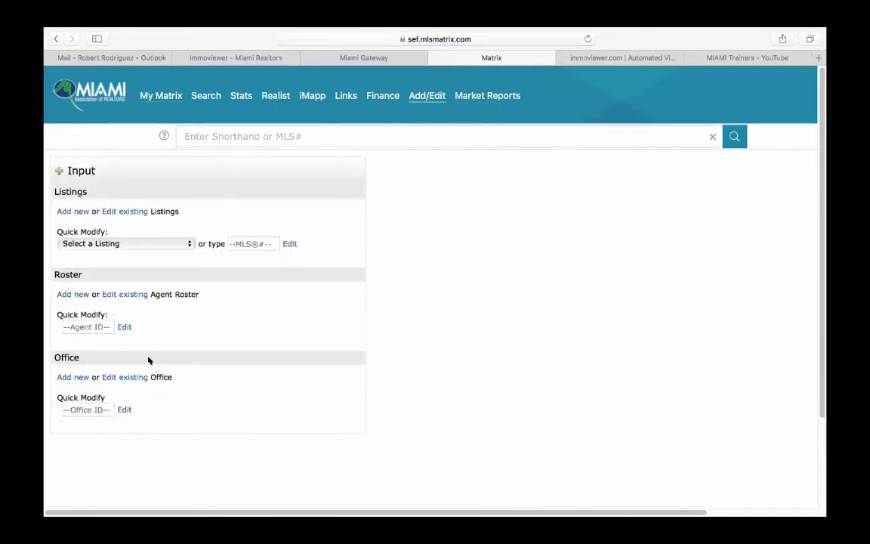
scroll(149, 360, "down", 3)
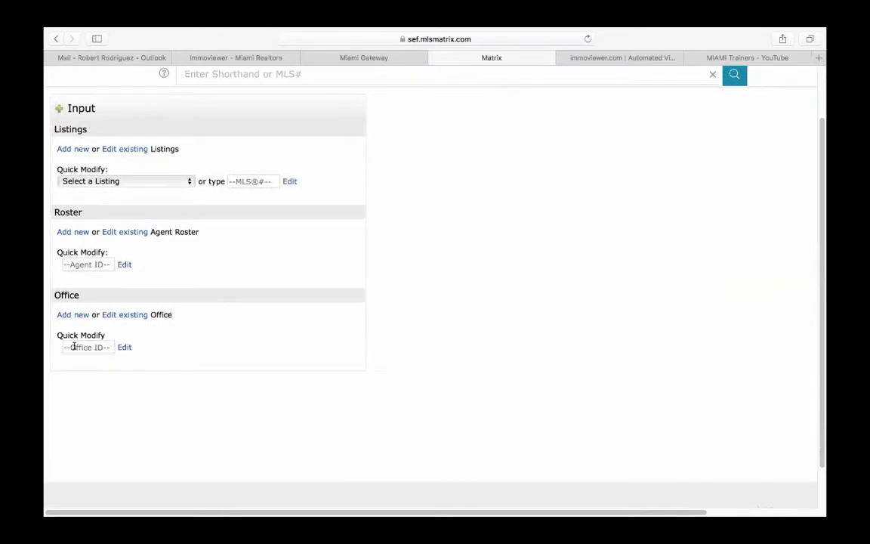
left_click(73, 346)
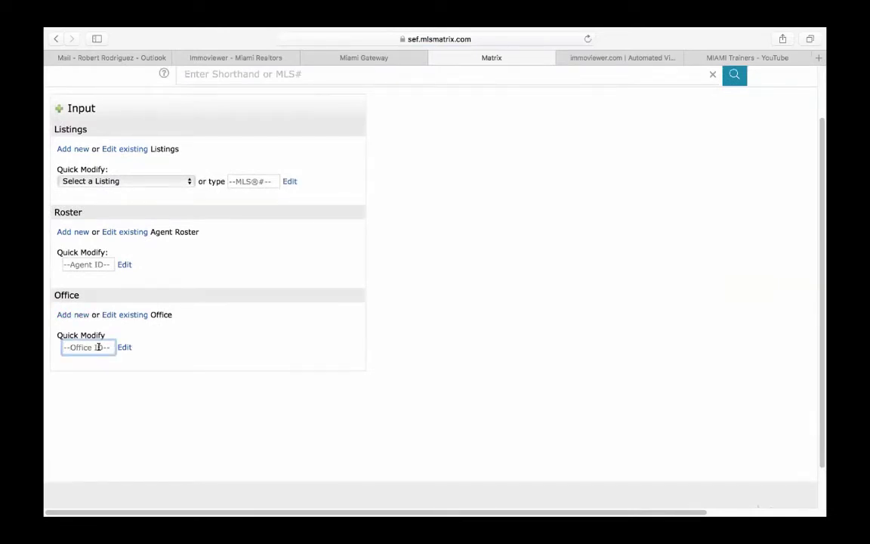
type("cbre17")
key("BackSpace")
key("BackSpace")
type("01")
left_click(124, 347)
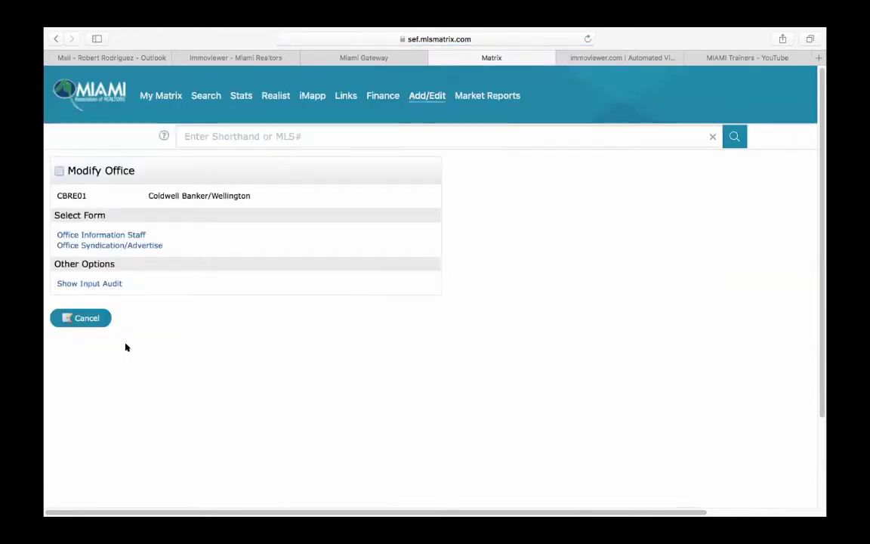
- Open CBRE01's Office Syndication/Advertise form, go back, then reopen it
left_click(91, 248)
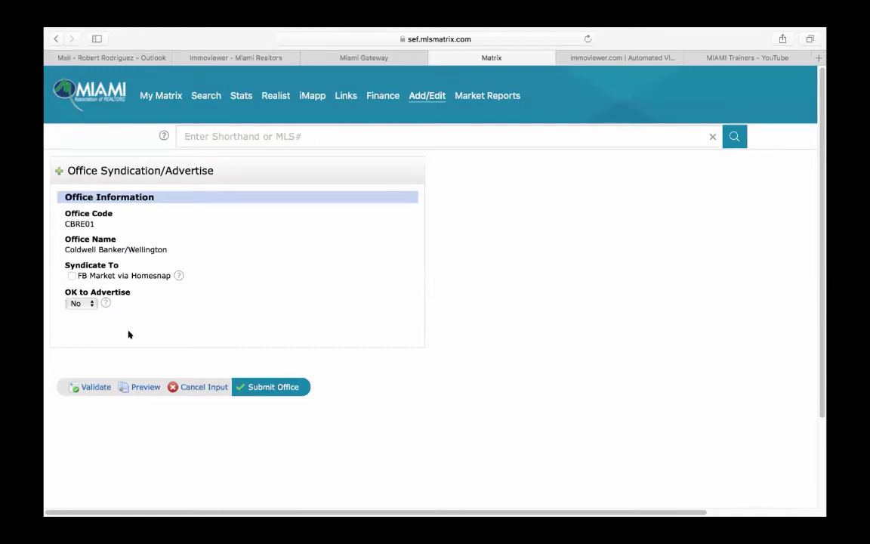
left_click(56, 38)
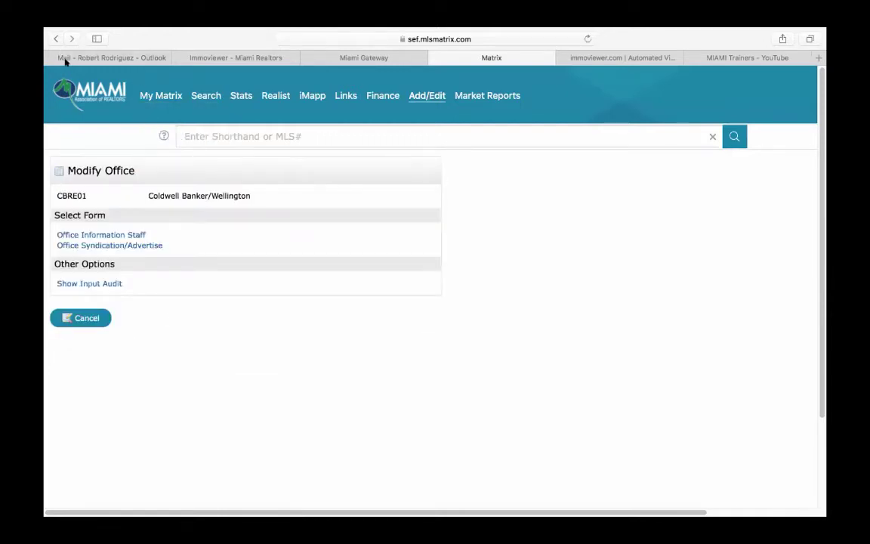
left_click(130, 245)
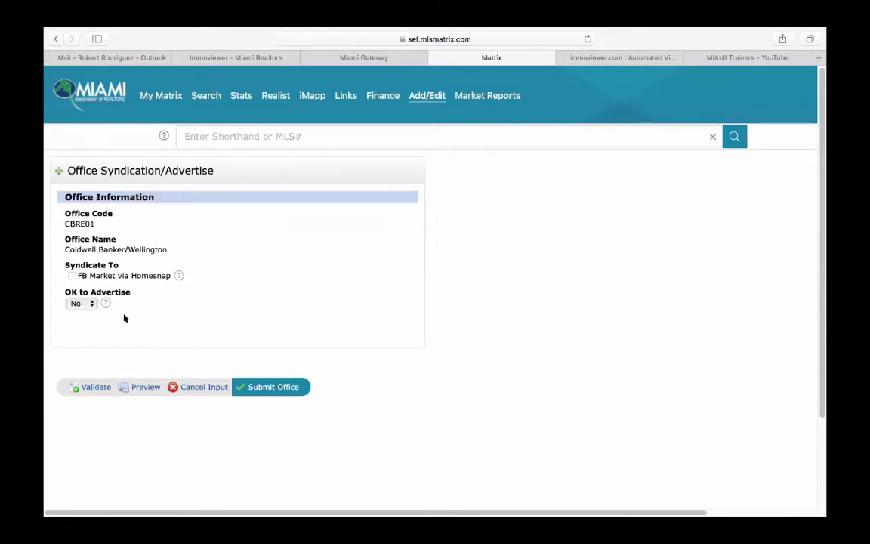
- Leave OK to Advertise at No and cancel the syndication input, confirming with OK
left_click(79, 304)
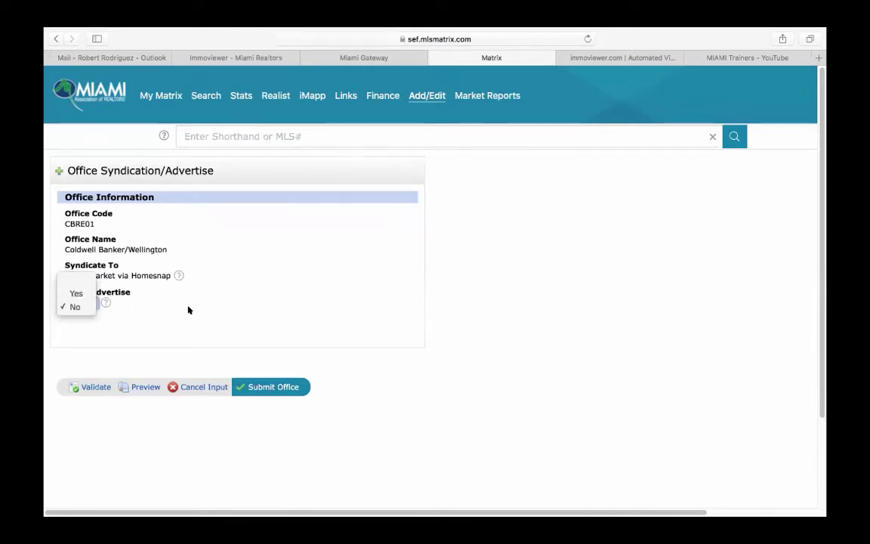
left_click(75, 290)
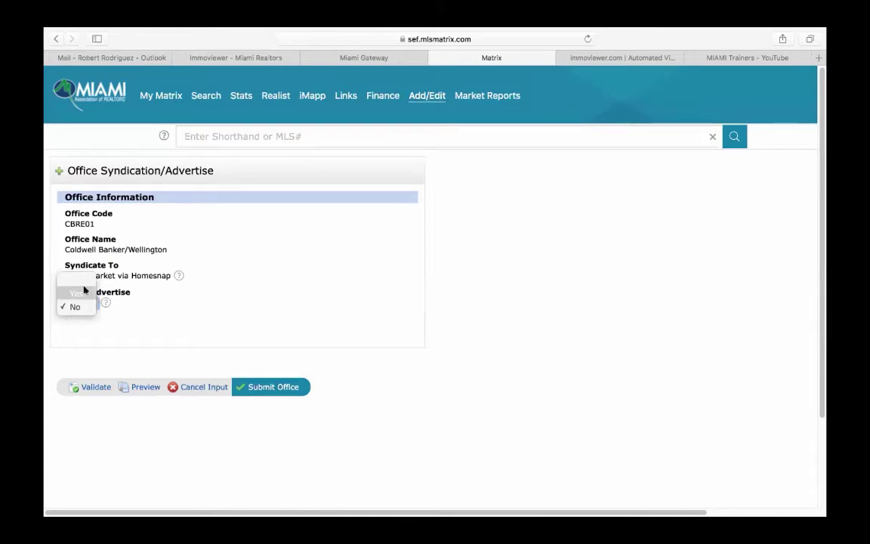
left_click(154, 305)
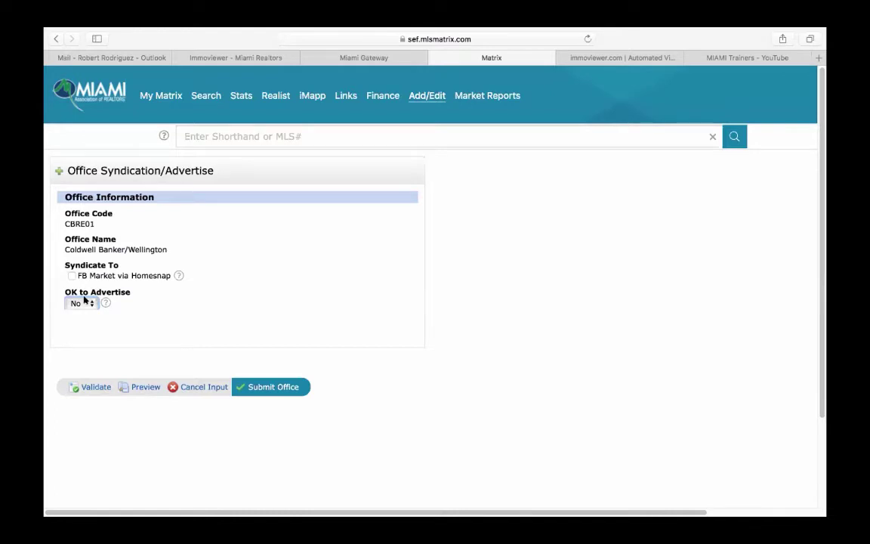
left_click(203, 387)
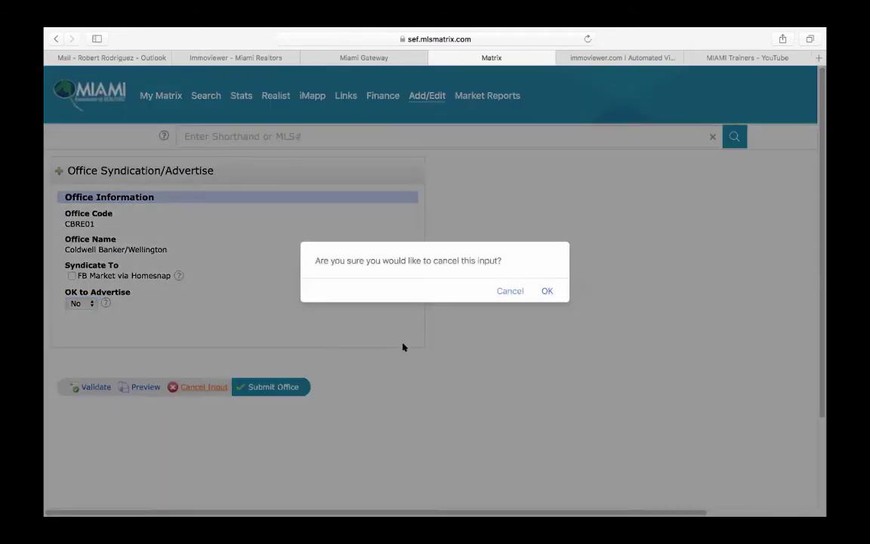
left_click(545, 292)
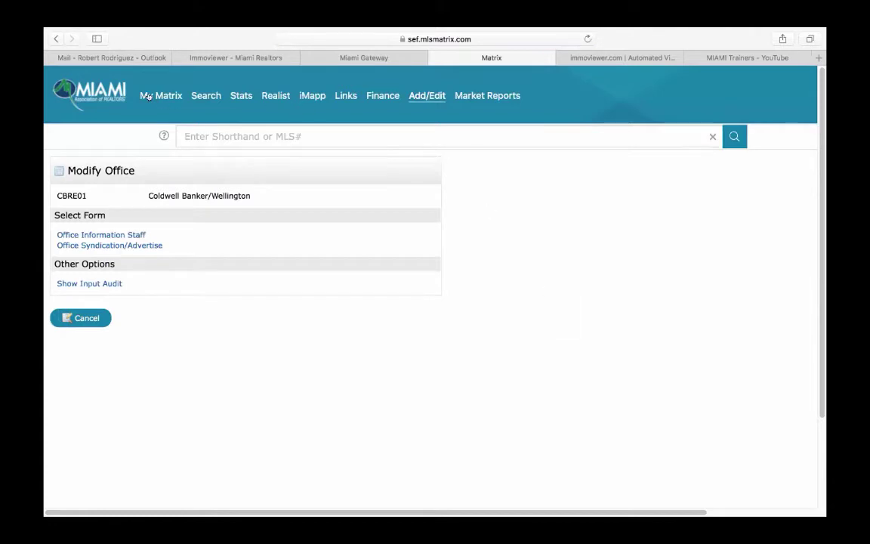
- Go back to the My Matrix dashboard showing Market Watch counts
left_click(102, 96)
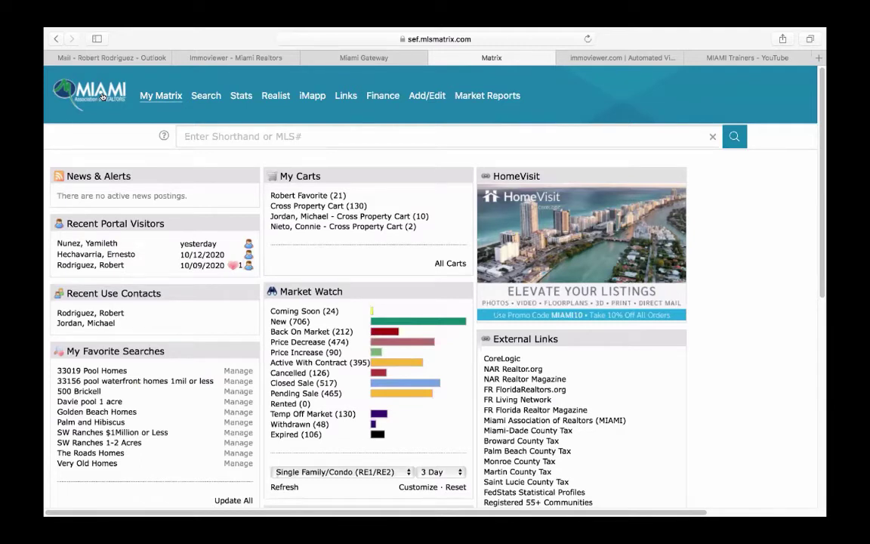
left_click(261, 59)
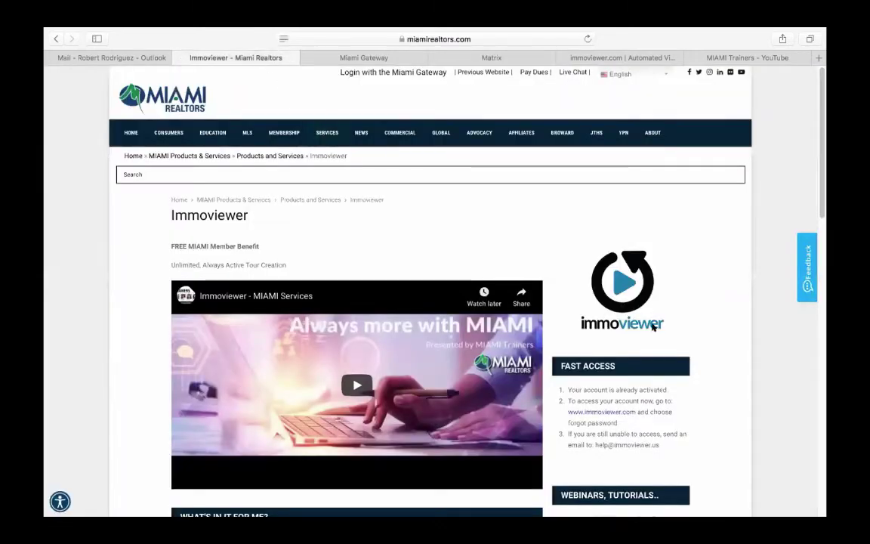
scroll(734, 349, "down", 5)
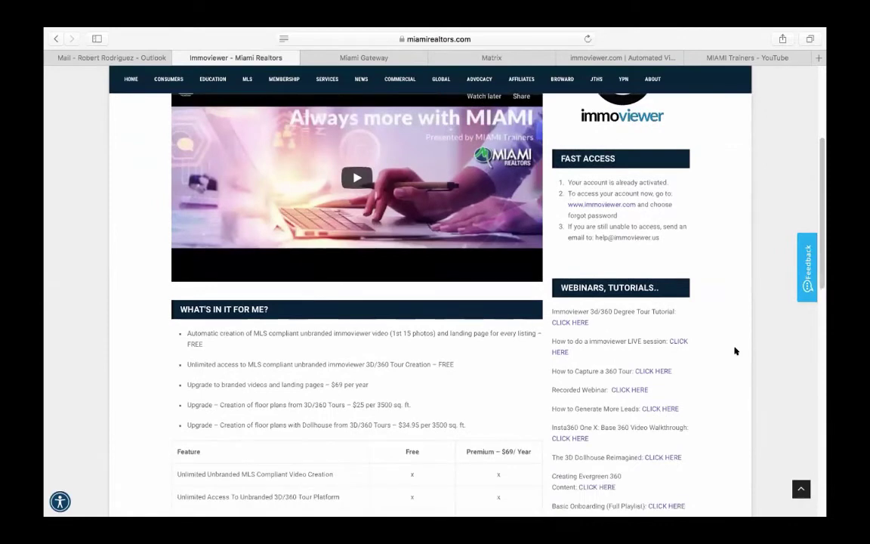
scroll(703, 336, "down", 1)
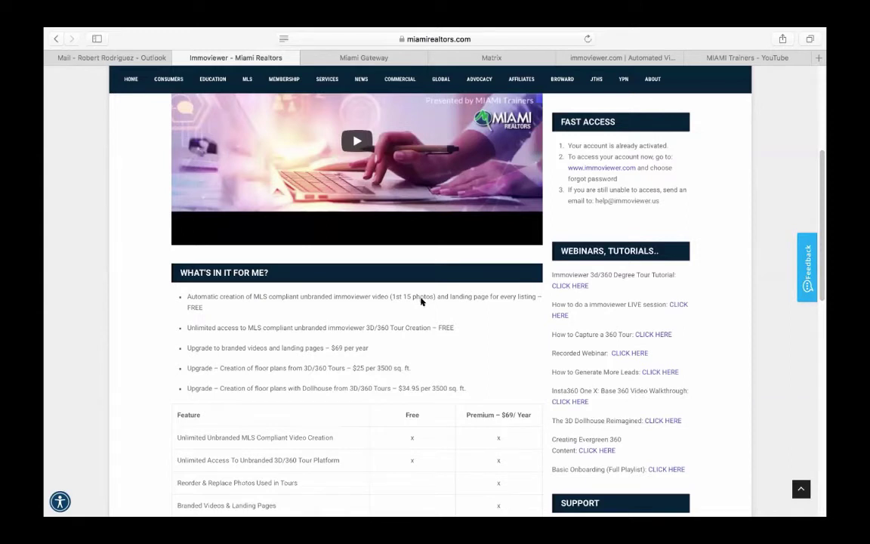
scroll(378, 302, "down", 1)
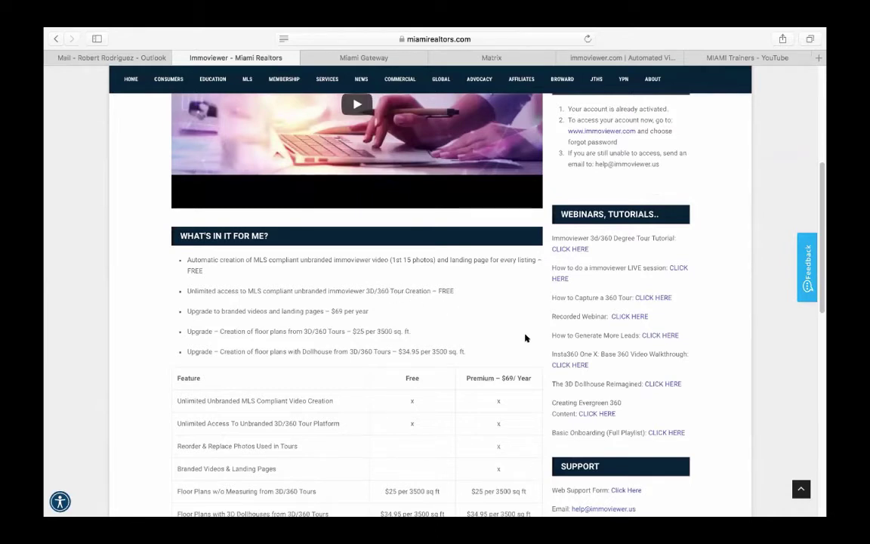
scroll(555, 355, "up", 4)
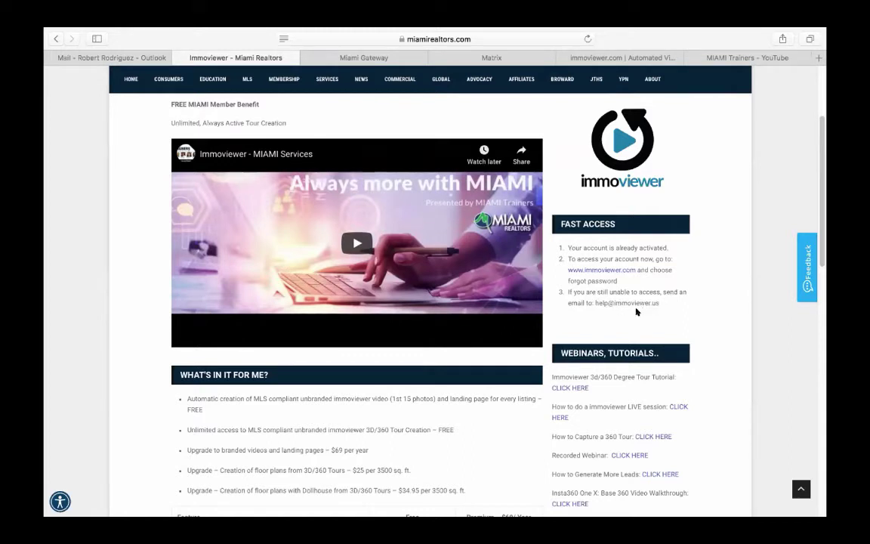
left_click(601, 270)
left_click(437, 329)
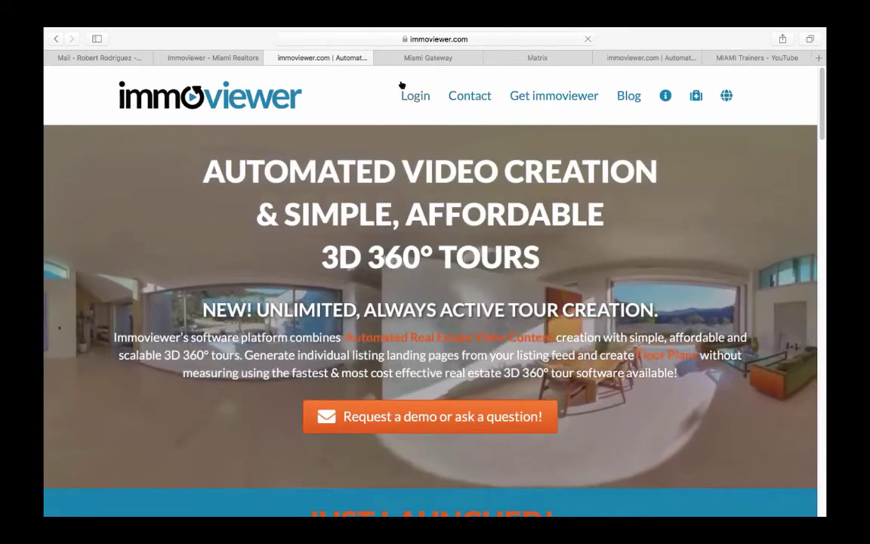
- Open the immoviewer account Profile page showing Country United States and Language English (US)
left_click(414, 95)
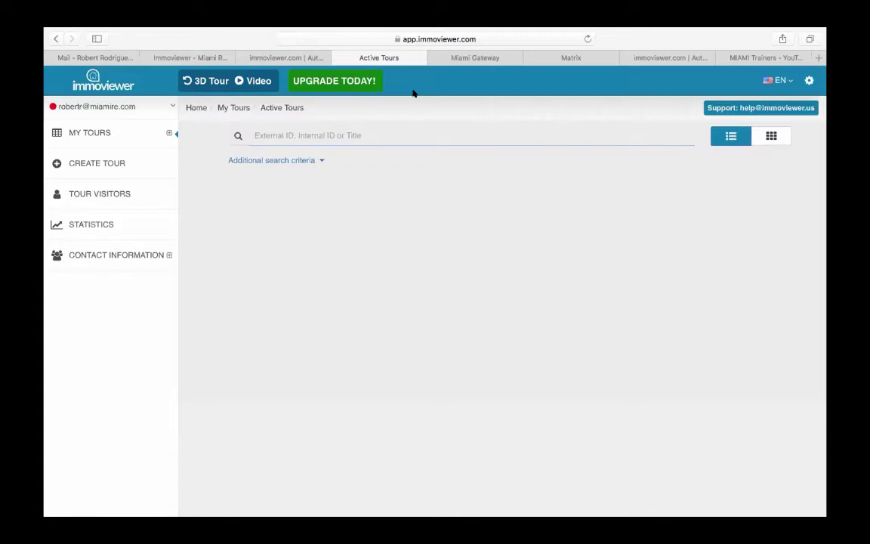
left_click(808, 81)
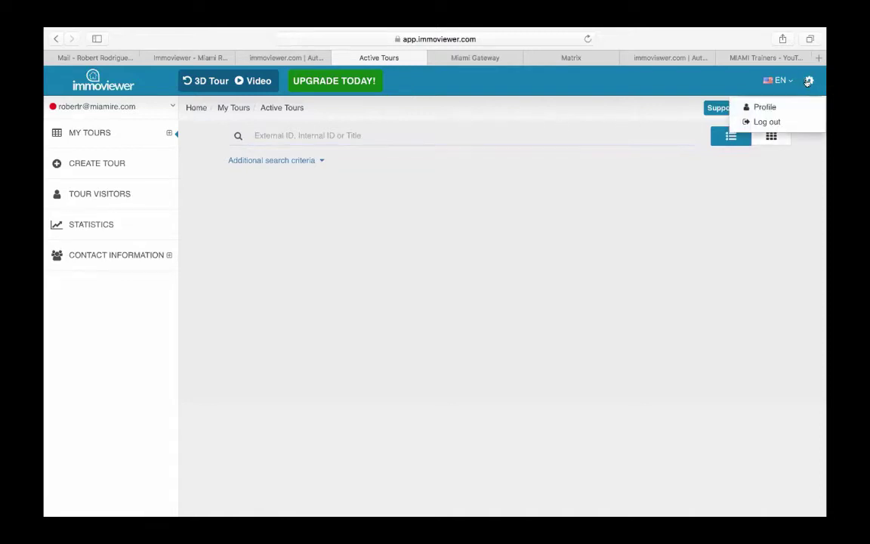
left_click(765, 107)
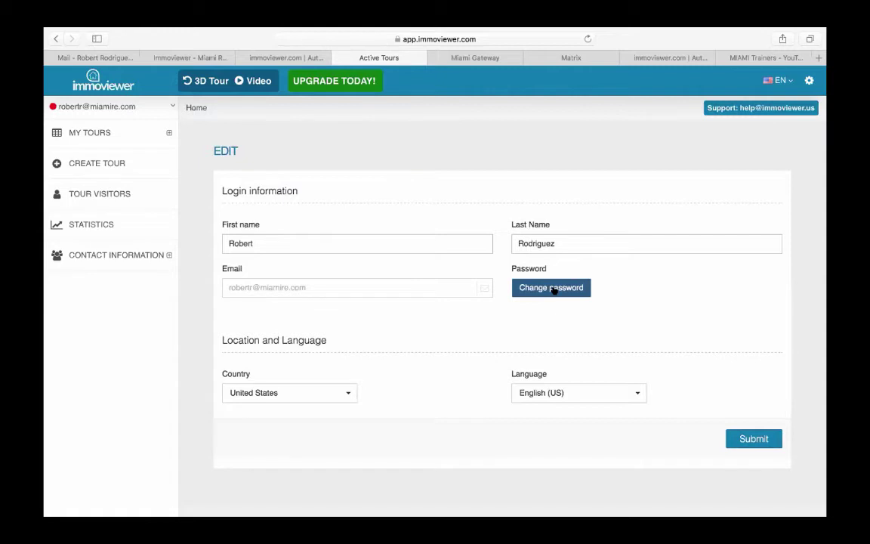
- Return to My Tours › Active Tours via the logo and switch the toggle to Video
left_click(91, 80)
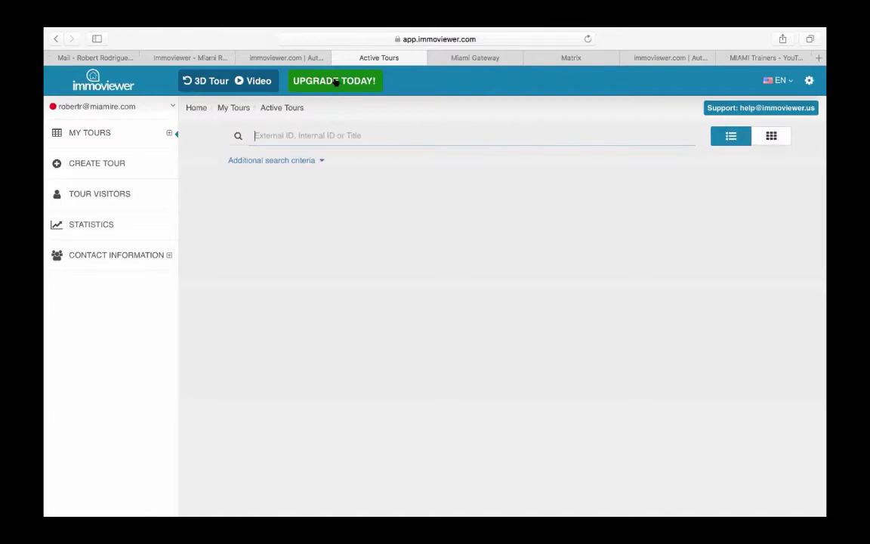
left_click(257, 84)
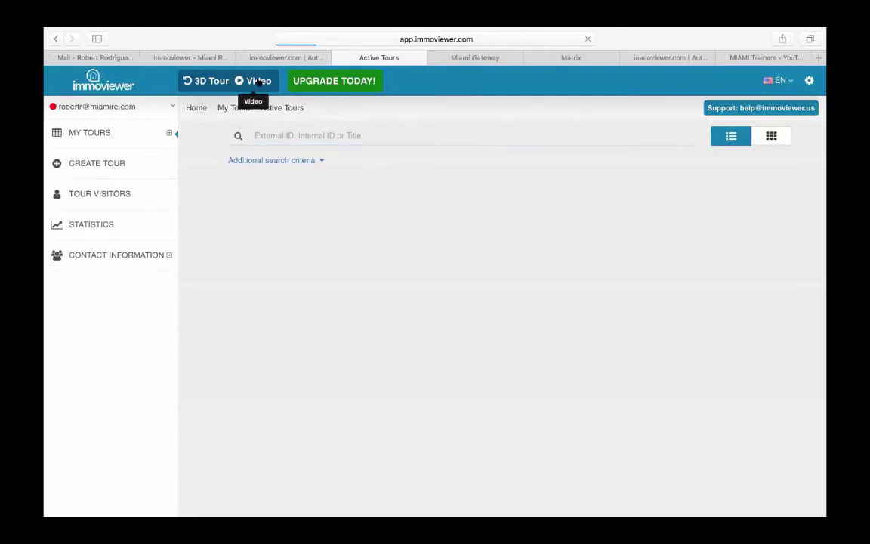
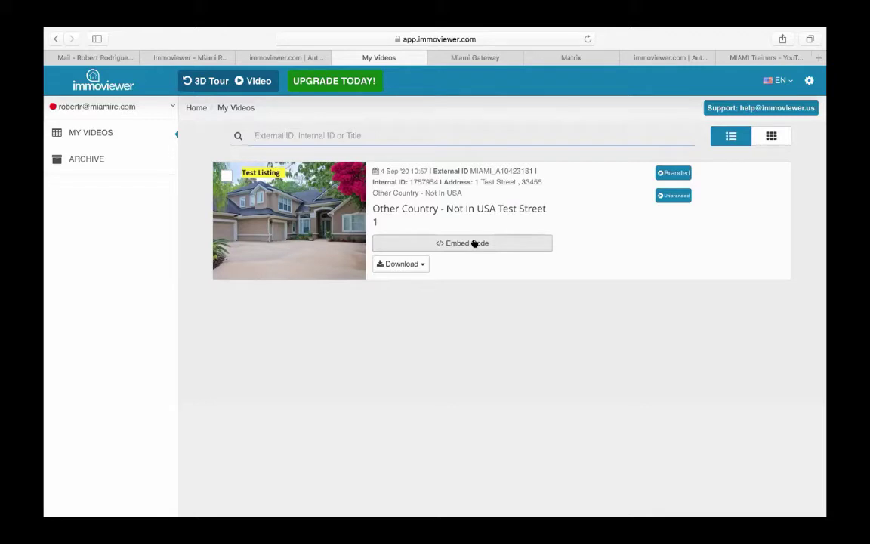
- Check the listing video's embed code, download options and preview player
mouse_move(306, 240)
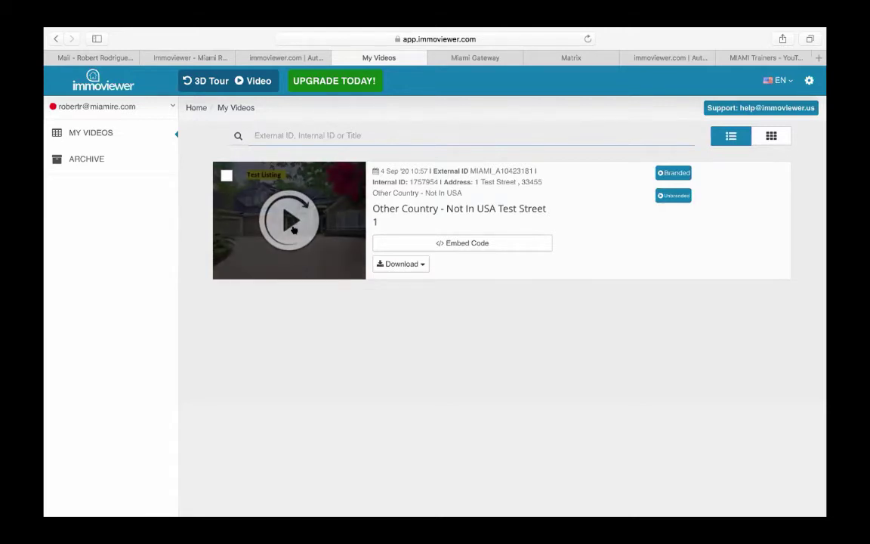
left_click(456, 243)
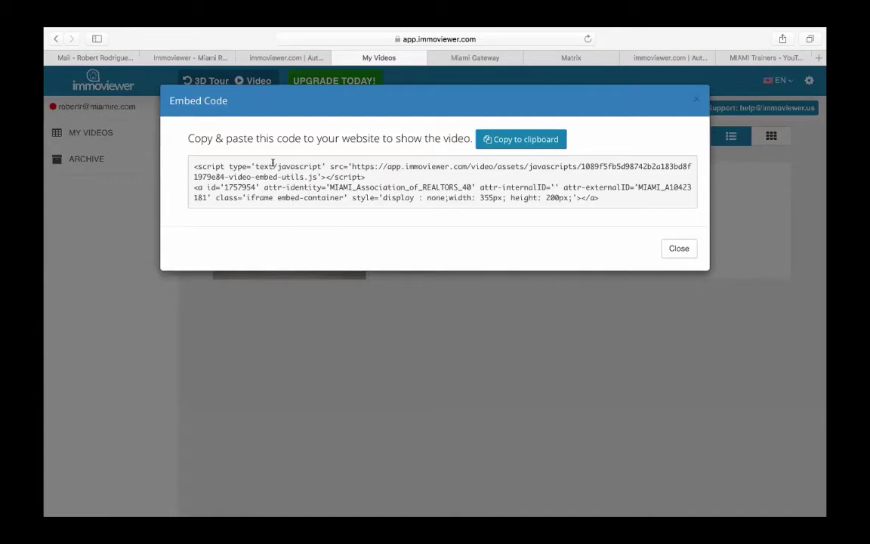
left_click(283, 183)
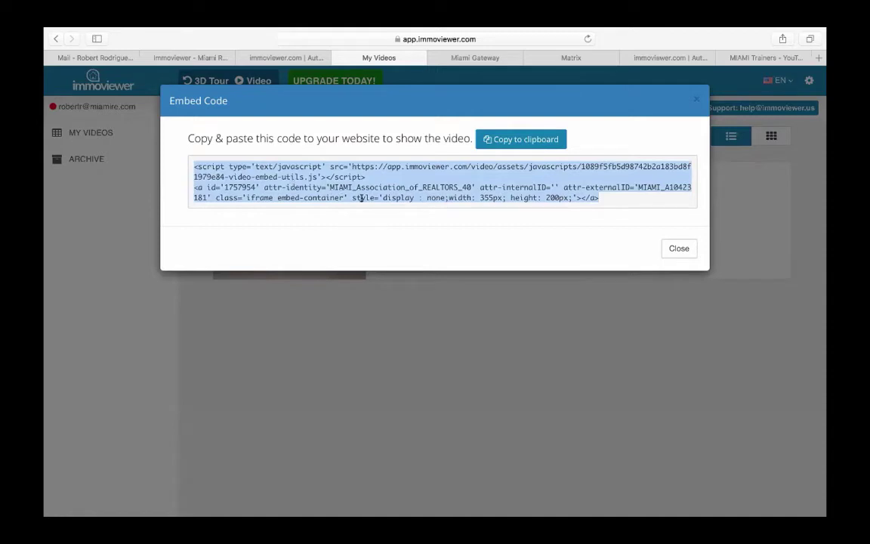
left_click(679, 249)
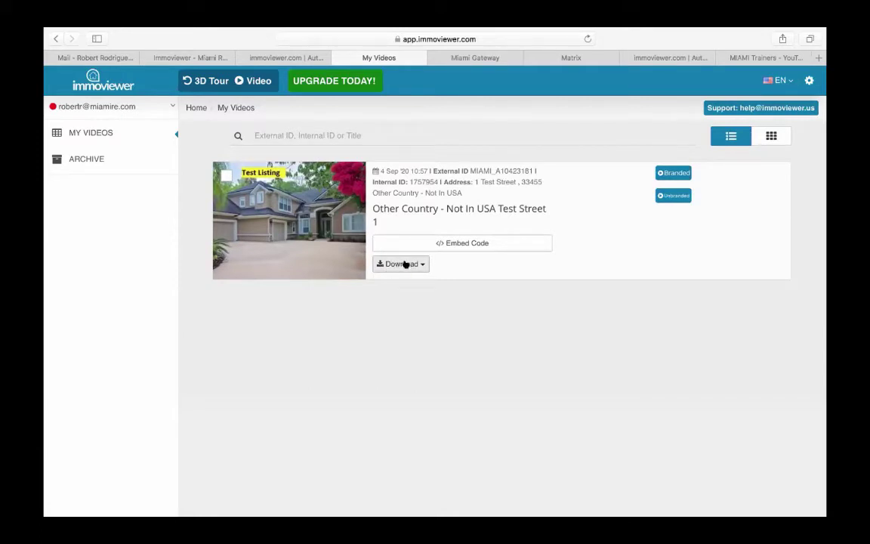
left_click(418, 263)
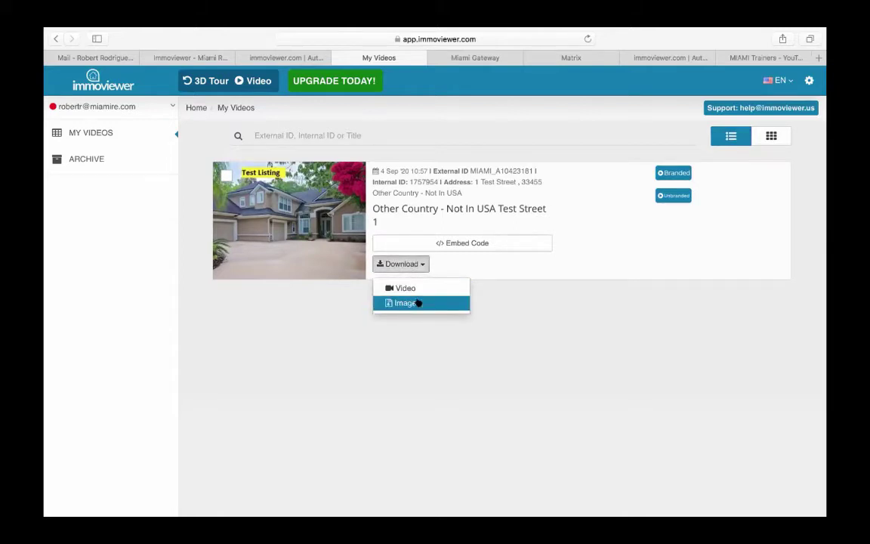
left_click(593, 338)
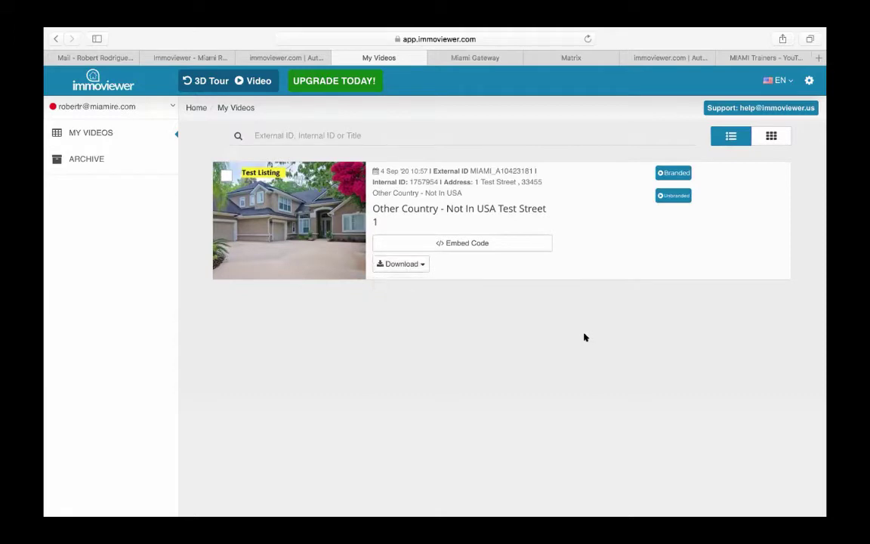
left_click(278, 217)
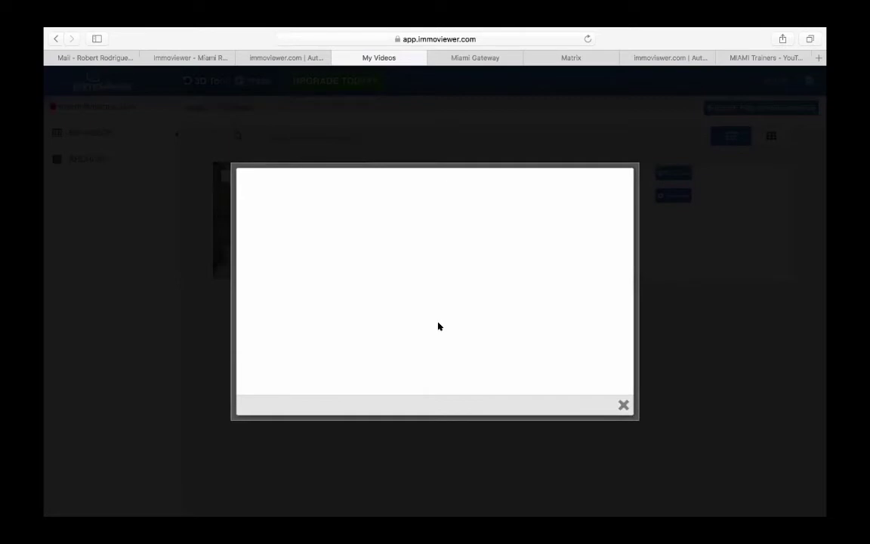
left_click(622, 406)
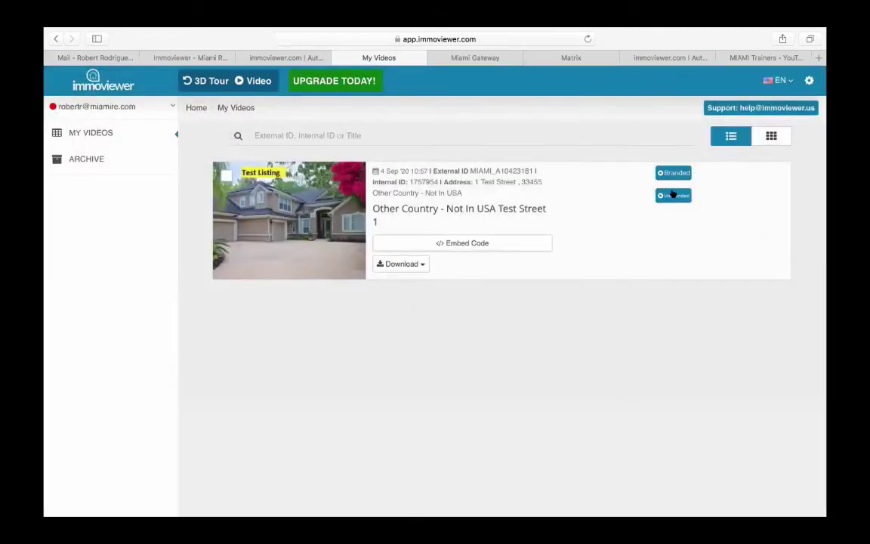
- Open the unbranded listing page and browse its video and photo gallery
left_click(672, 195)
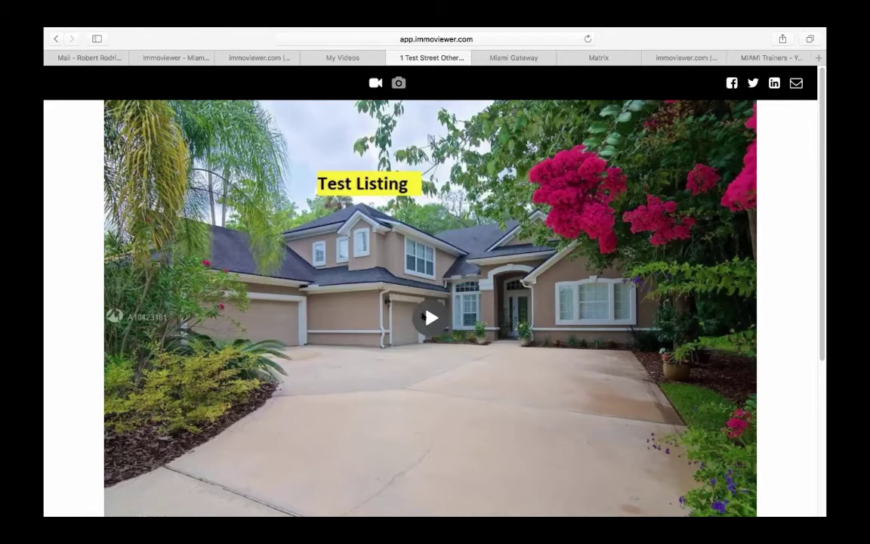
left_click(420, 317)
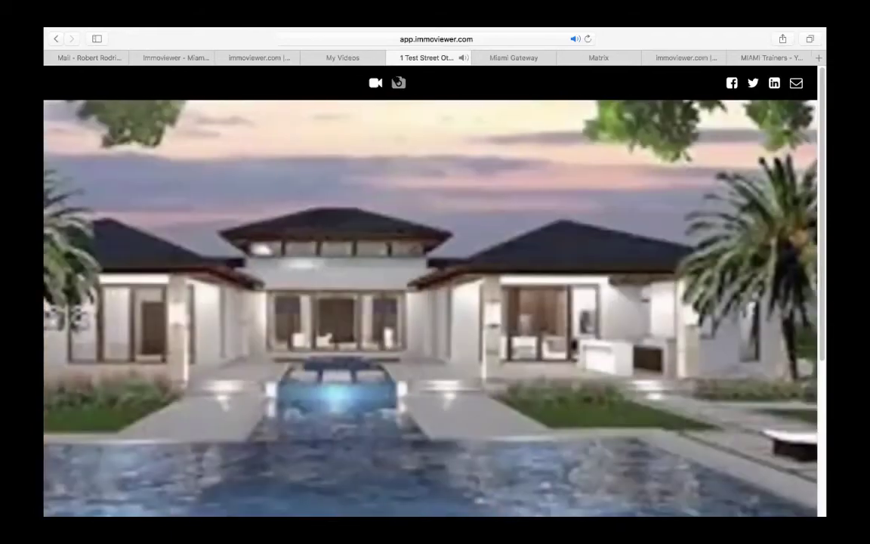
left_click(399, 83)
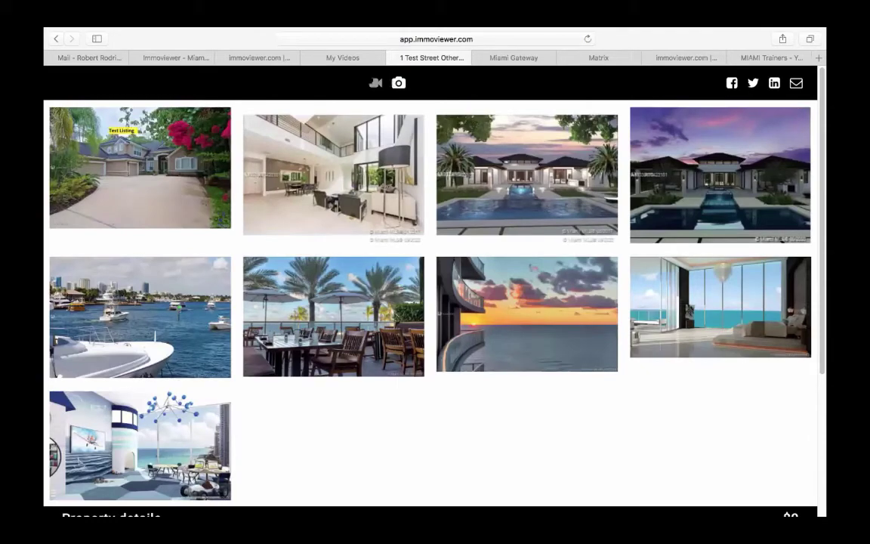
left_click(376, 82)
left_click(398, 82)
scroll(657, 270, "down", 5)
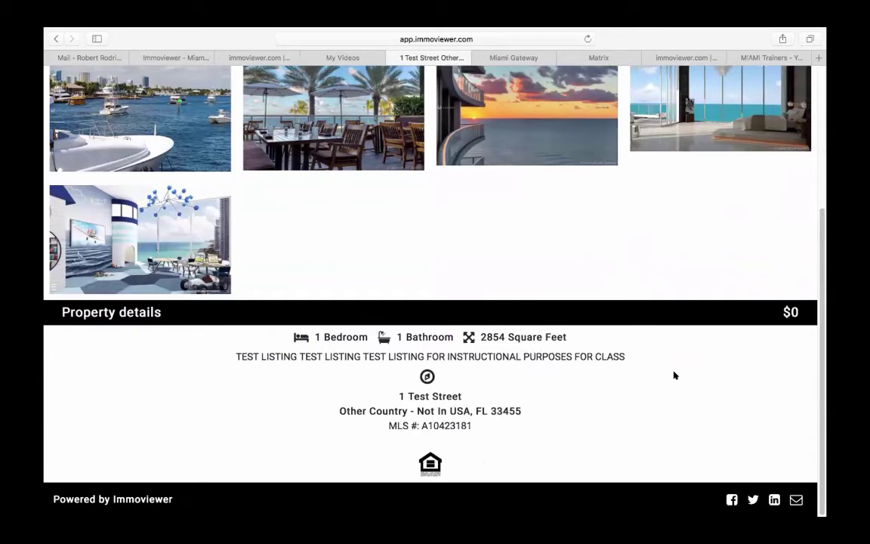
scroll(668, 375, "up", 5)
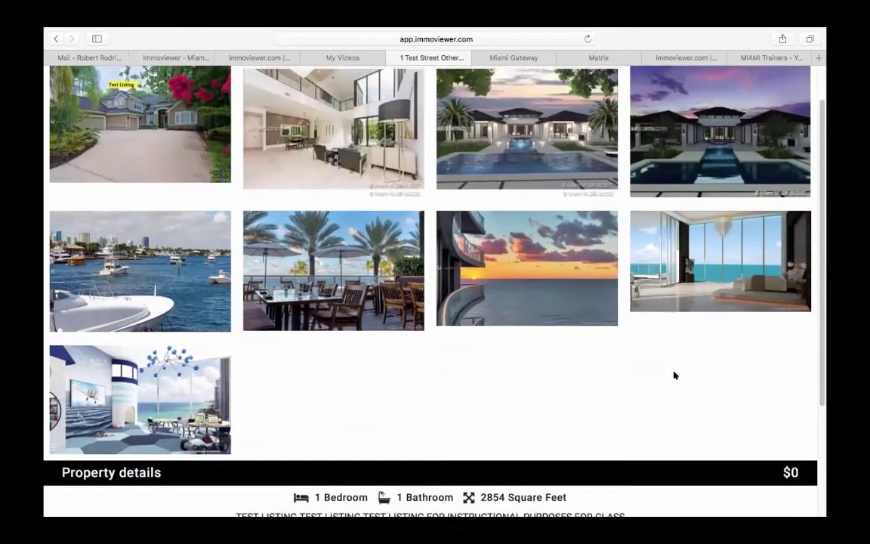
scroll(674, 375, "up", 2)
left_click(375, 82)
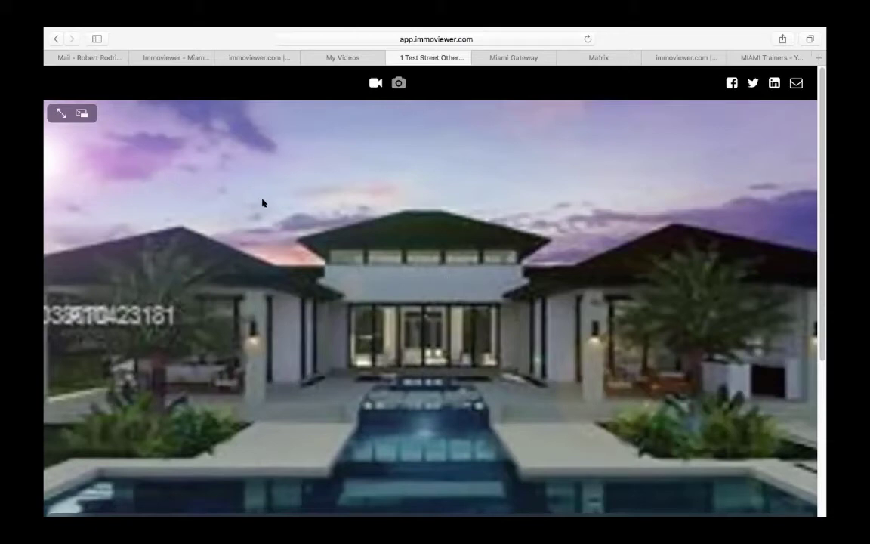
- Return to My Videos and switch to the 3D Tours Active Tours page
left_click(391, 57)
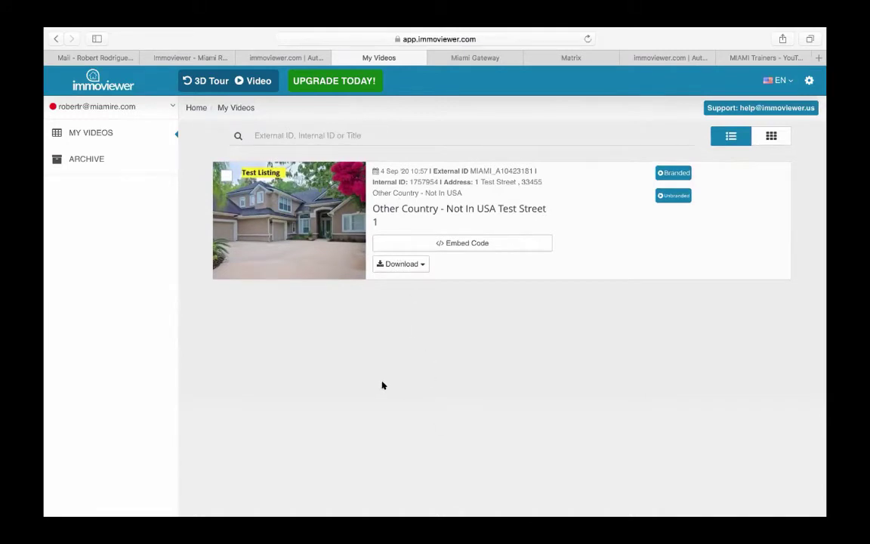
mouse_move(296, 214)
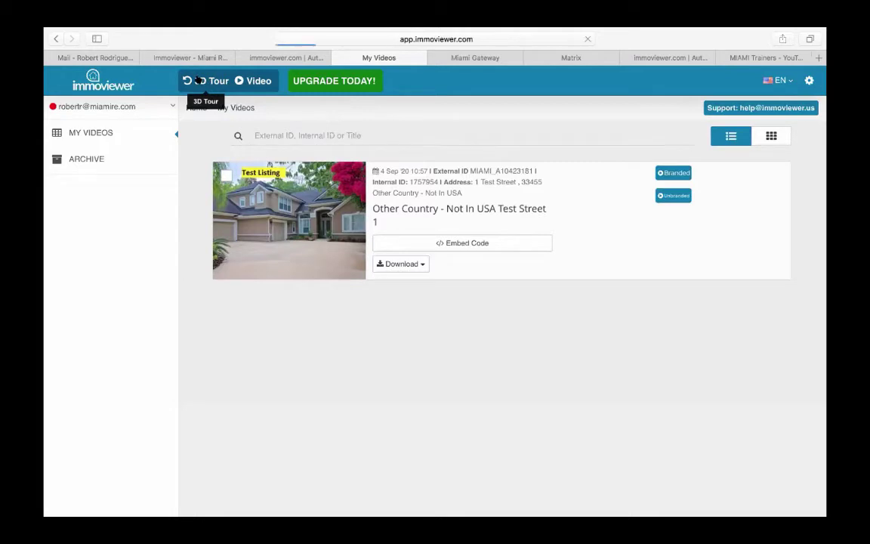
left_click(211, 81)
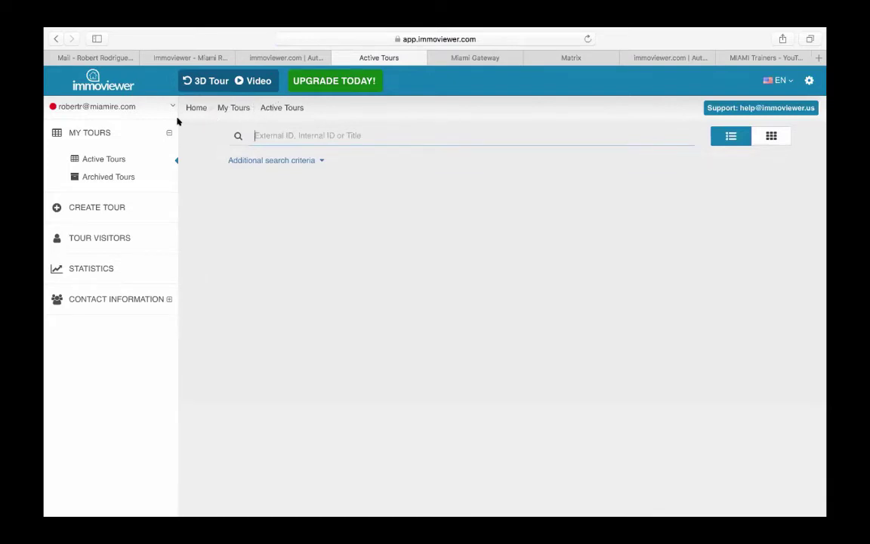
- Browse the Archived and Active Tours lists, then open the Create Tour form
left_click(93, 132)
left_click(95, 135)
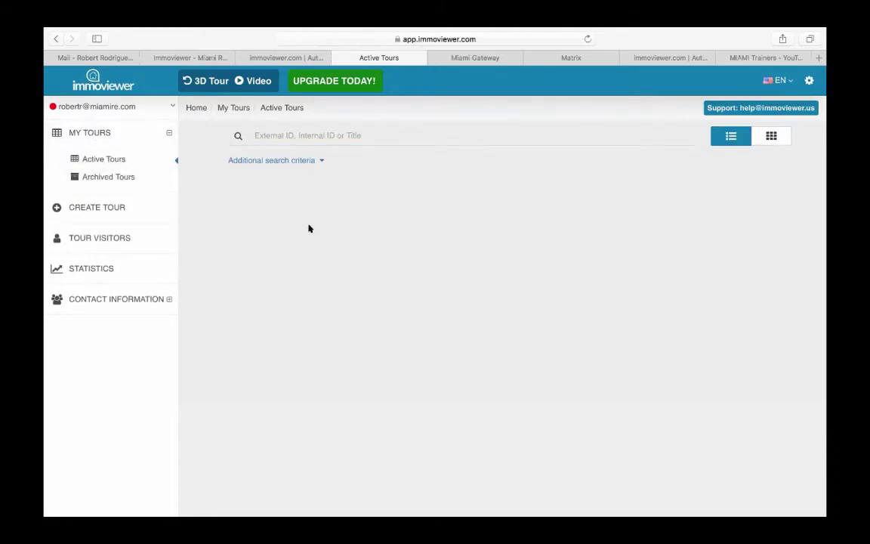
left_click(110, 176)
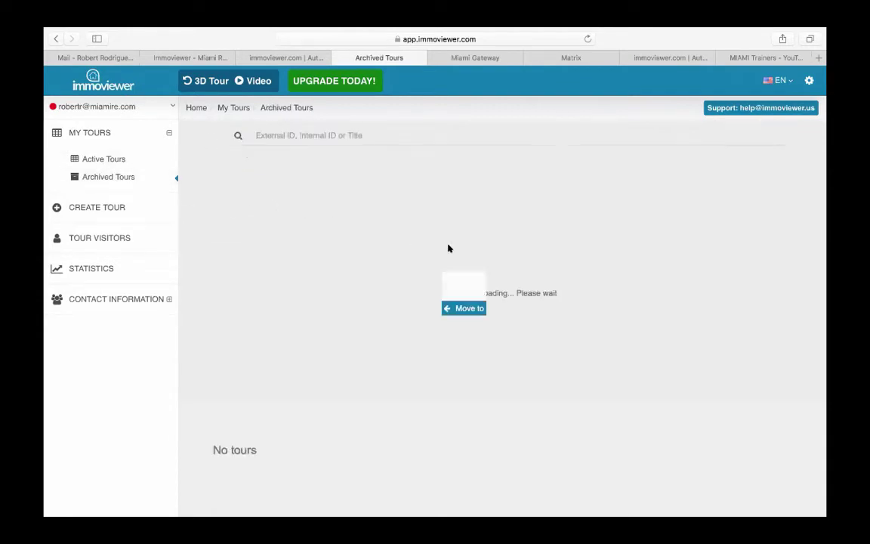
scroll(448, 248, "down", 5)
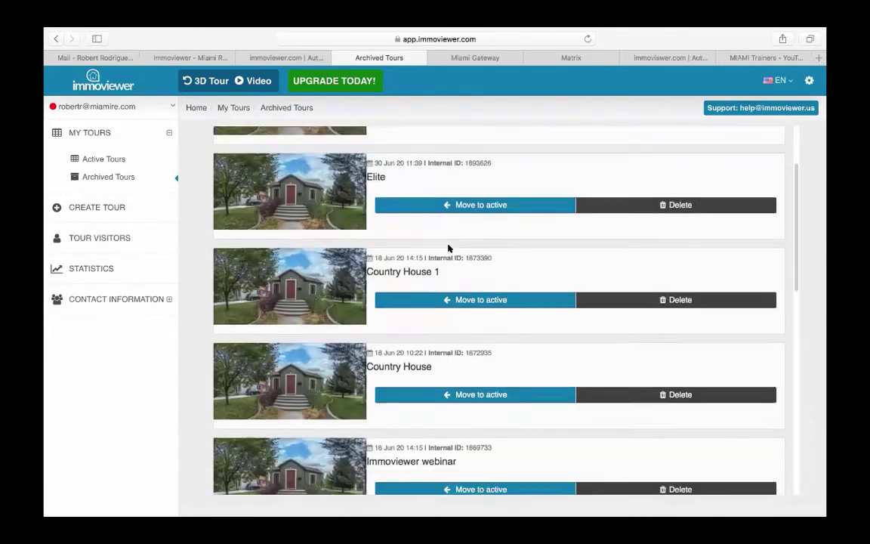
scroll(447, 245, "up", 5)
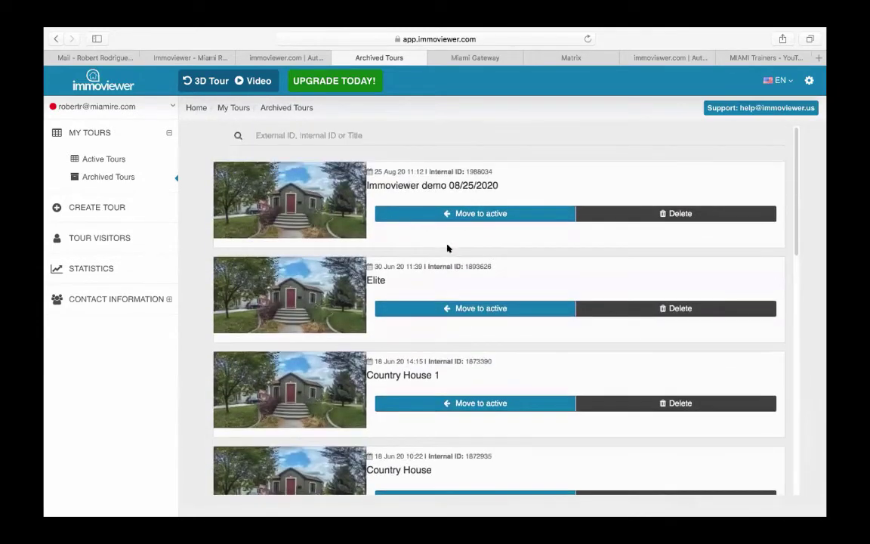
left_click(114, 160)
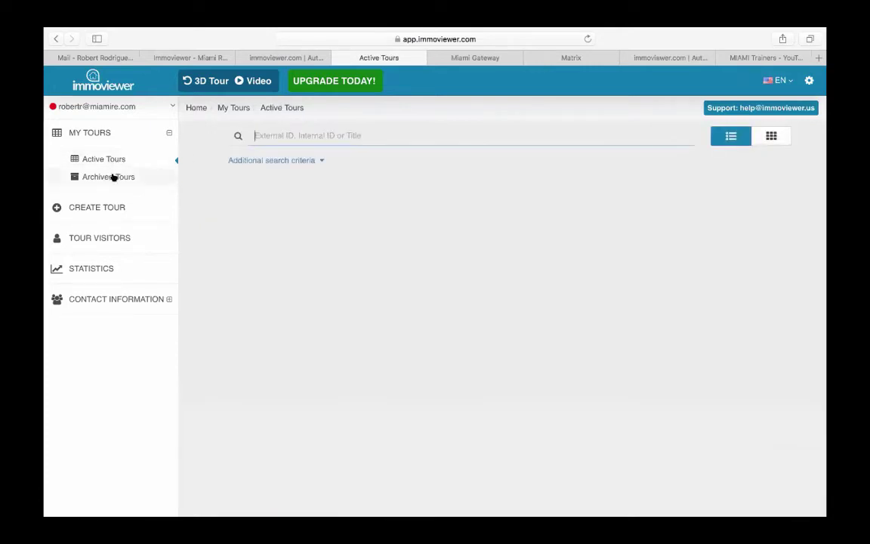
left_click(113, 176)
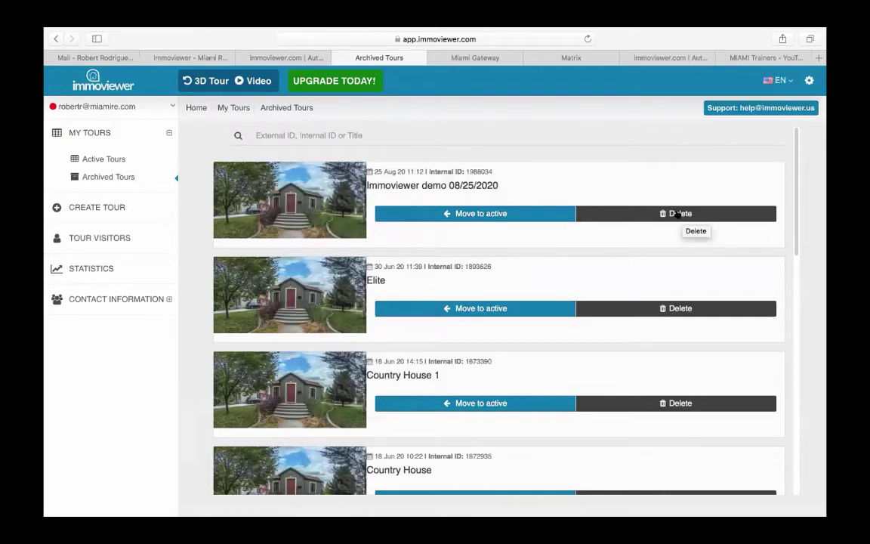
left_click(91, 205)
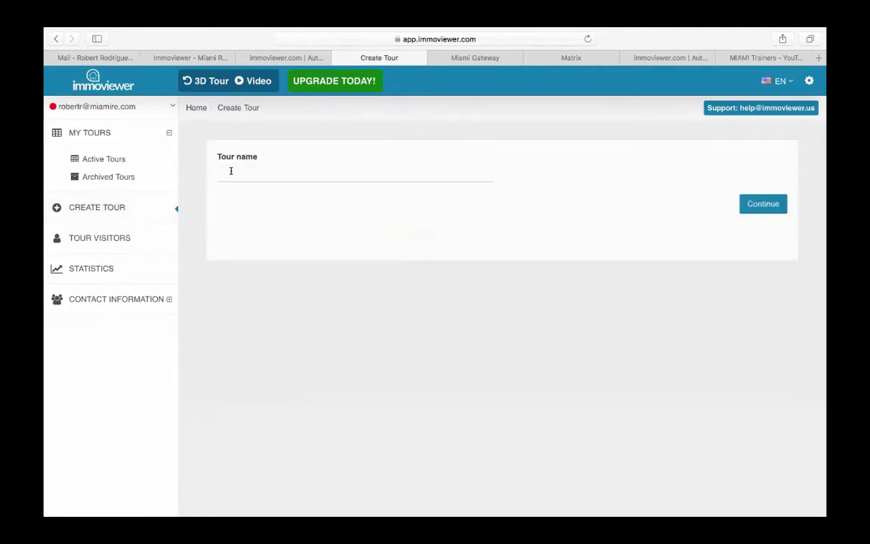
- Name the new tour 'Virtual Presentation of My Listing' and continue to floor setup
left_click(232, 171)
type("Virtu")
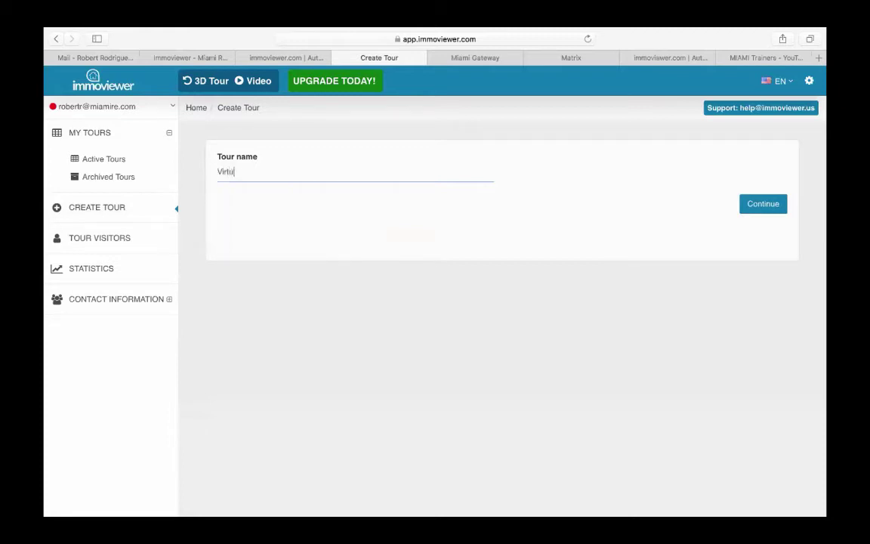
type("al Presentato")
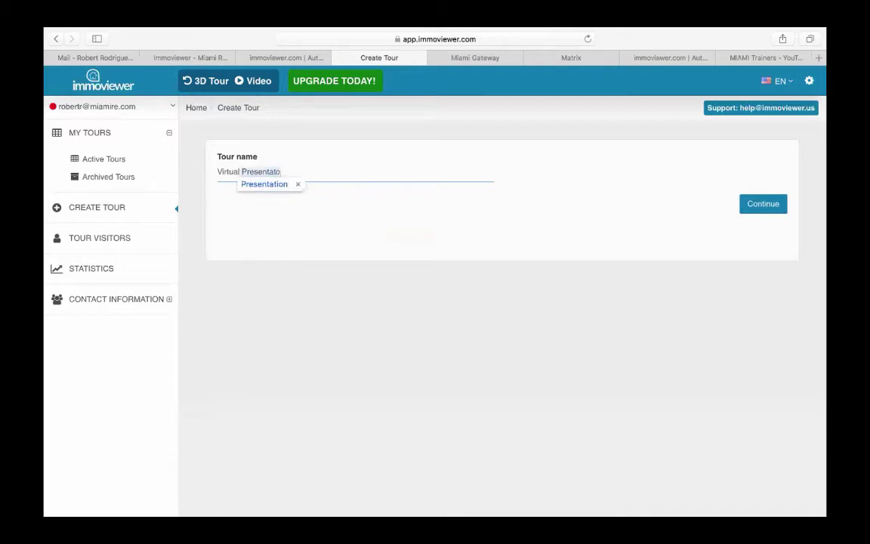
key("BackSpace")
type("ion of")
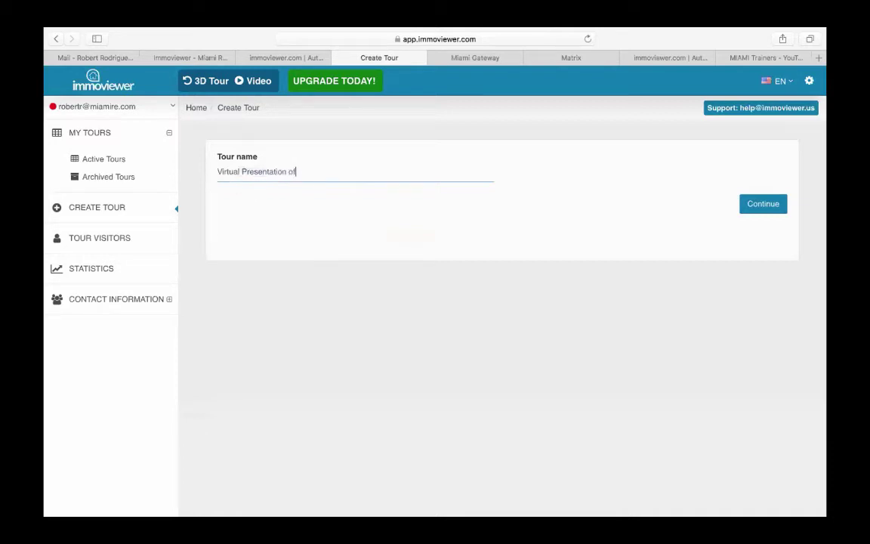
type(" My Listing")
left_click(751, 210)
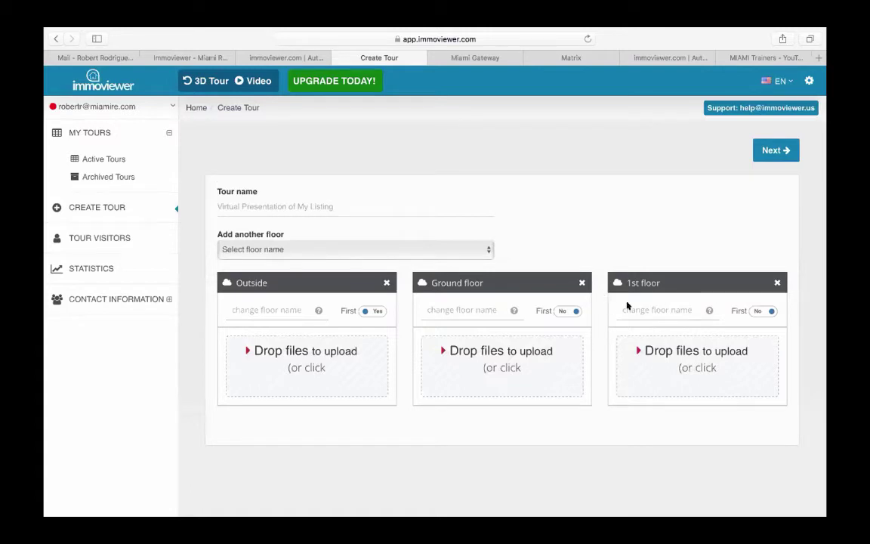
- Delete the Ground floor and upload outside.JPG from Miami_360 to the Outside floor
left_click(581, 281)
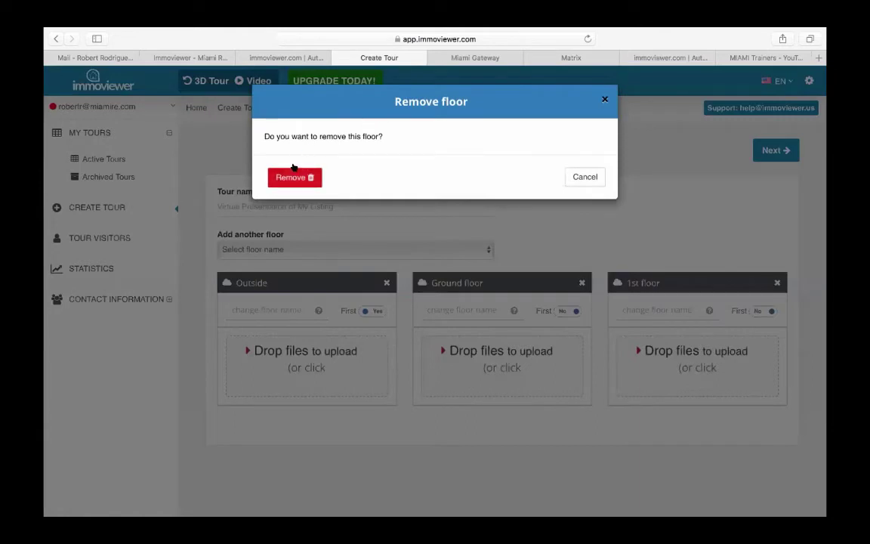
left_click(293, 169)
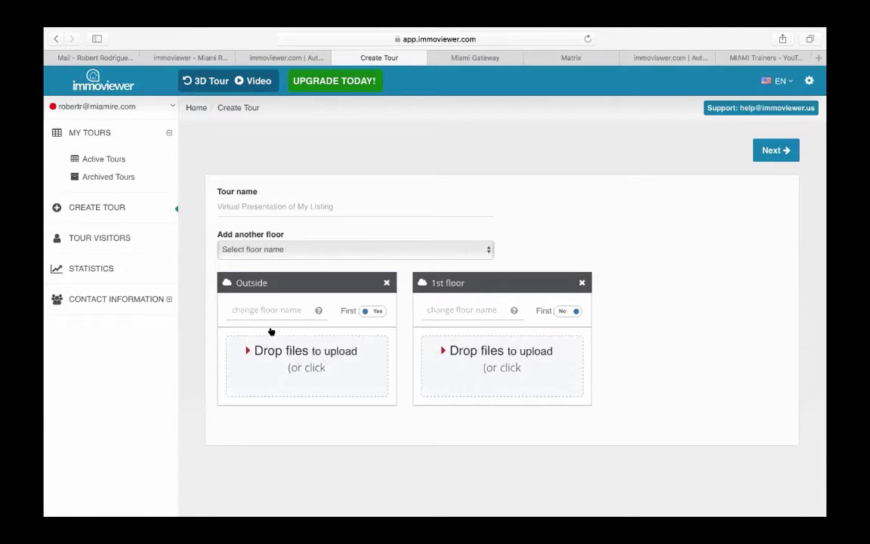
left_click(307, 367)
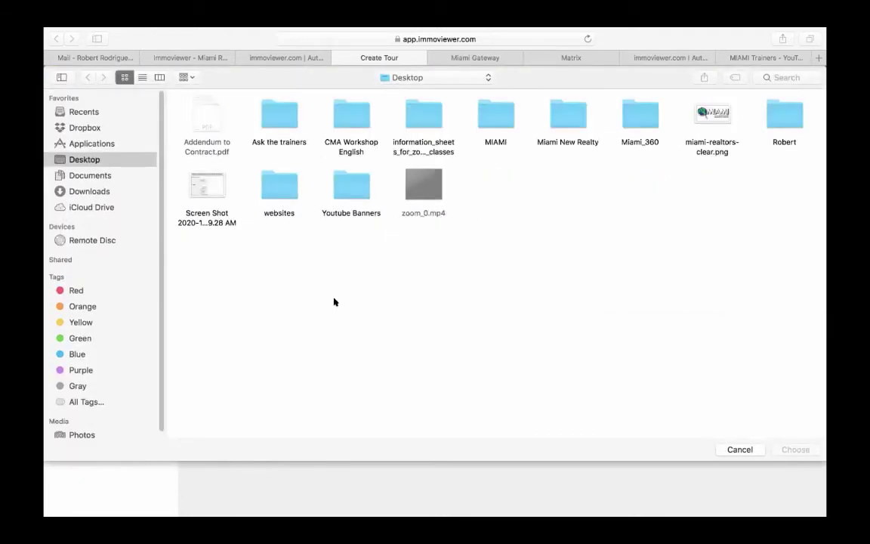
double_click(626, 121)
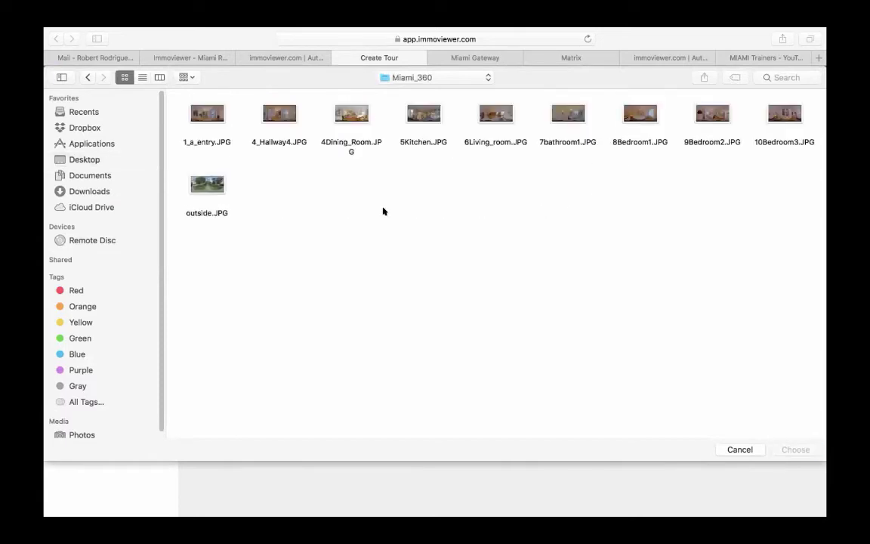
double_click(207, 182)
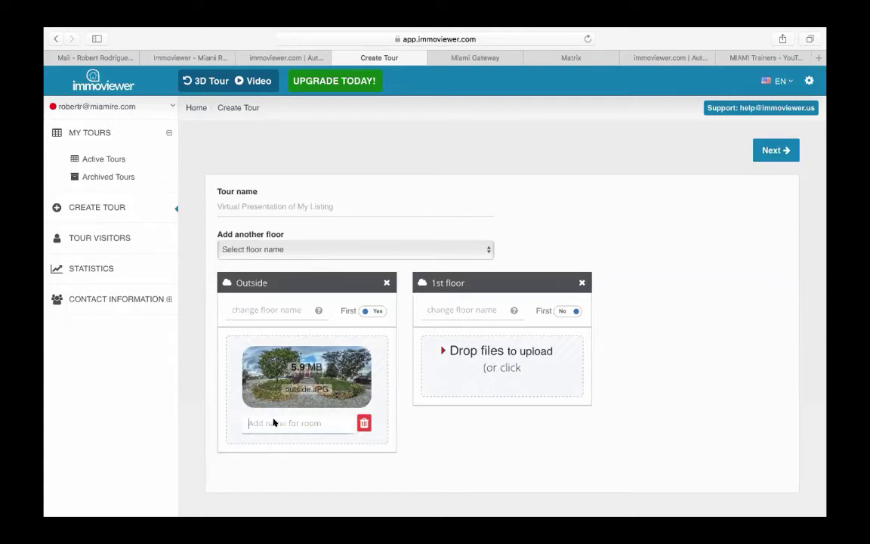
- Name the outside panorama 'Exterior Front' and bring up the 1st-floor image picker
type("Exterior Front")
left_click(486, 455)
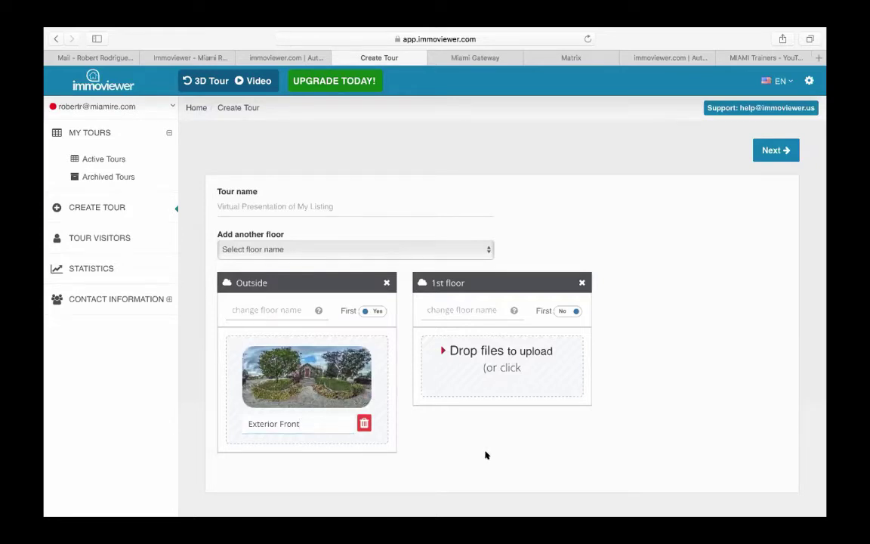
left_click(483, 352)
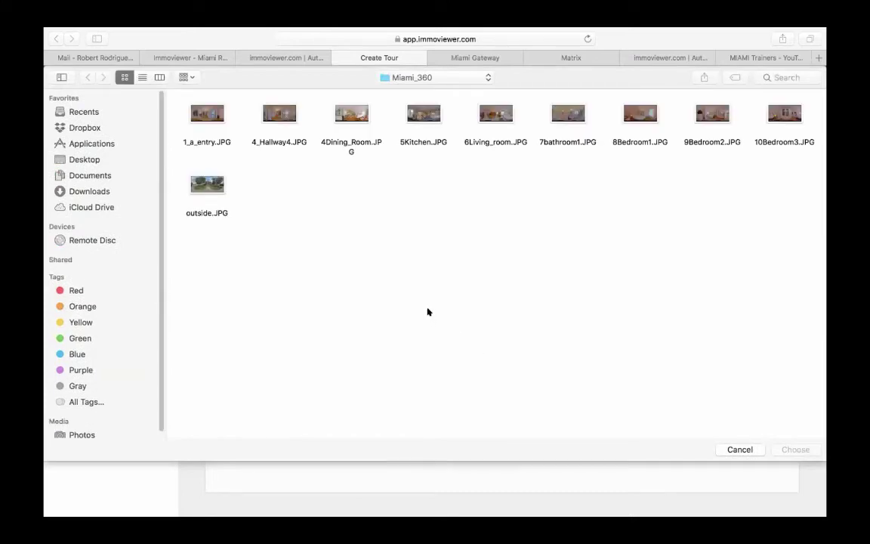
- Upload 1_a_entry.JPG to the 1st floor and clear the 'Entry Way' text mistyped as floor name
double_click(205, 113)
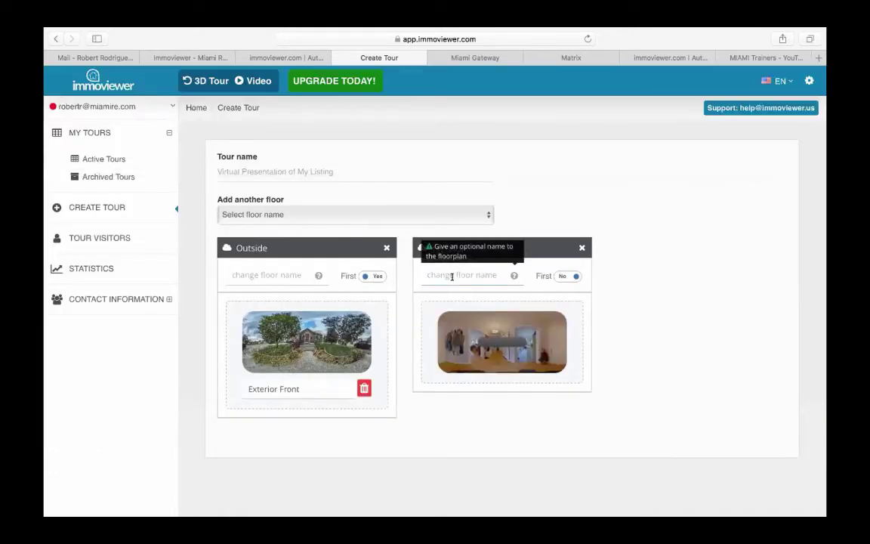
type("Entry Way")
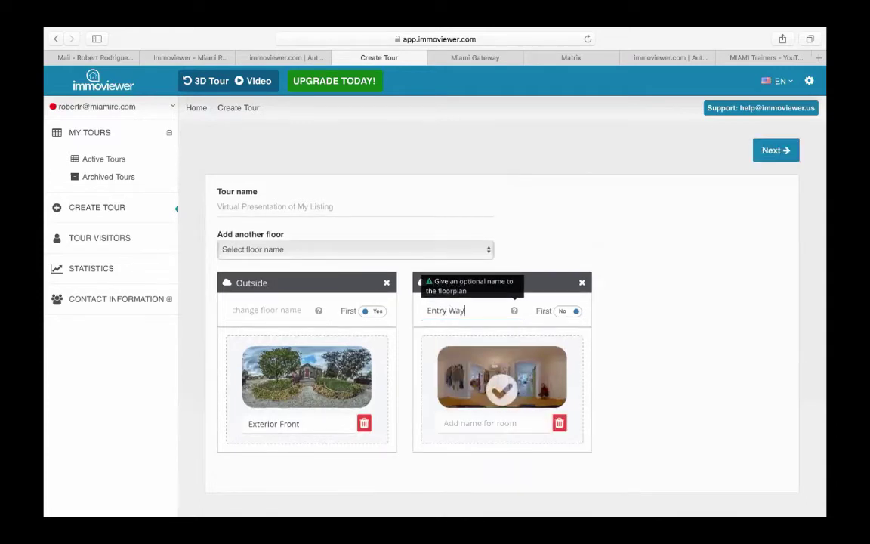
triple_click(463, 310)
key("BackSpace")
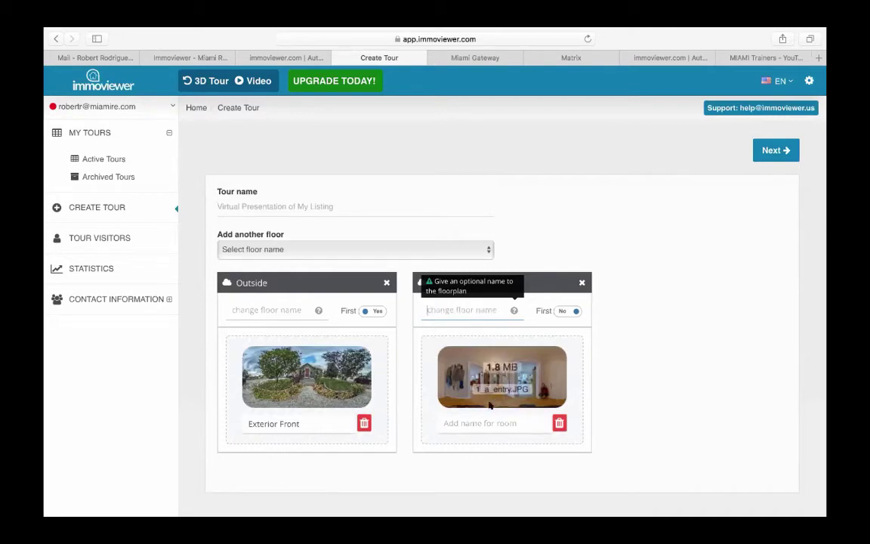
left_click(488, 423)
- Enter 'Entry Way' as the 1st-floor room name, then prompt removal of the 1st floor
type("E")
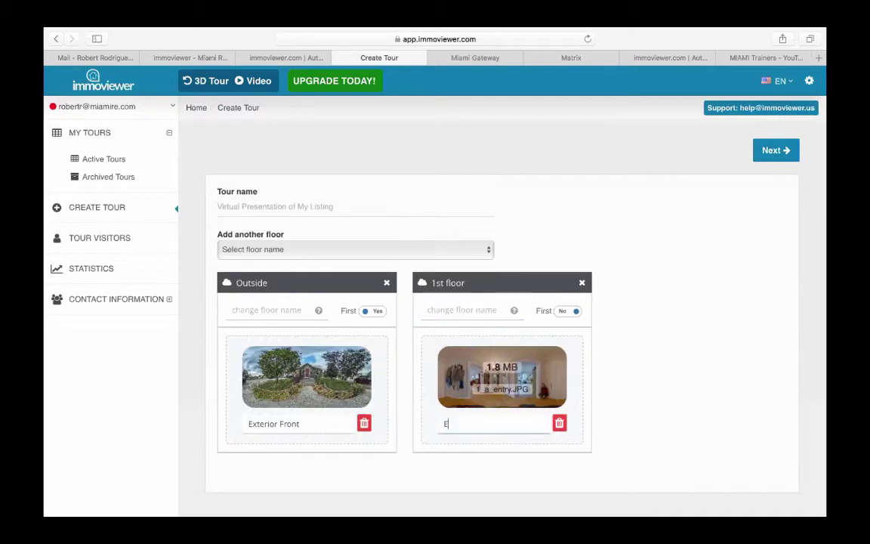
type("ntry Way")
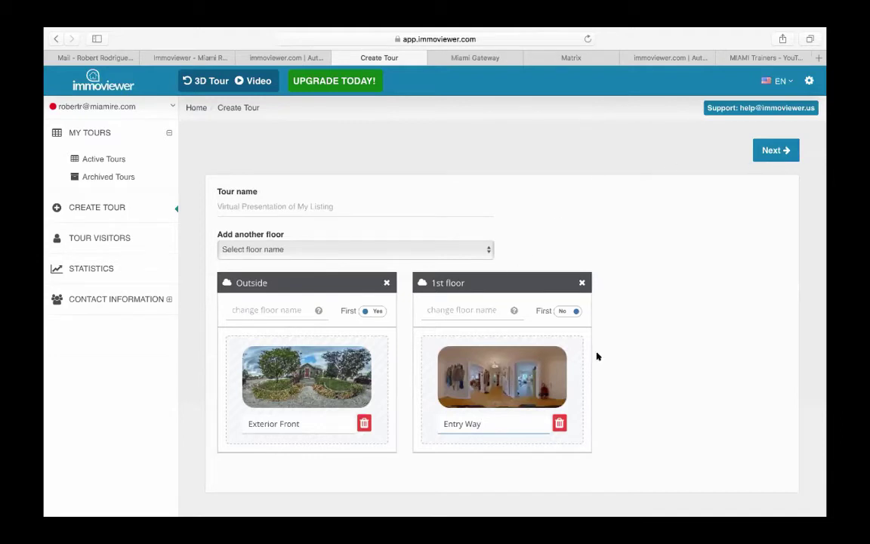
left_click(580, 283)
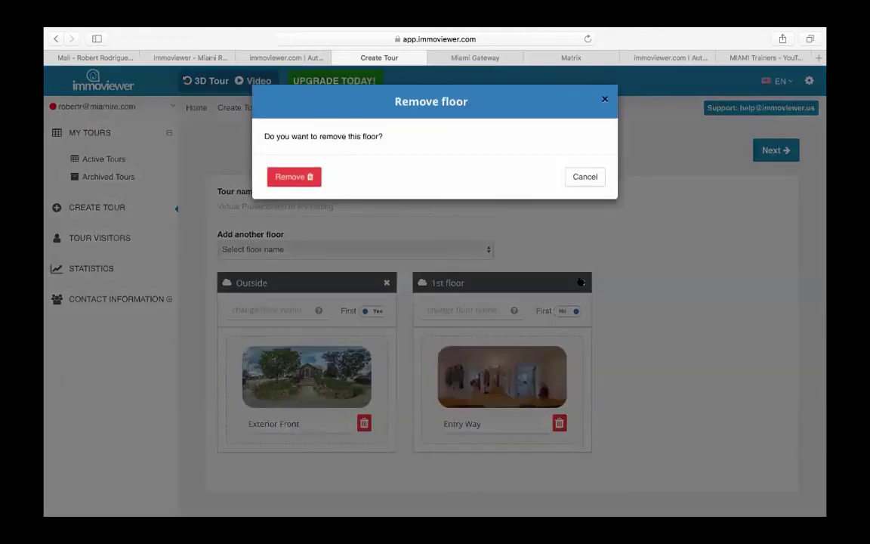
- Cancel the 1st-floor removal and proceed to the tour editor preview
left_click(596, 180)
left_click(774, 151)
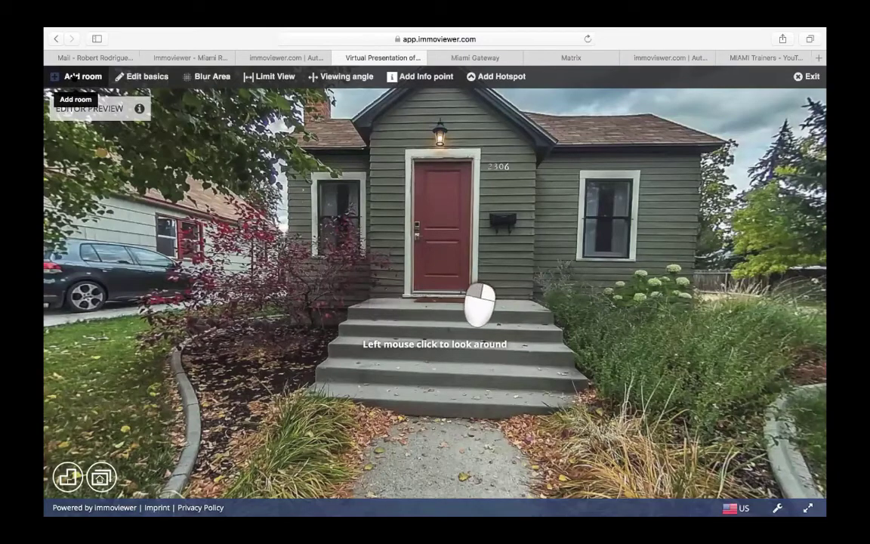
- Dismiss the Add room form, open the rooms list and choose the 1st floor
left_click(75, 77)
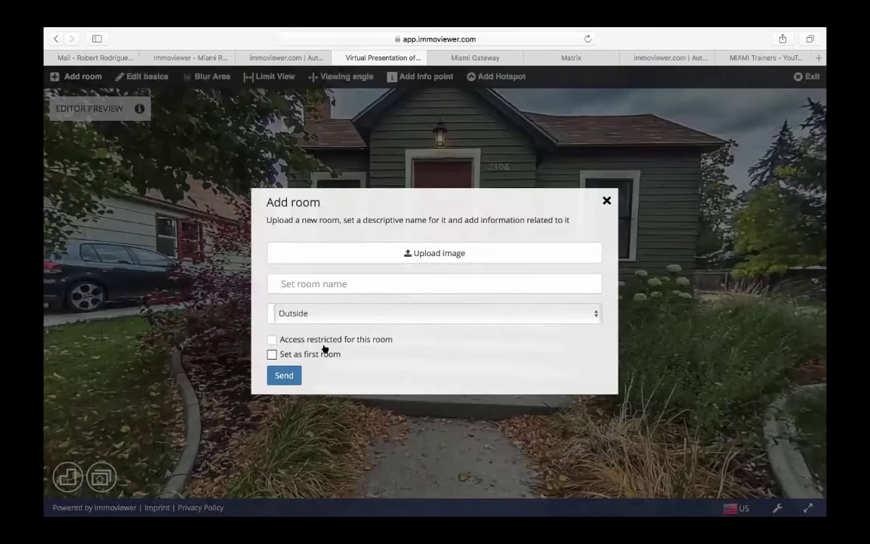
left_click(605, 200)
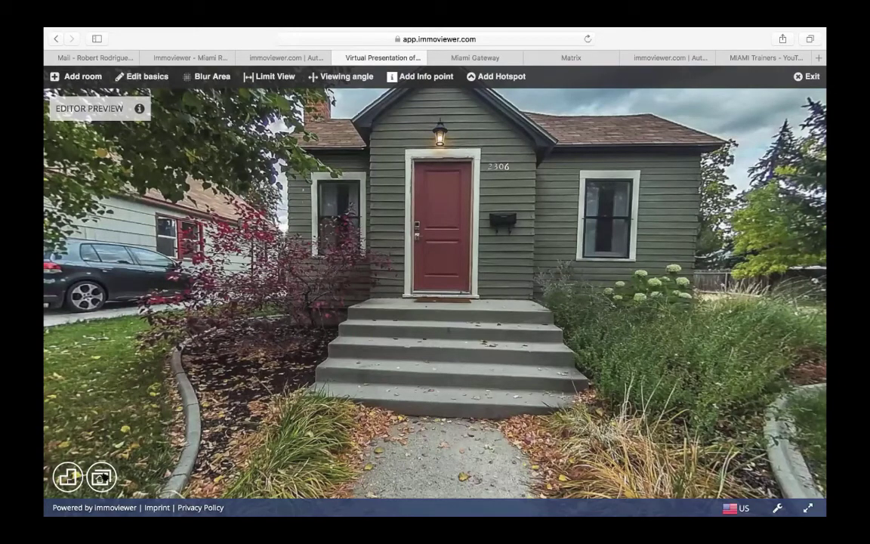
left_click(100, 477)
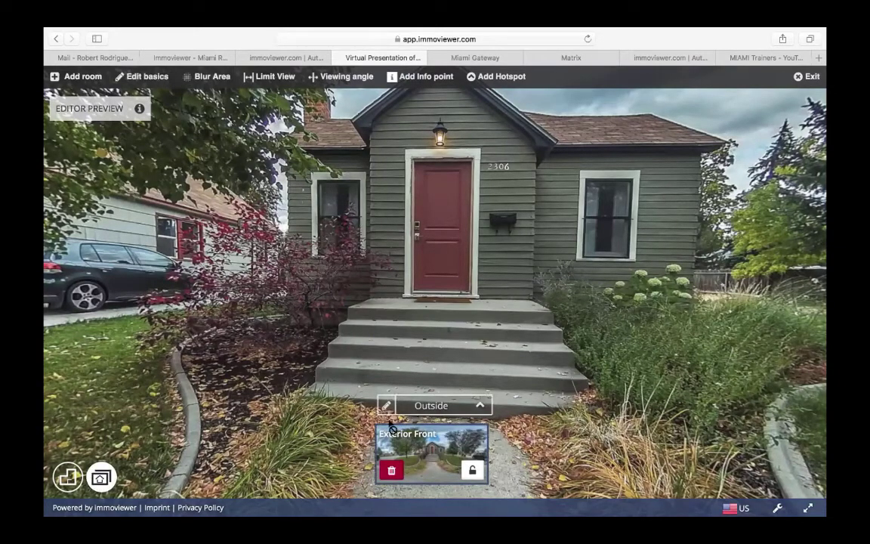
left_click(476, 407)
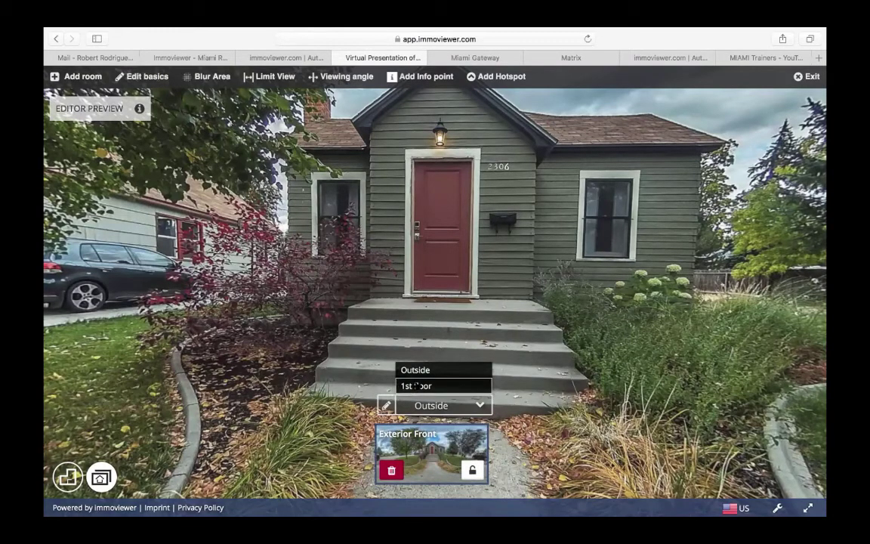
left_click(417, 385)
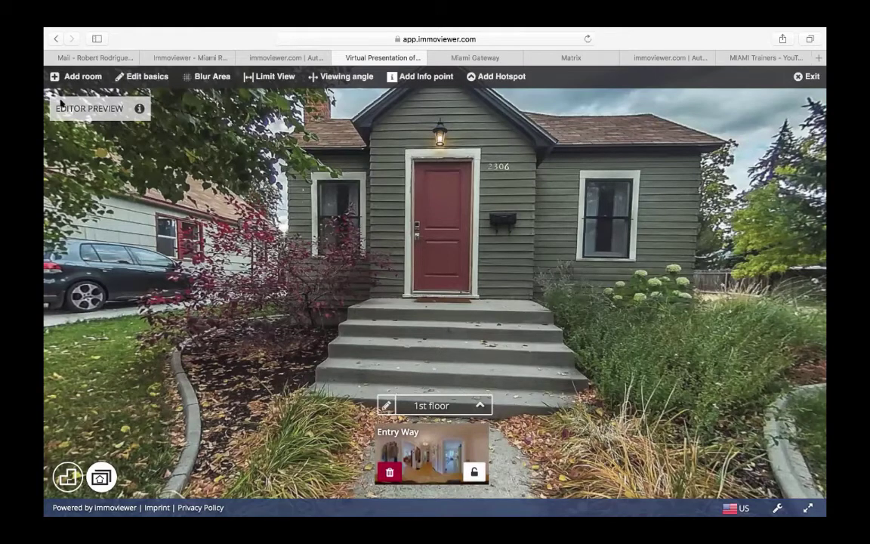
- Add a 'Living Room' from 6Living_room.JPG to the 1st floor, then start another room
left_click(81, 77)
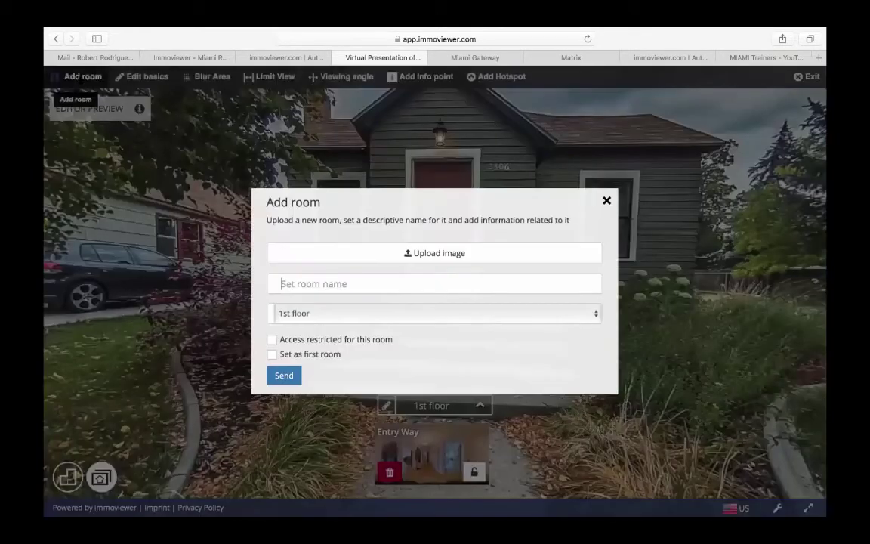
left_click(414, 254)
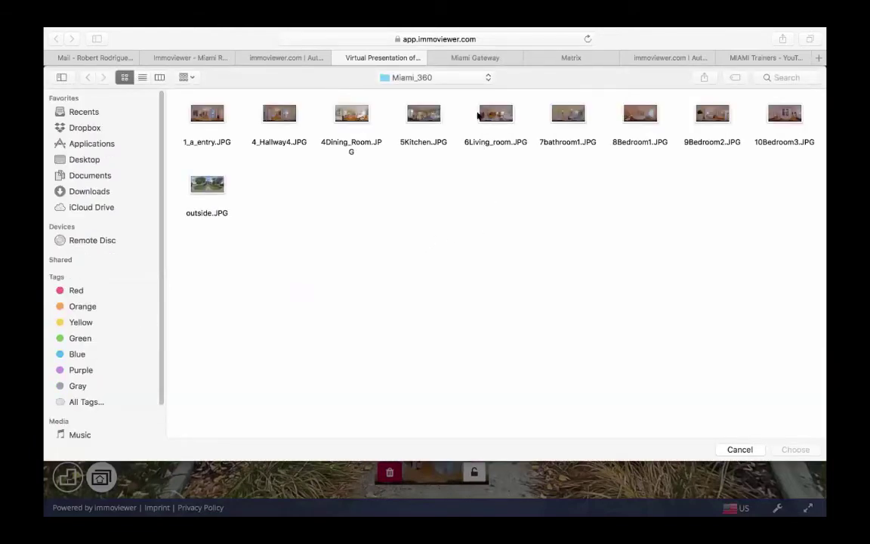
double_click(495, 115)
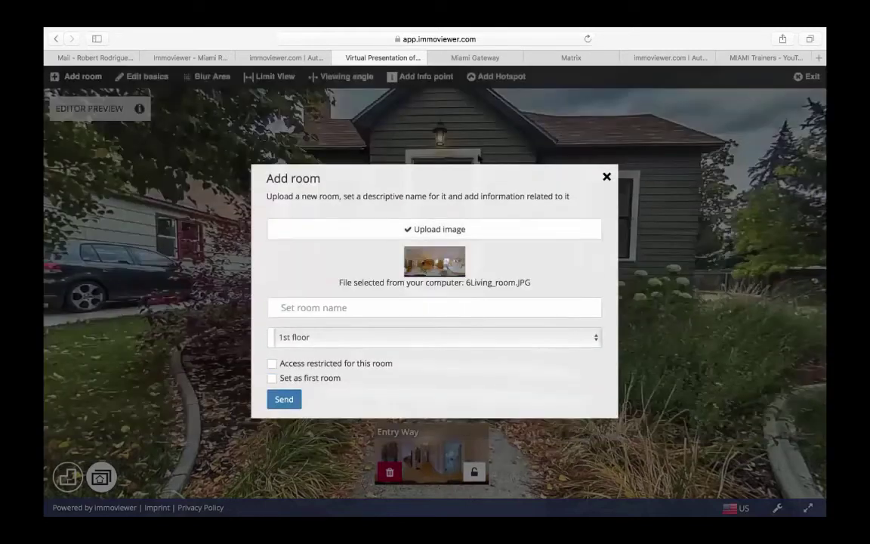
left_click(311, 301)
type("Living Room")
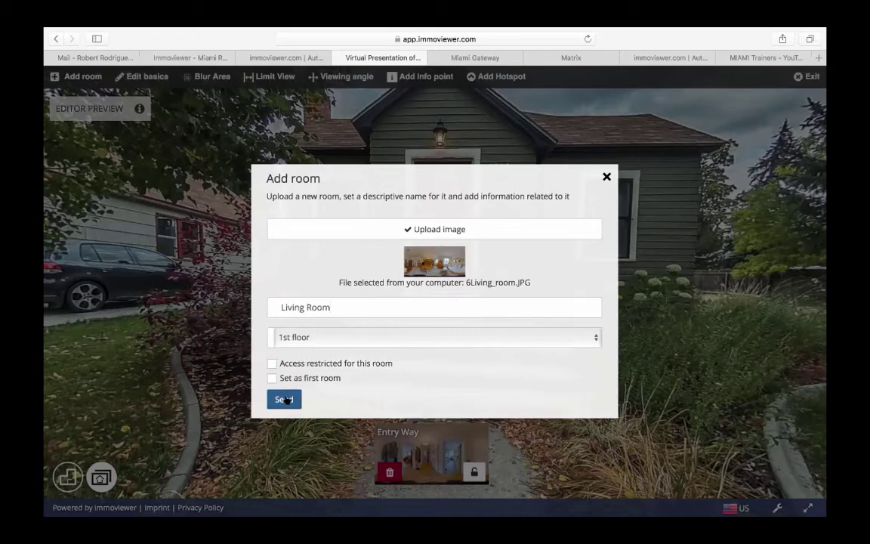
left_click(286, 400)
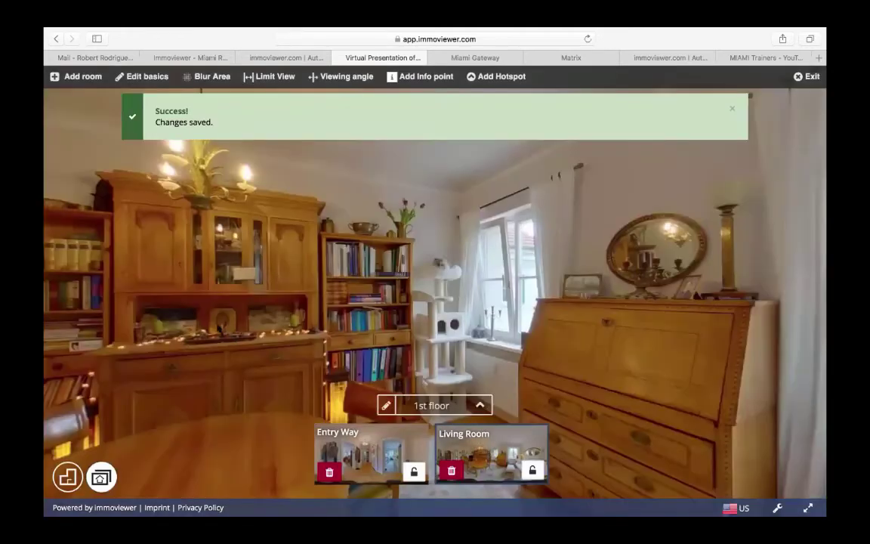
left_click(72, 76)
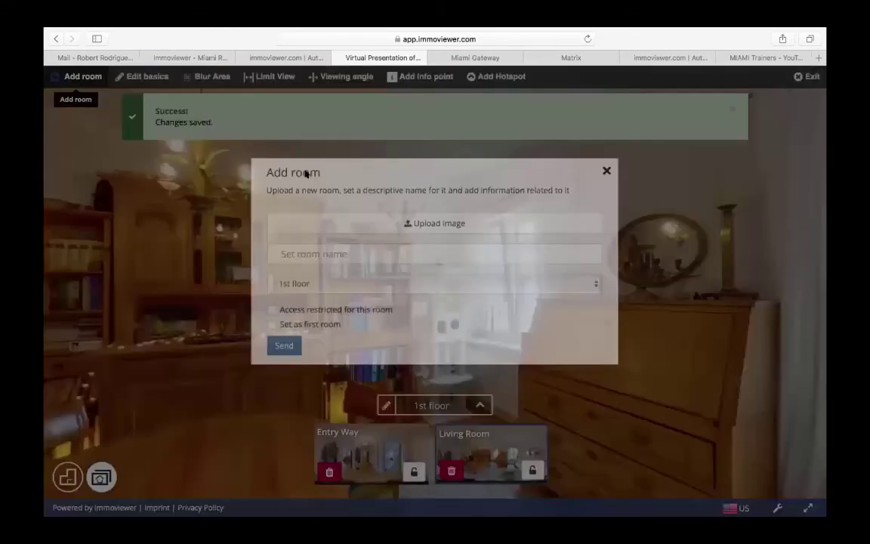
- Upload 5Kitchen.JPG as the new room's panorama, name it 'Kitchen', and send it
left_click(415, 252)
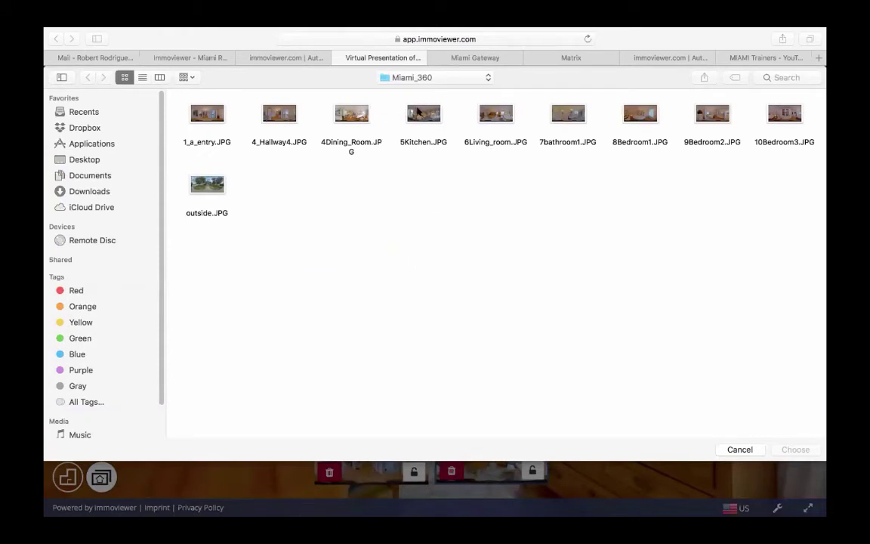
double_click(423, 113)
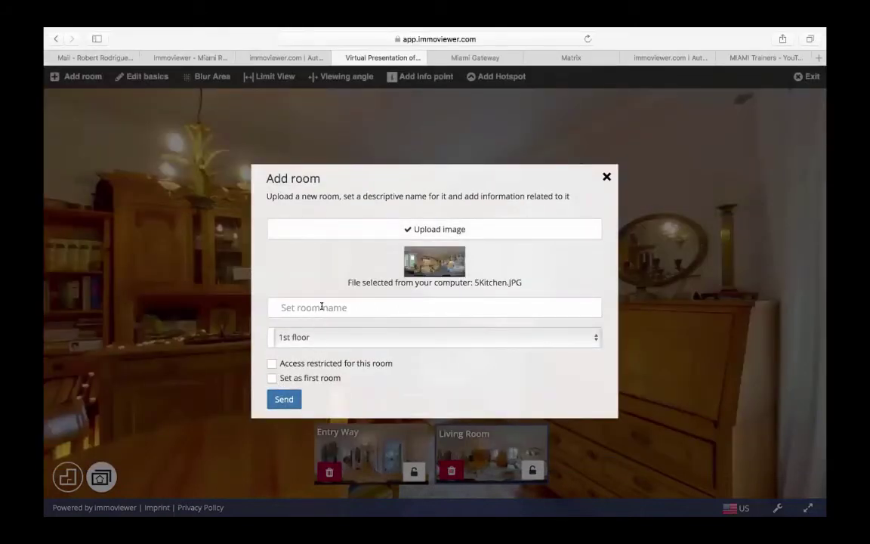
left_click(321, 307)
type("Kitchen")
left_click(281, 399)
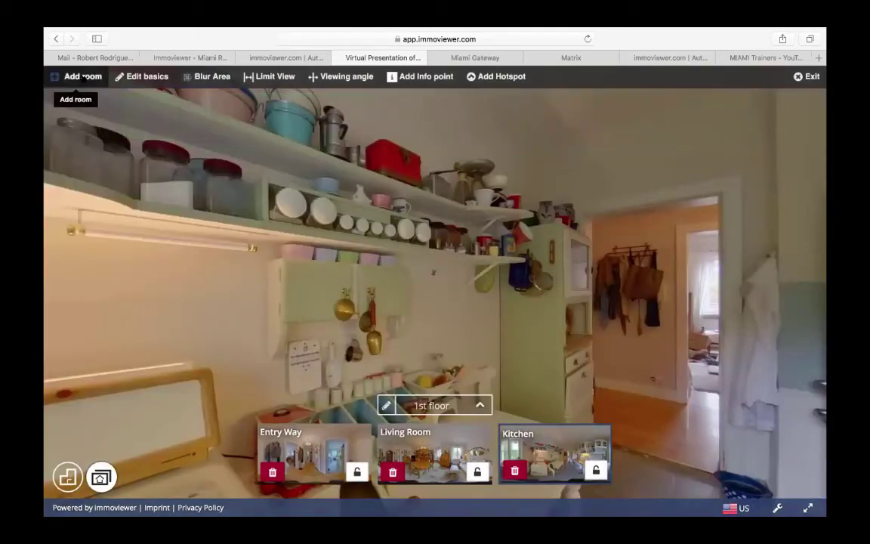
- Add a room from 4Dining_Room.JPG named 'Dining Room' on the 1st floor
left_click(83, 77)
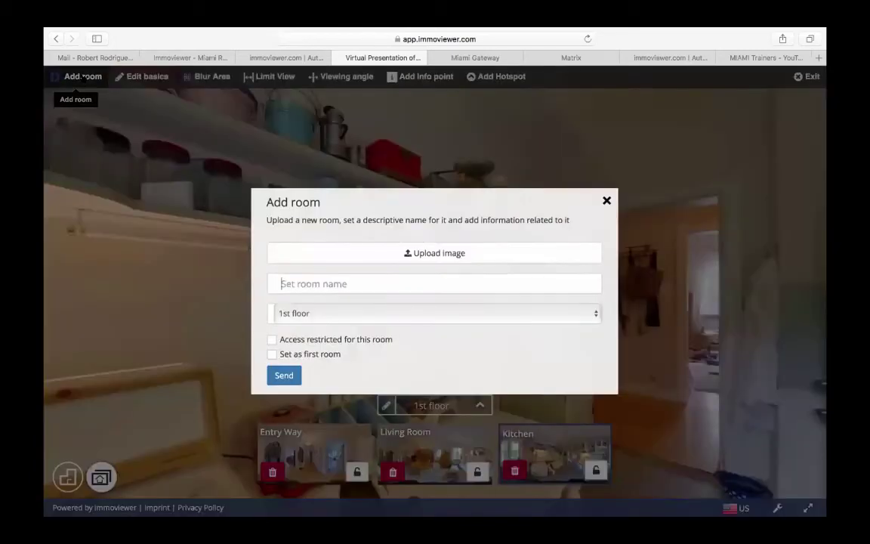
left_click(425, 255)
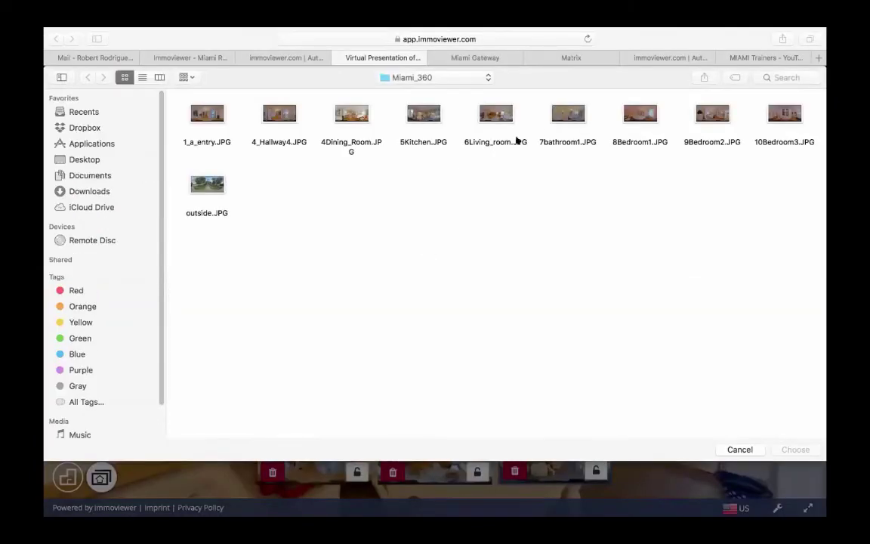
double_click(352, 113)
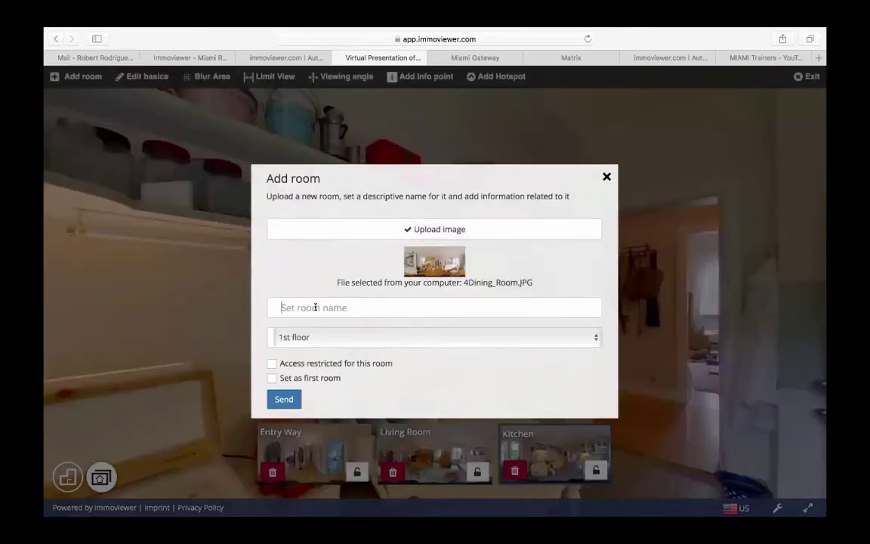
left_click(315, 307)
type("Dining Room")
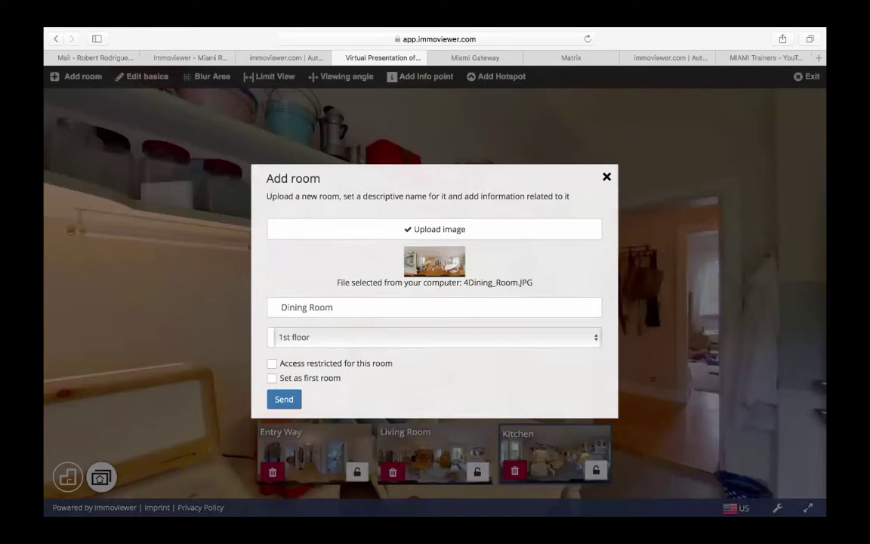
left_click(280, 399)
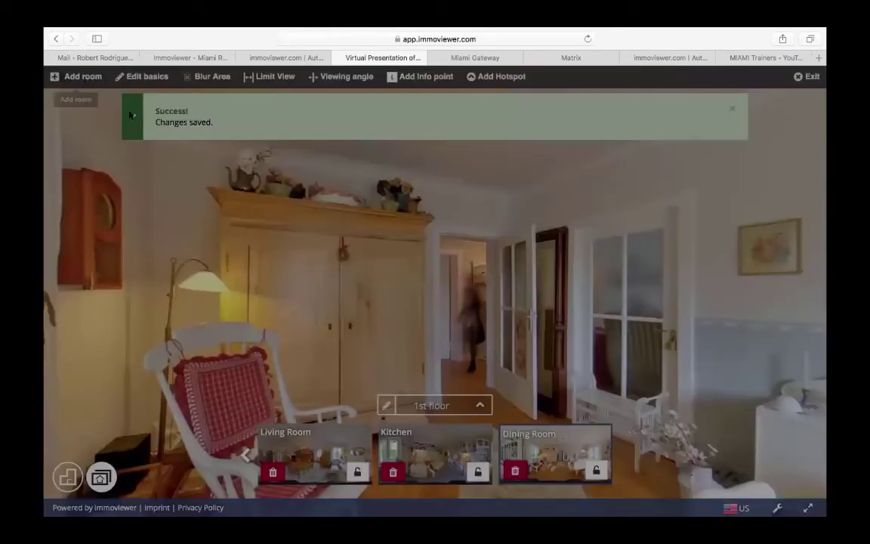
- Add a room from 8Bedroom1.JPG named 'Bedroom' on the 1st floor
left_click(76, 76)
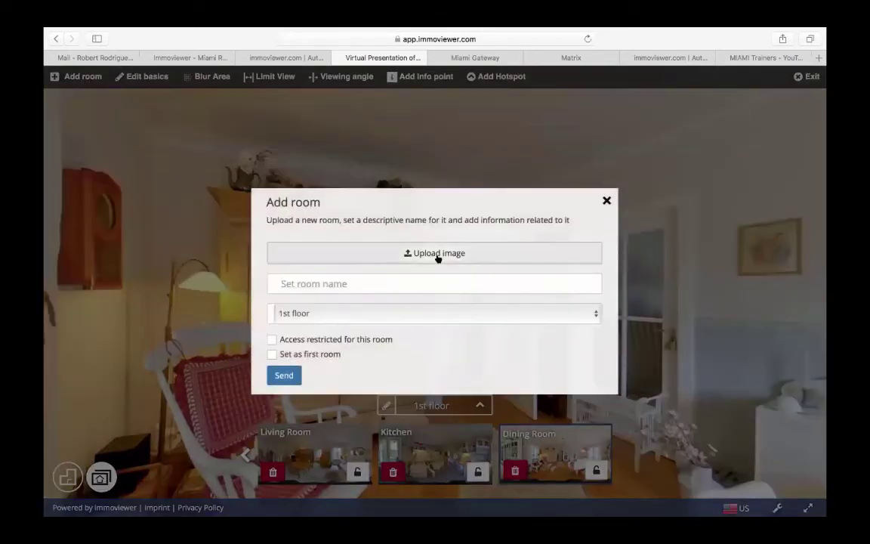
left_click(439, 254)
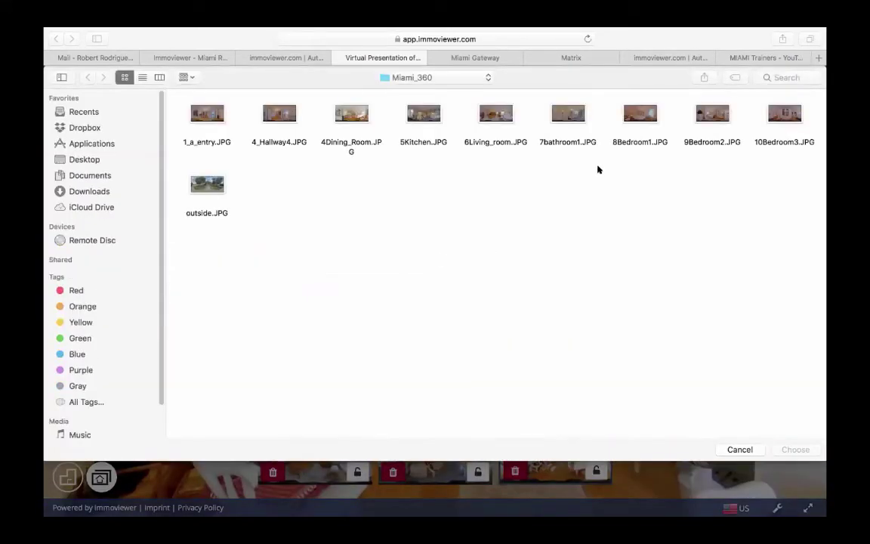
double_click(641, 115)
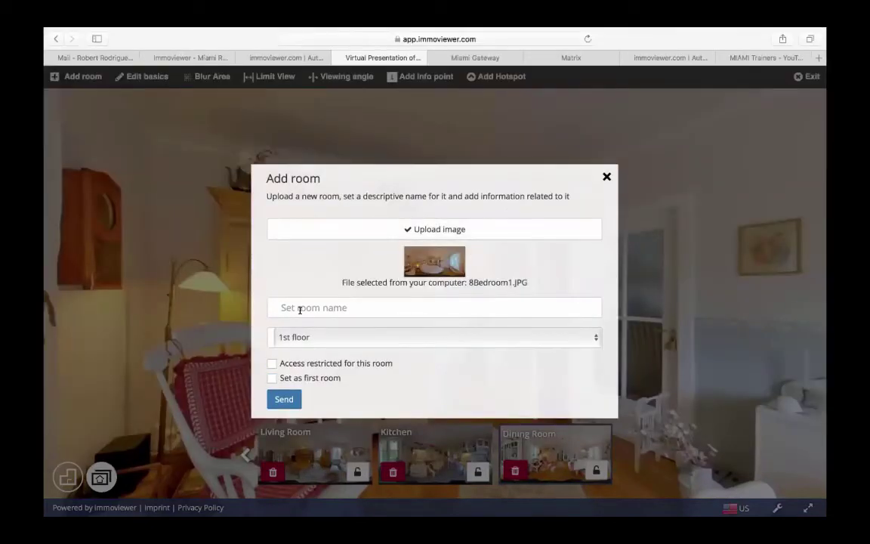
left_click(300, 310)
type("Bedroom")
left_click(287, 398)
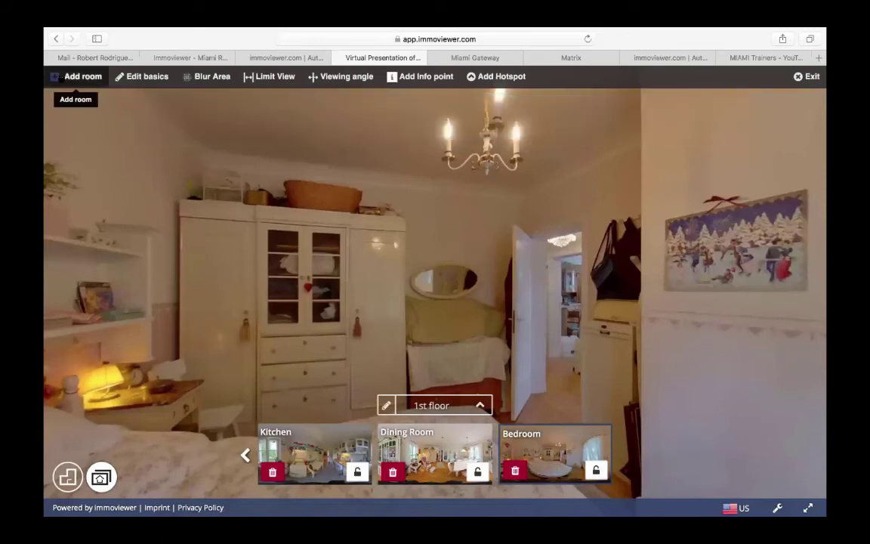
- Add a room from 7bathroom1.JPG named 'Bathroom' on the 1st floor
left_click(56, 71)
left_click(398, 261)
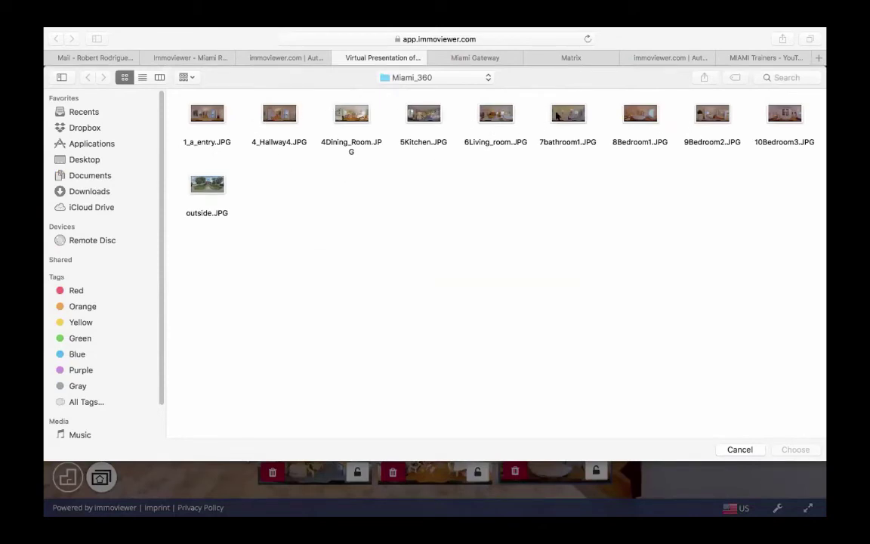
left_click(559, 114)
double_click(559, 114)
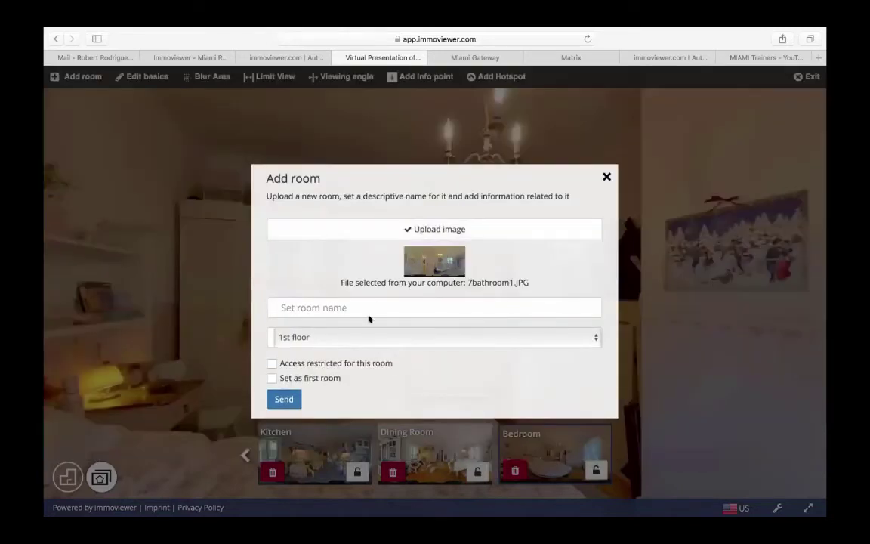
type("Bathroom")
left_click(286, 398)
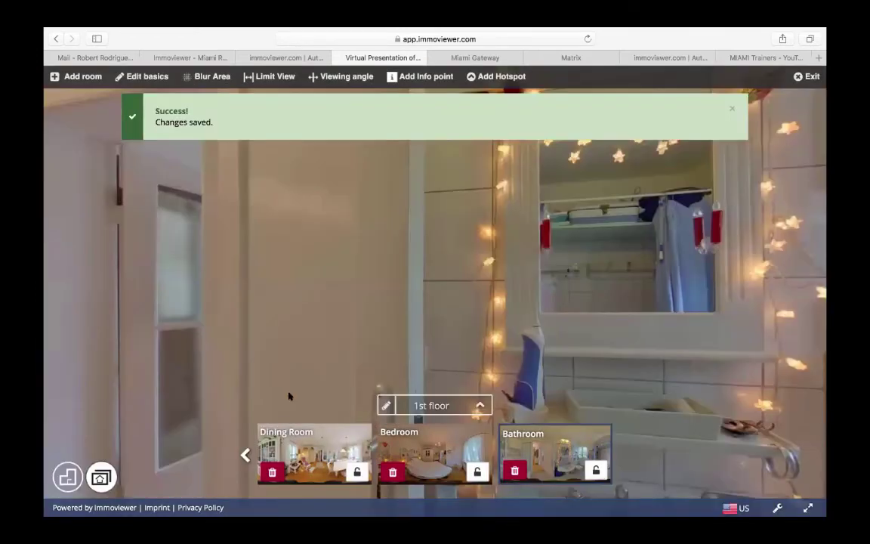
left_click(434, 406)
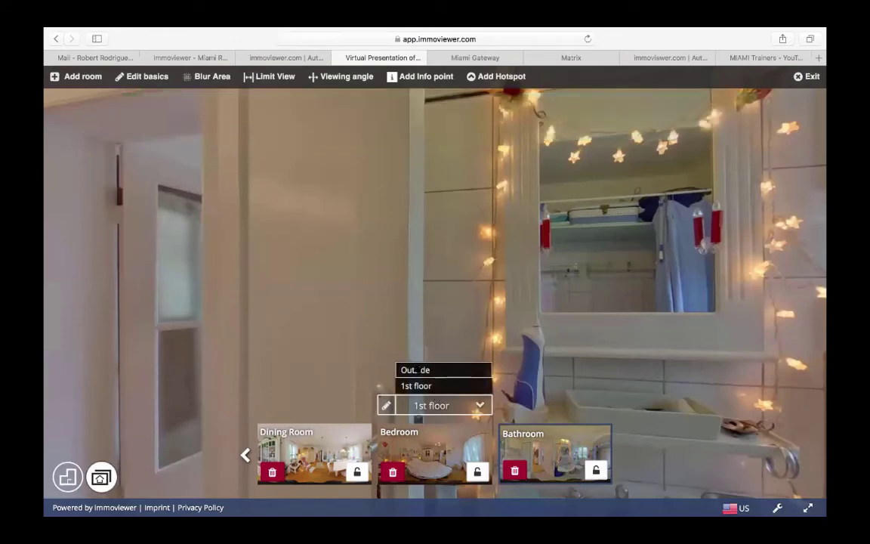
- Switch to the Outside floor and pan the Exterior Front panorama around the yard and street, ending centred on the house
left_click(420, 369)
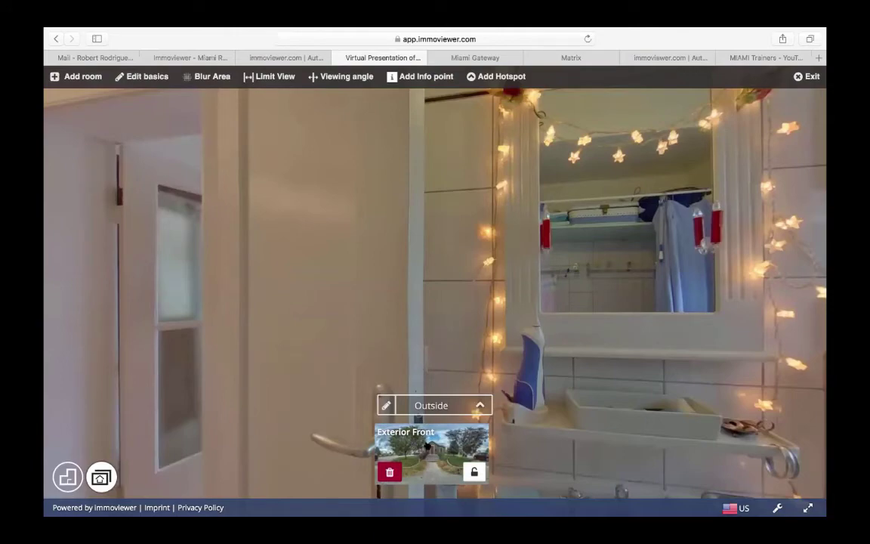
left_click(428, 447)
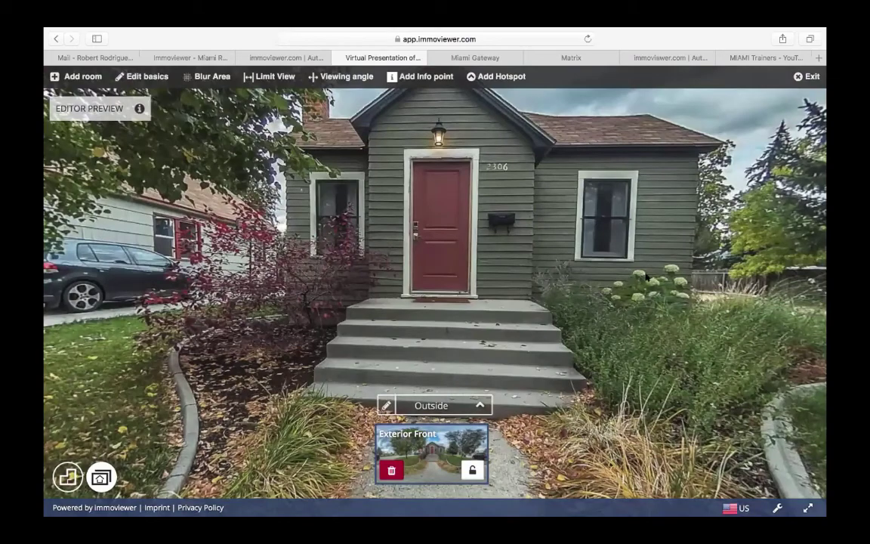
left_click_drag(620, 269, 352, 214)
left_click_drag(607, 224, 492, 248)
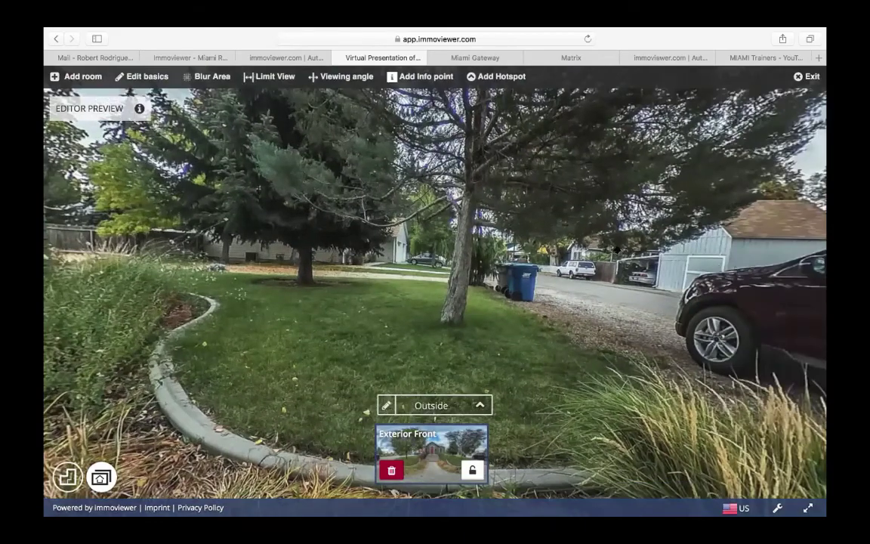
left_click_drag(556, 225, 512, 237)
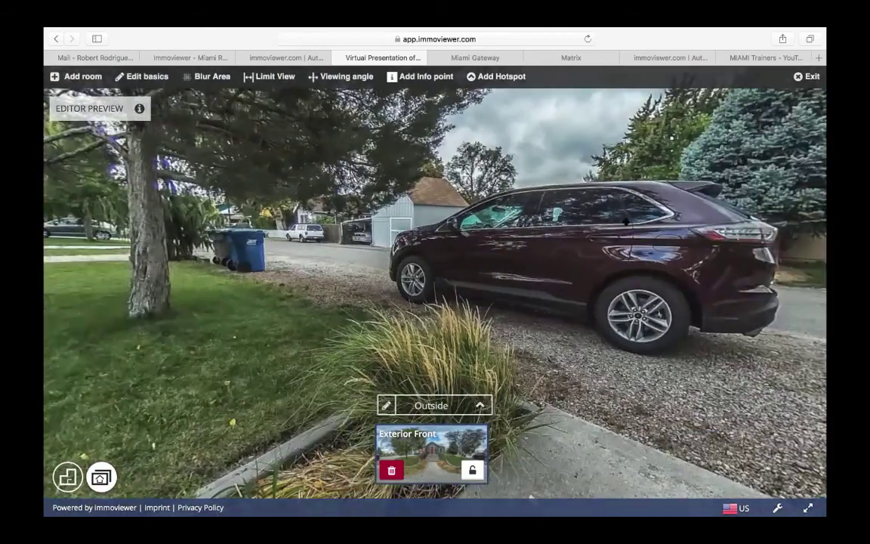
left_click_drag(626, 222, 453, 226)
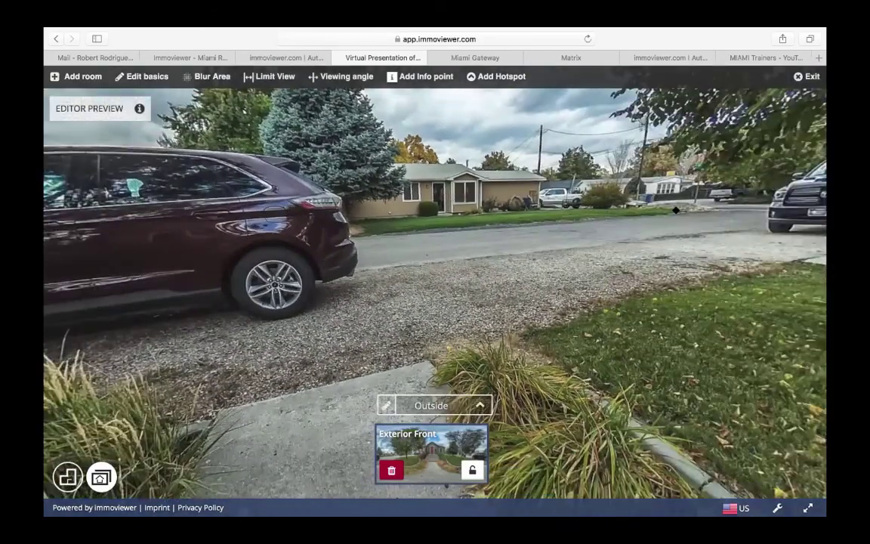
left_click_drag(676, 210, 744, 209)
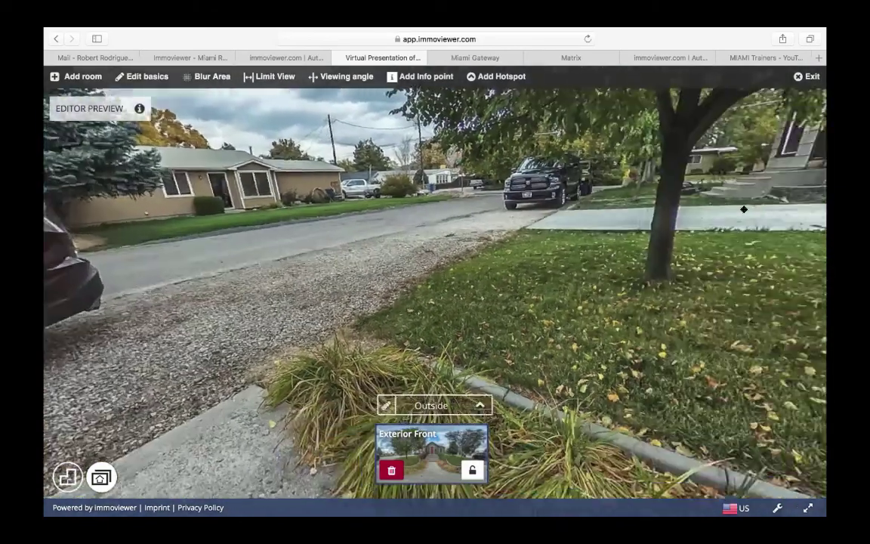
left_click_drag(682, 202, 440, 246)
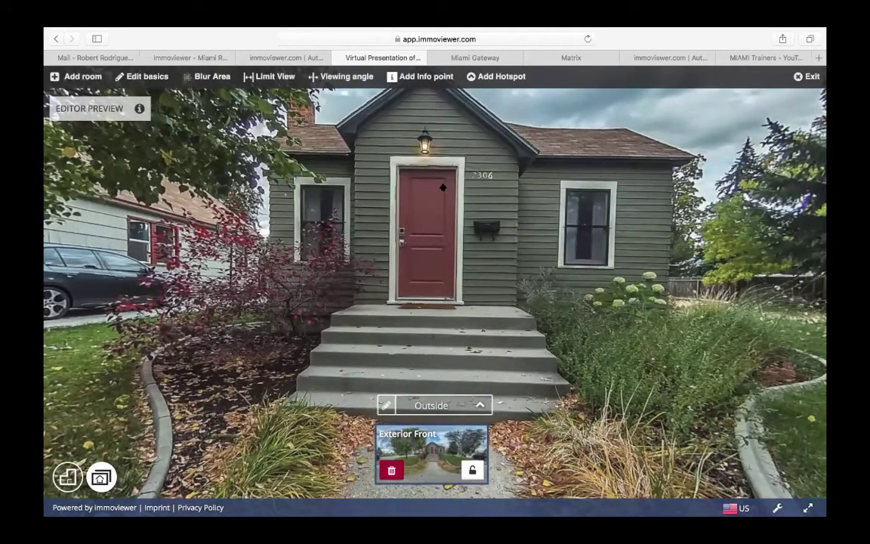
left_click_drag(395, 181, 488, 234)
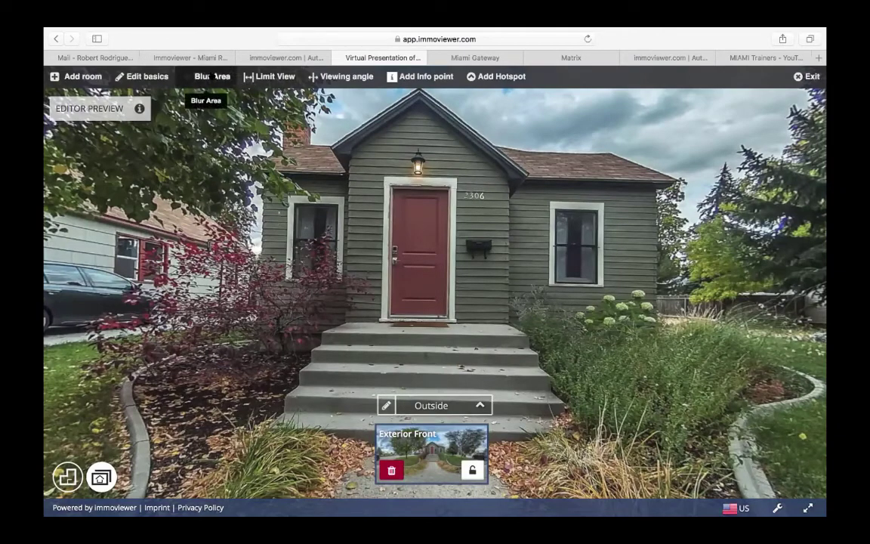
- Place a blur box over house number 2306 beside the front door, resize it, and save it
left_click(215, 76)
left_click_drag(415, 276, 491, 233)
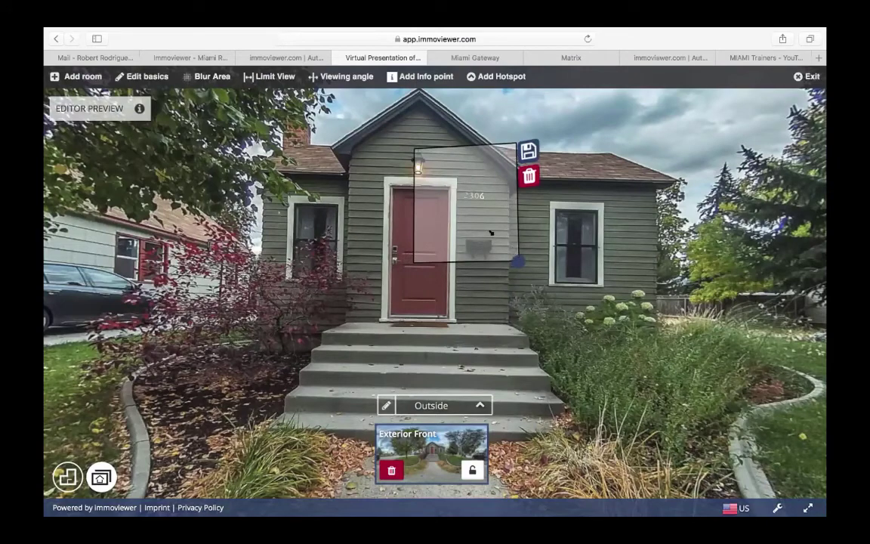
left_click_drag(518, 261, 474, 193)
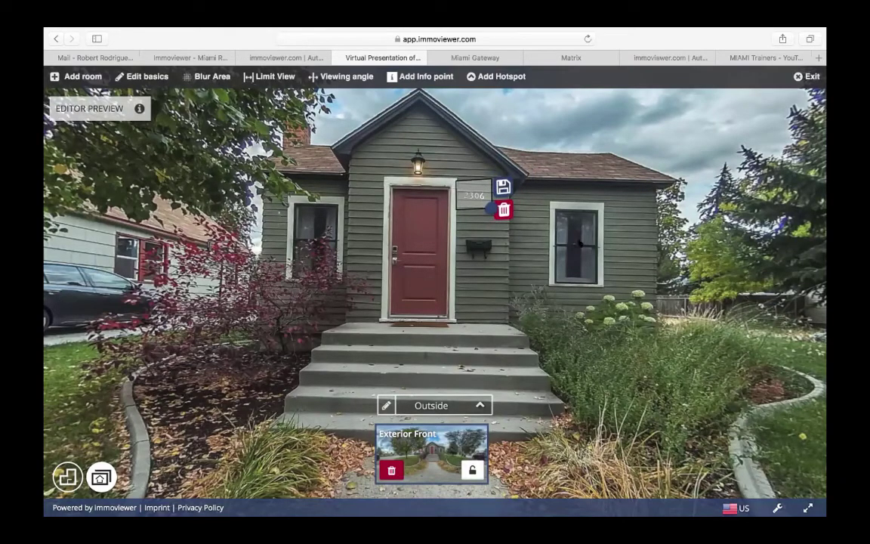
left_click(503, 187)
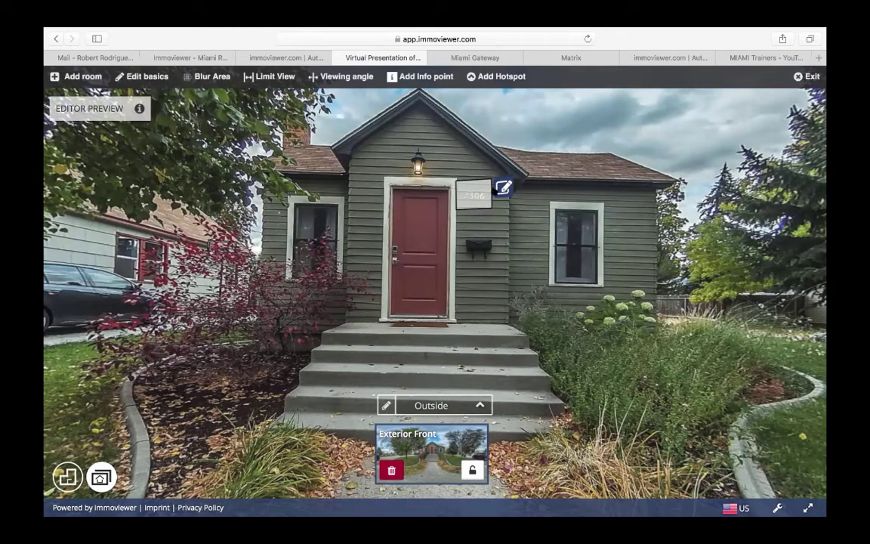
left_click(503, 187)
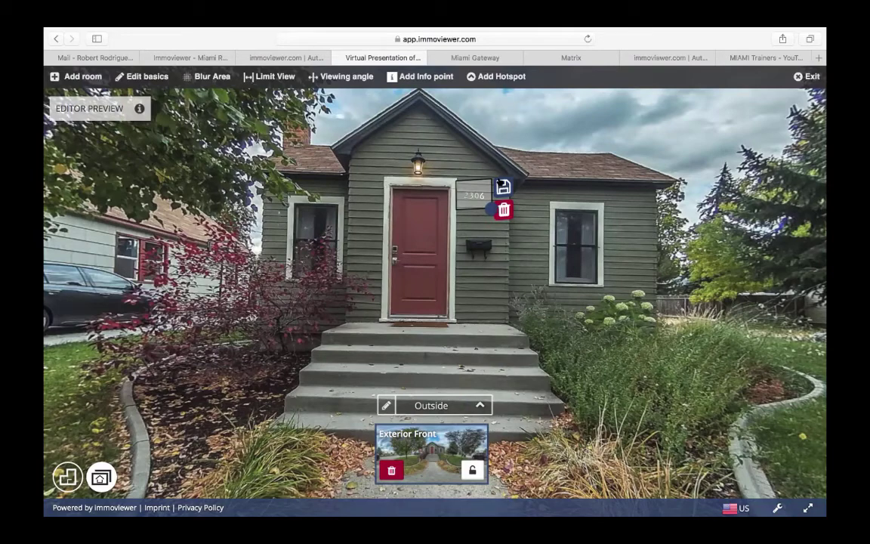
left_click(503, 187)
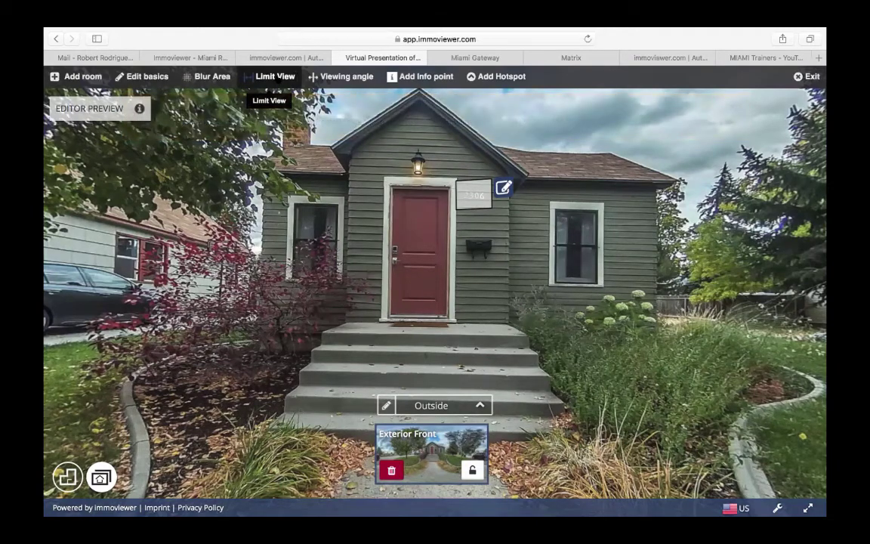
- Apply Limit viewable area to the Exterior Front panorama, leaving the full image viewable
left_click(269, 76)
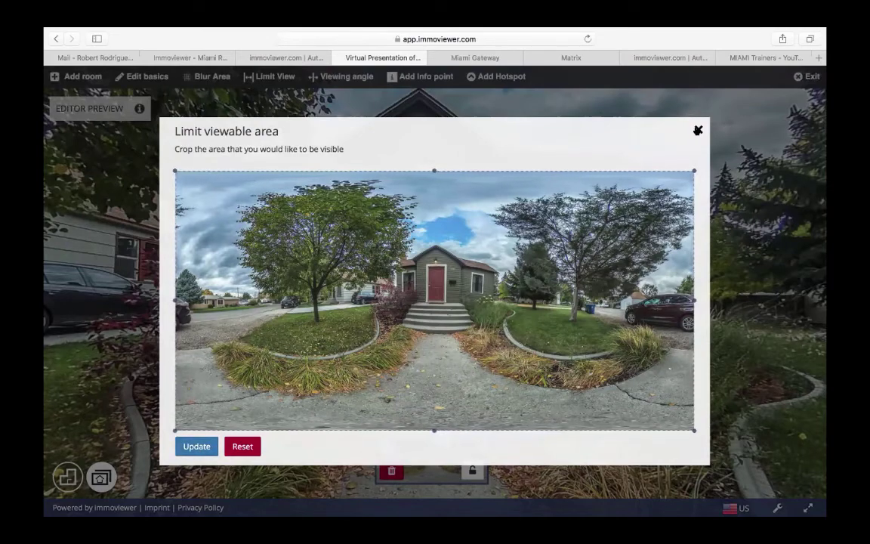
left_click(697, 130)
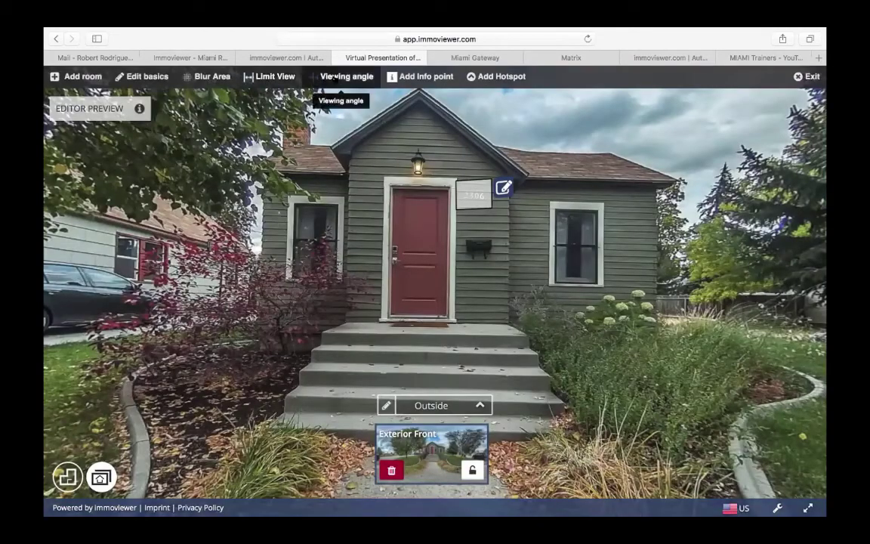
- Set the Exterior Front opening viewing angle to centre the front door, skipping past the tutorial
left_click(346, 77)
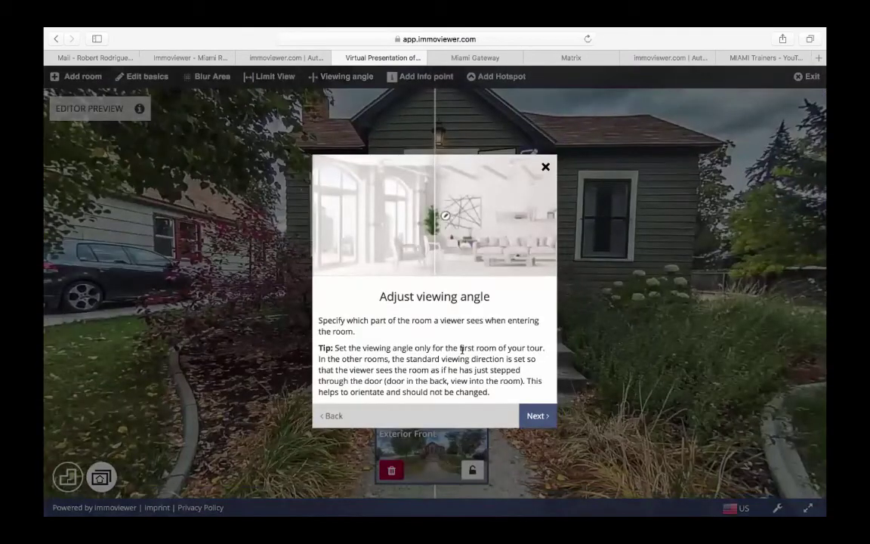
left_click(534, 416)
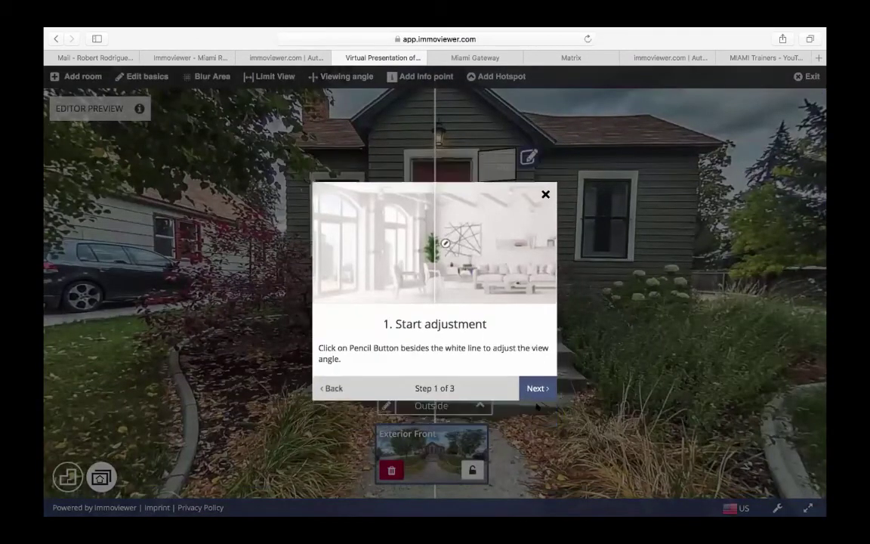
left_click(533, 393)
left_click(534, 390)
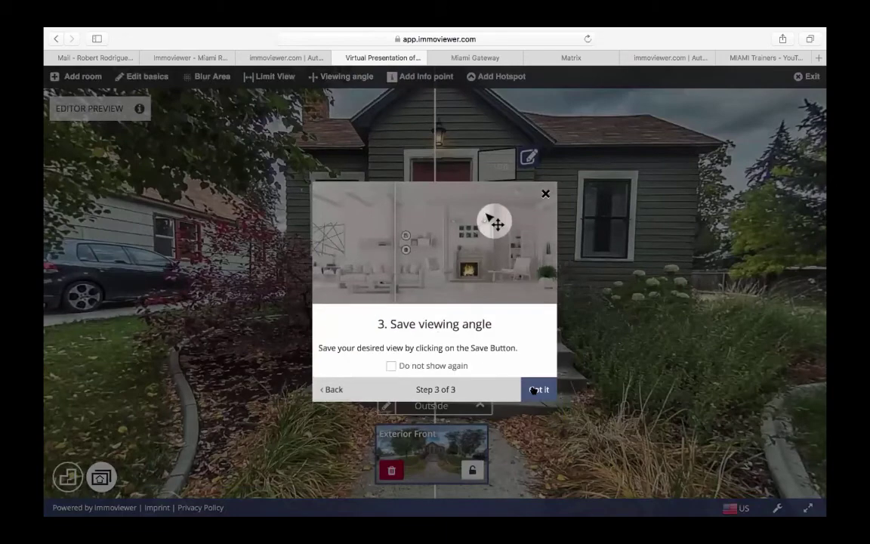
left_click(538, 378)
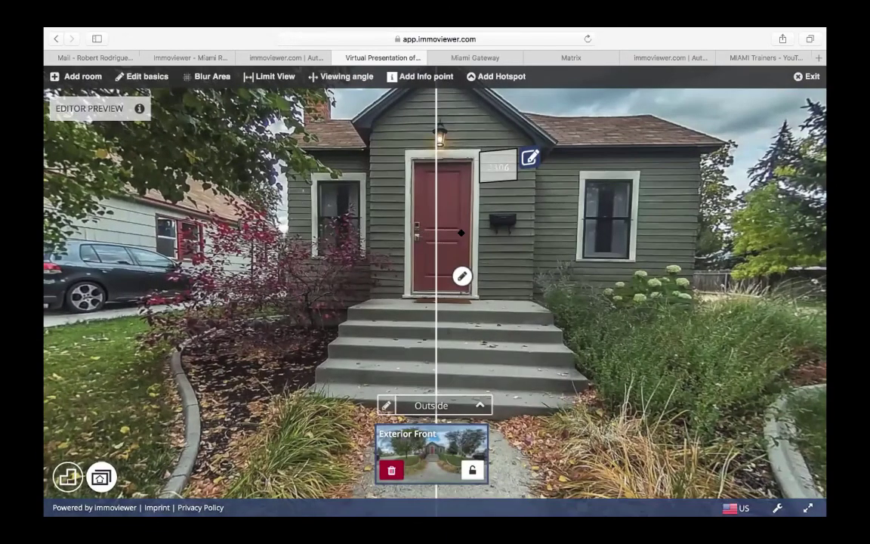
left_click_drag(451, 230, 450, 238)
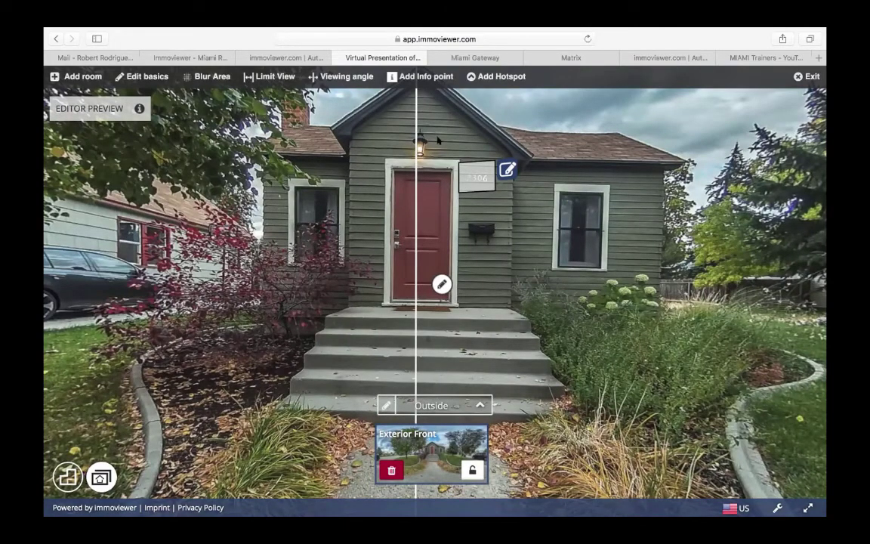
left_click(428, 79)
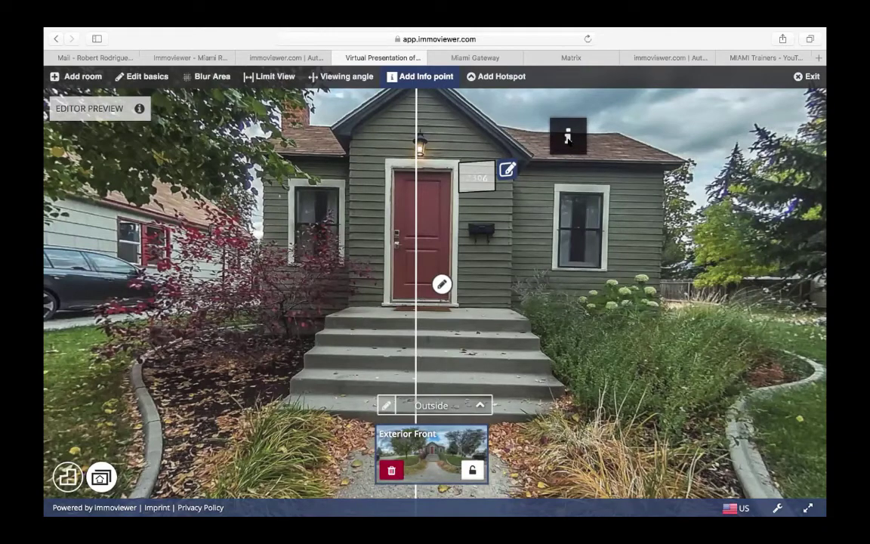
- Place a 'New Roof' info point on the roof reading 'New roof installed January 2020'
left_click(568, 137)
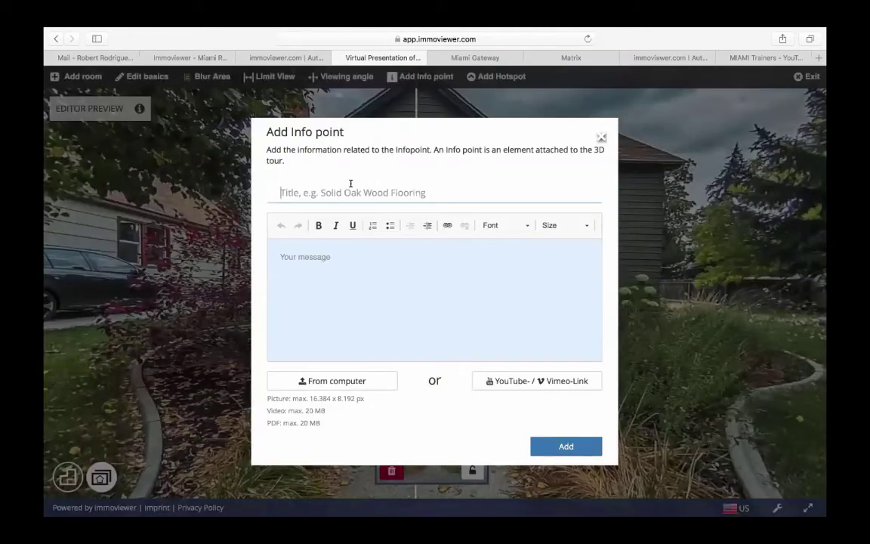
type("New Roof")
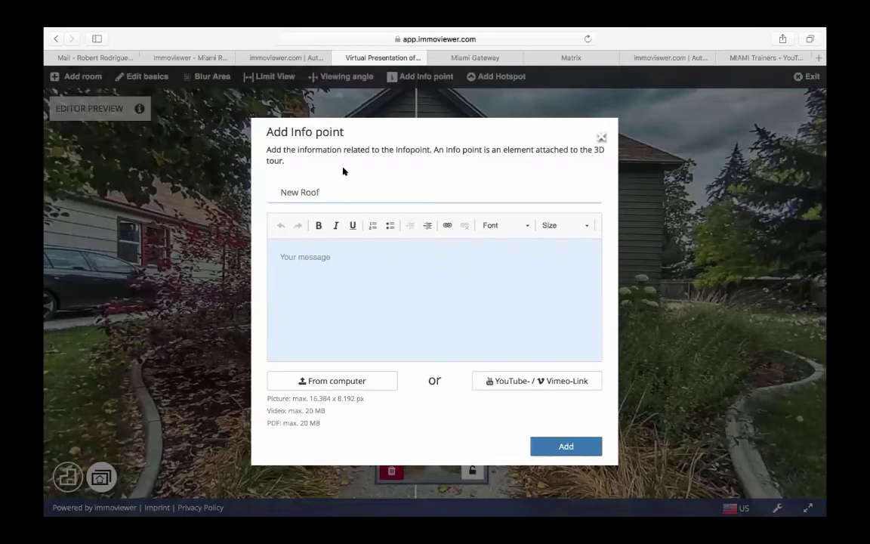
left_click(301, 257)
type("New roof installed Janua")
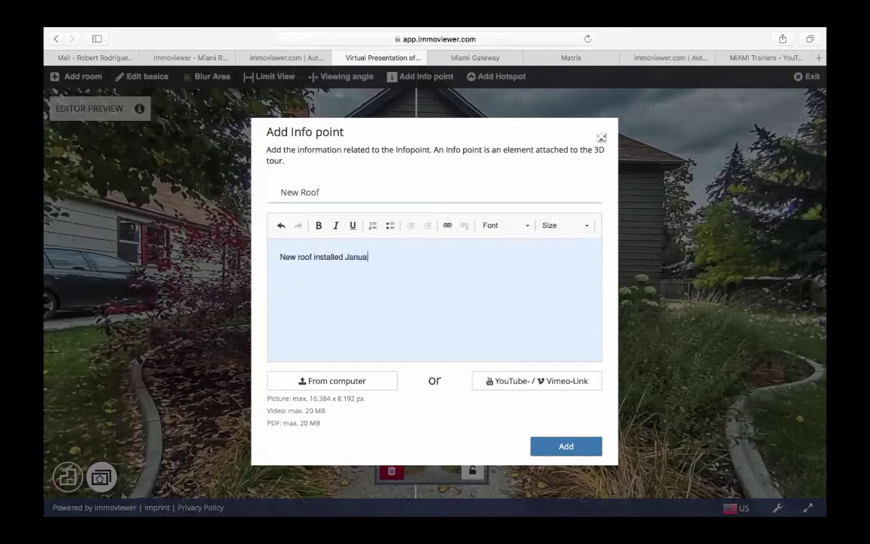
type("ry 2020")
left_click(567, 447)
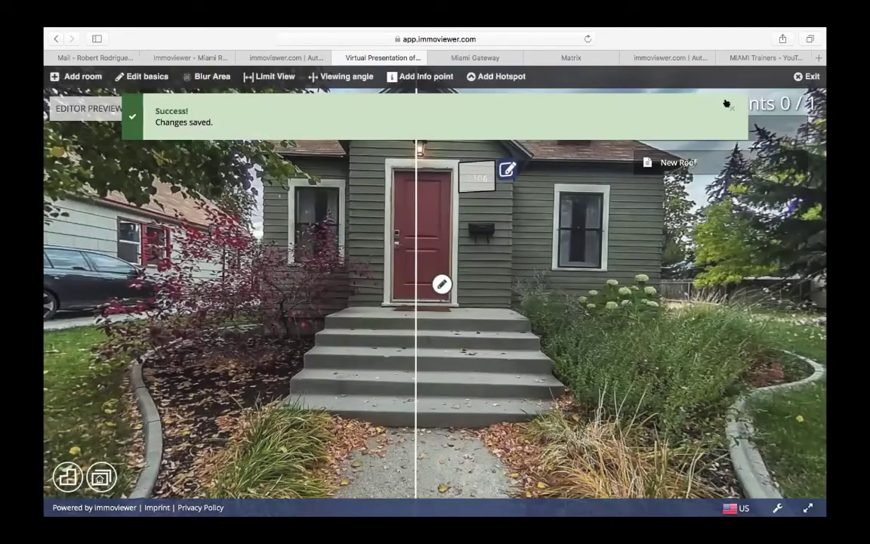
left_click(729, 107)
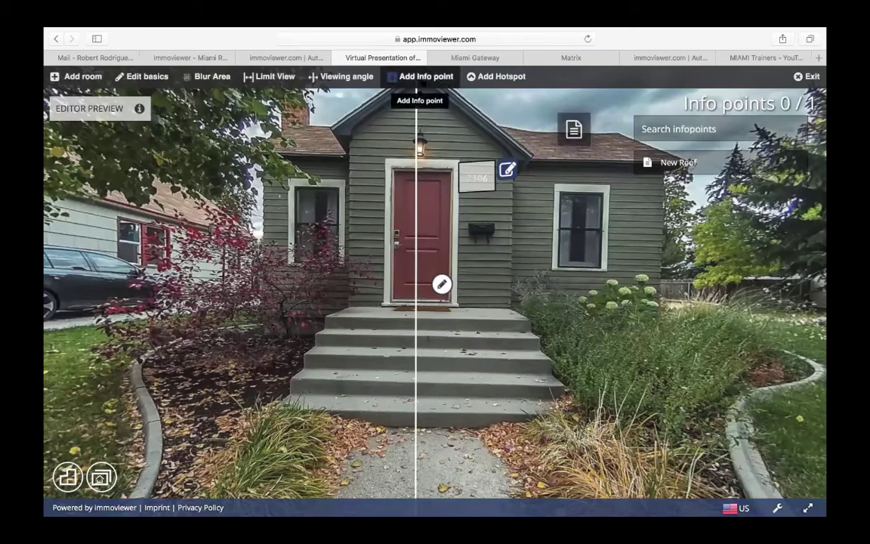
- Place a 'New Windows' info point on the right window reading 'New Windows installed January 2020'
left_click(417, 78)
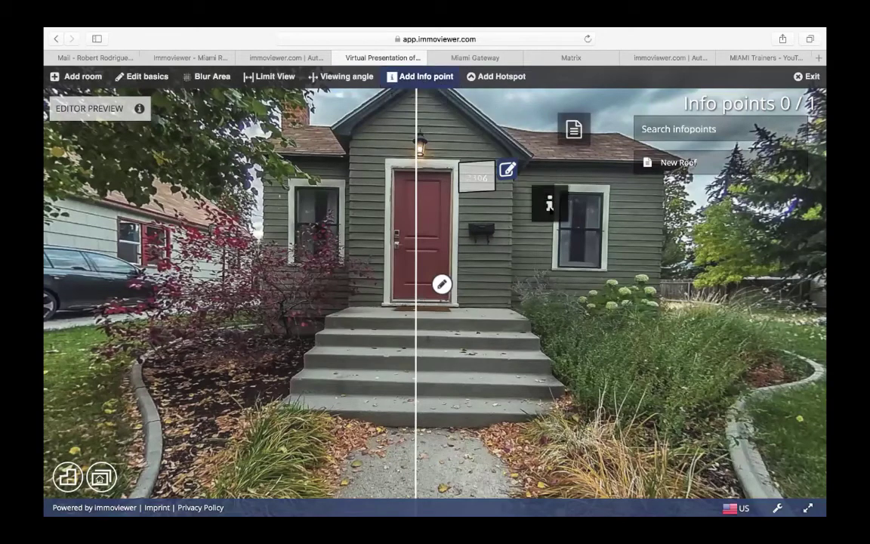
left_click(580, 242)
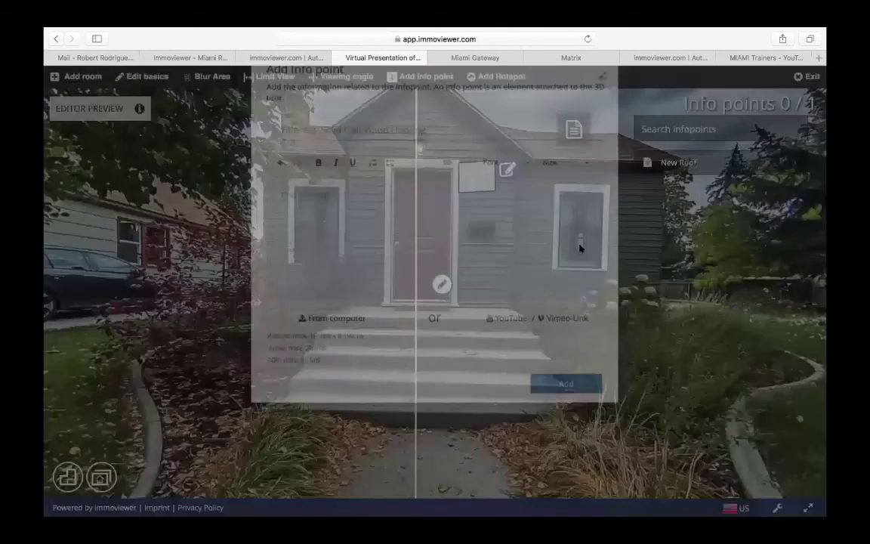
type("New")
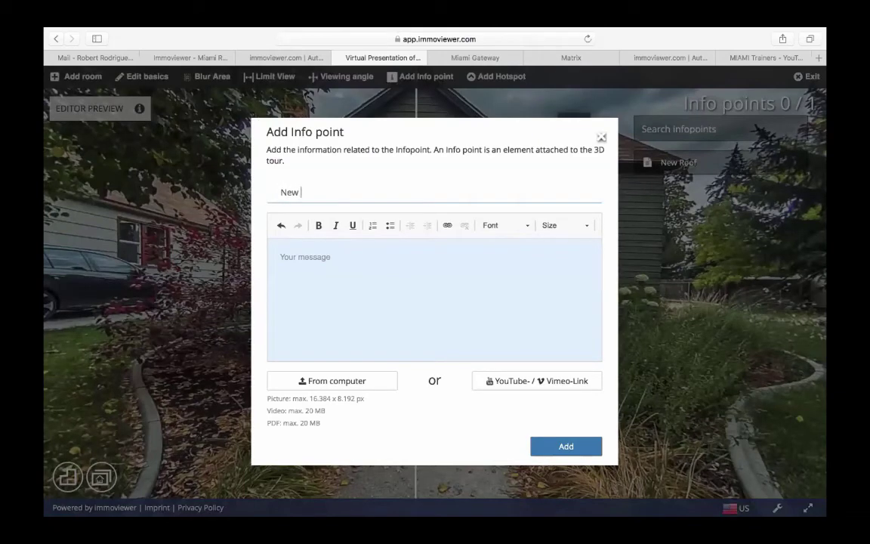
type(" Windows")
left_click(325, 275)
type("New")
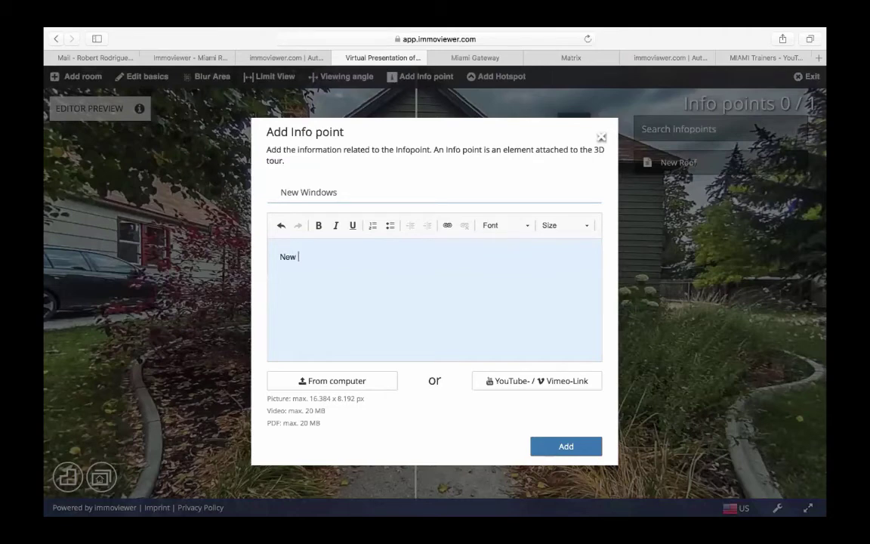
type(" Windows installed Janua")
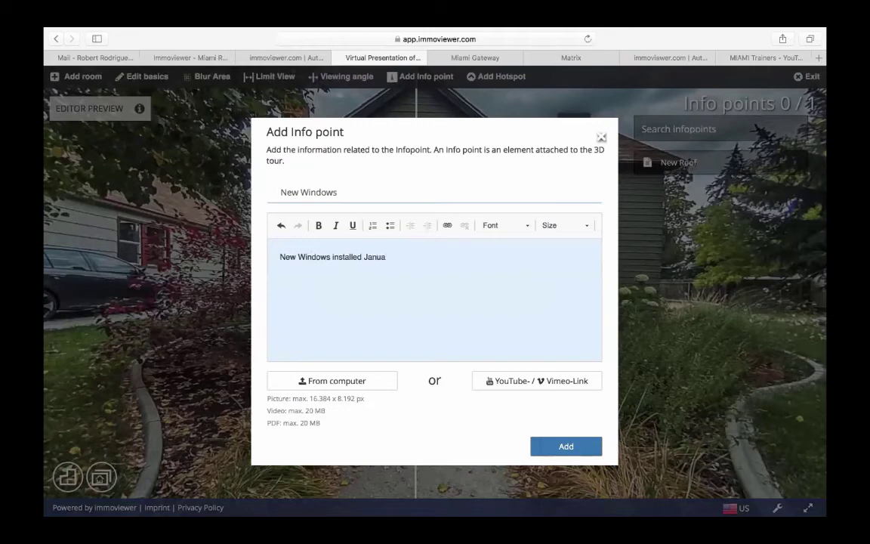
type("ry 2020")
left_click(551, 444)
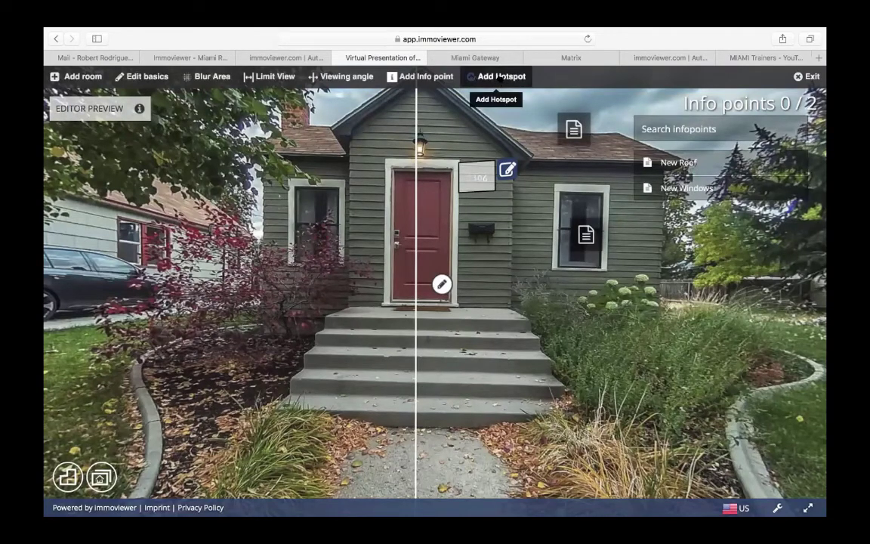
- Add a hotspot at the front door linking to the 1st-floor Entry Way, then enter that room
left_click(498, 77)
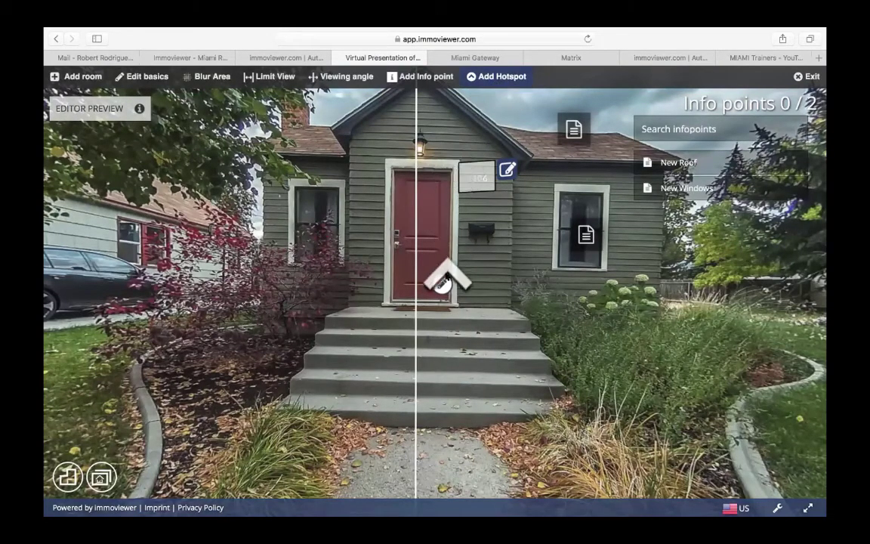
left_click(428, 296)
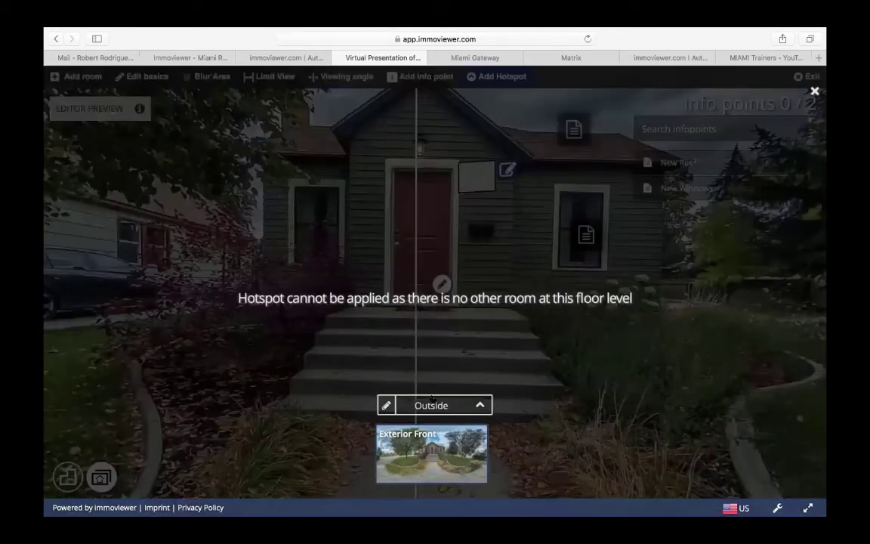
left_click(433, 402)
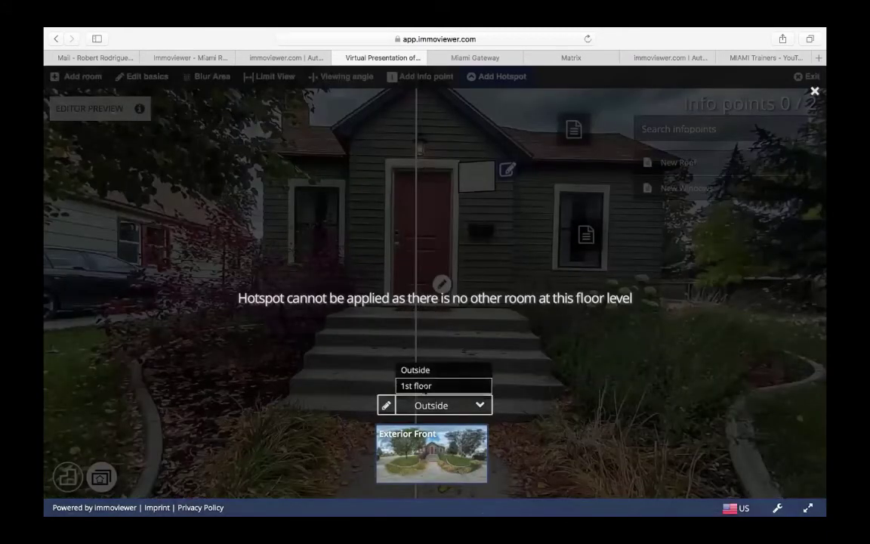
left_click(420, 386)
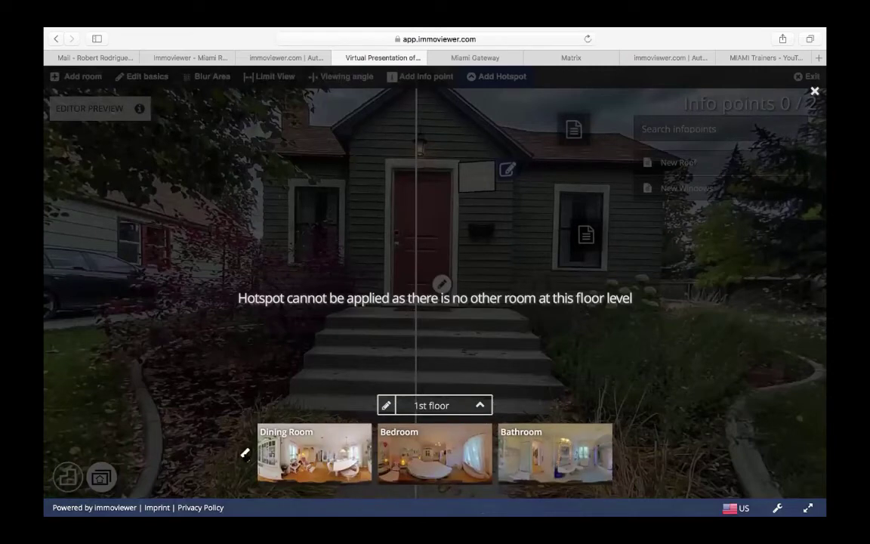
left_click(244, 453)
left_click(245, 453)
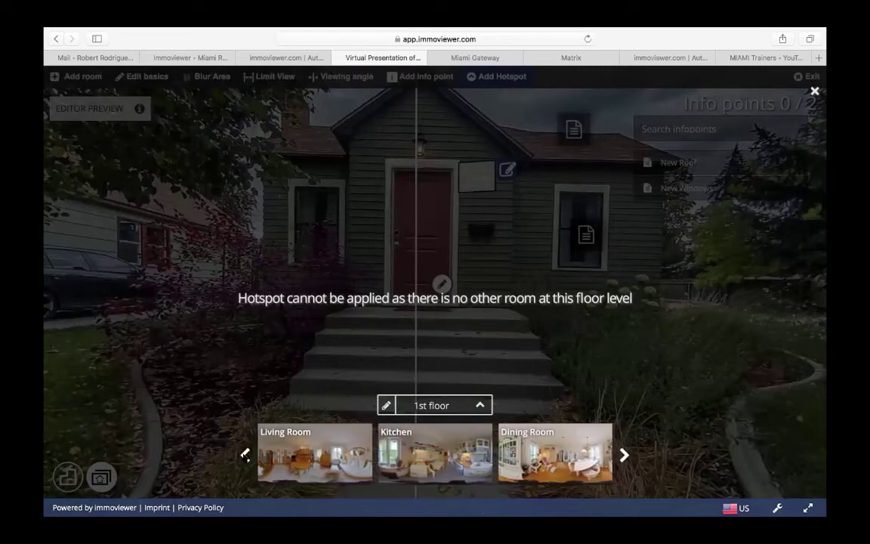
left_click(245, 453)
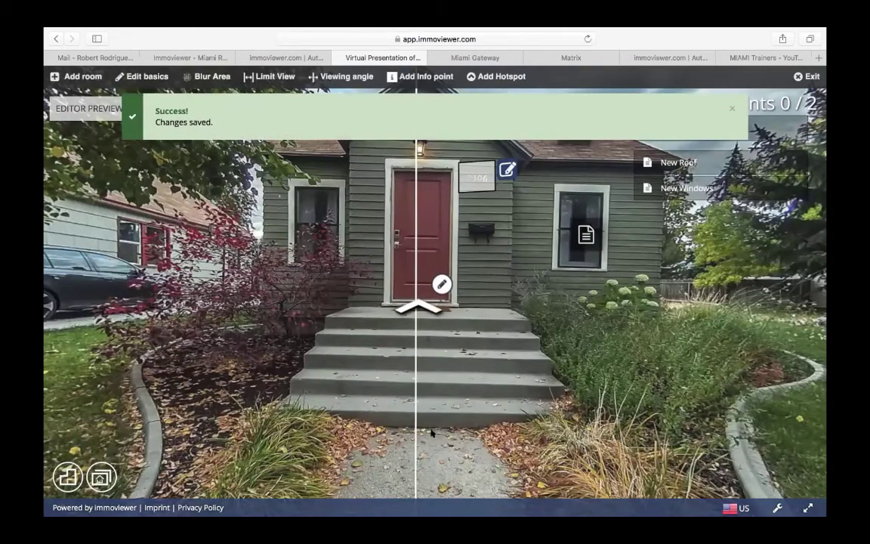
left_click(413, 300)
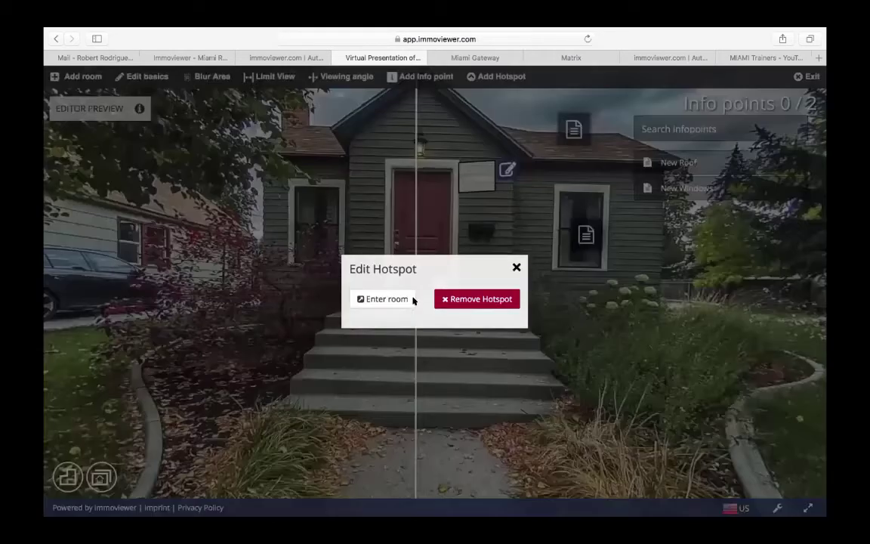
left_click(388, 299)
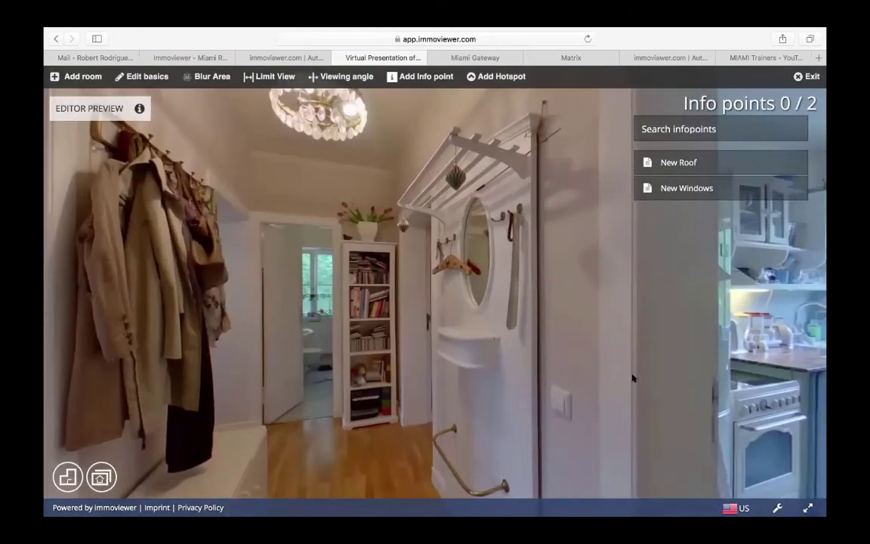
- Put a hotspot on the Entry Way floor linking to the Living Room and enter it
left_click_drag(512, 308, 718, 320)
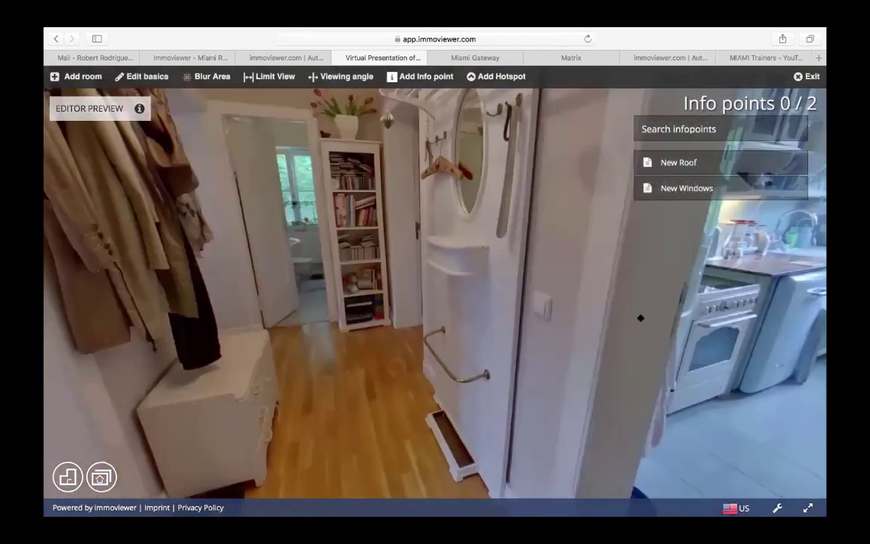
left_click_drag(640, 317, 334, 306)
left_click(495, 76)
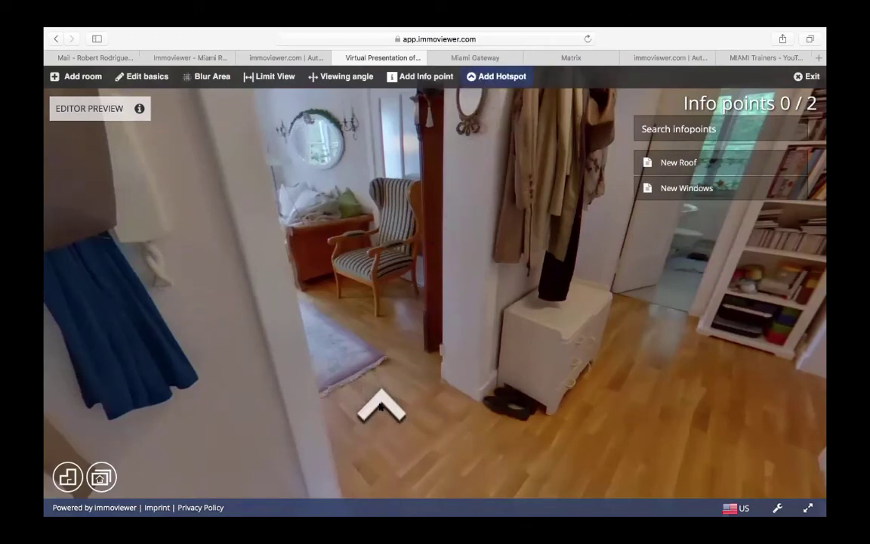
left_click(378, 407)
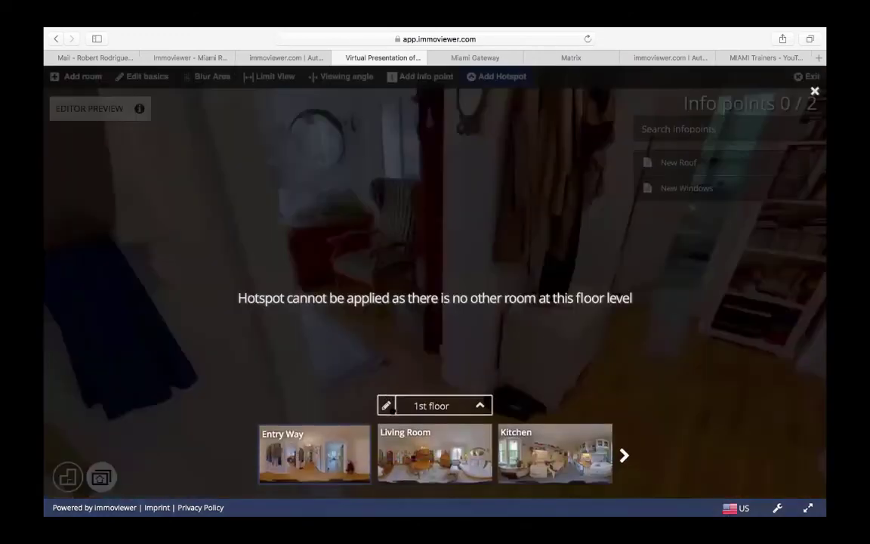
left_click(419, 451)
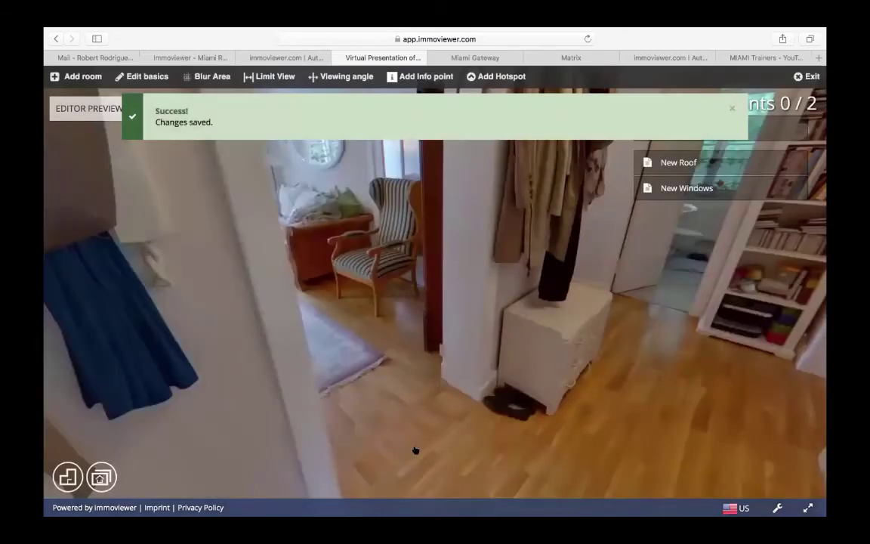
left_click(383, 408)
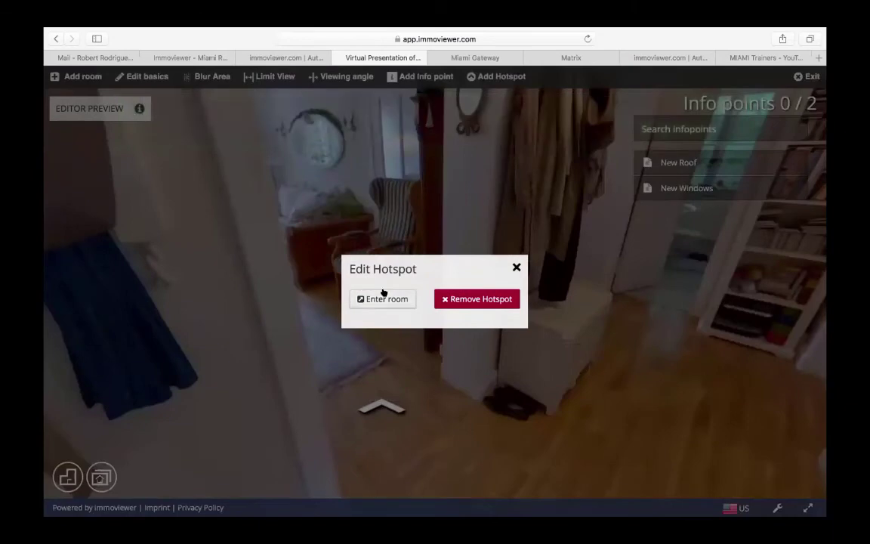
left_click(382, 295)
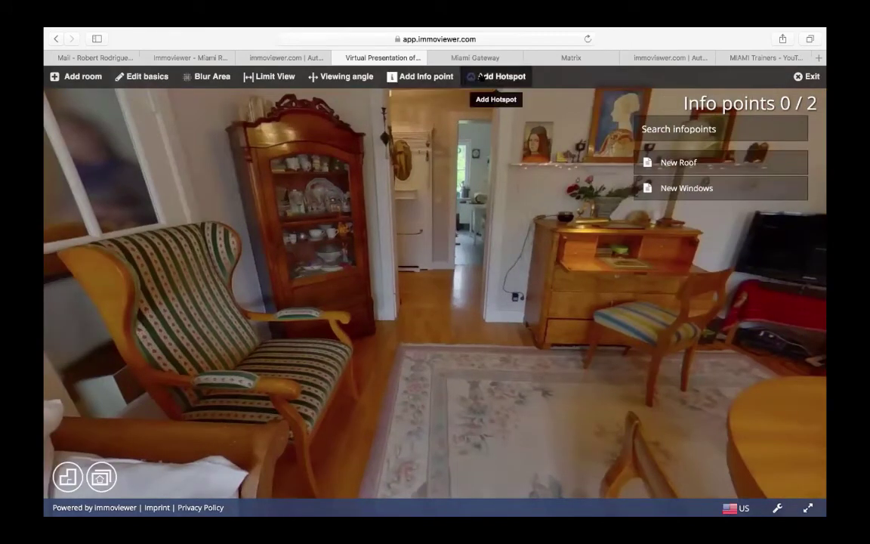
- Put a hotspot on the Living Room floor linking to the Kitchen and enter it
left_click(481, 77)
left_click(442, 314)
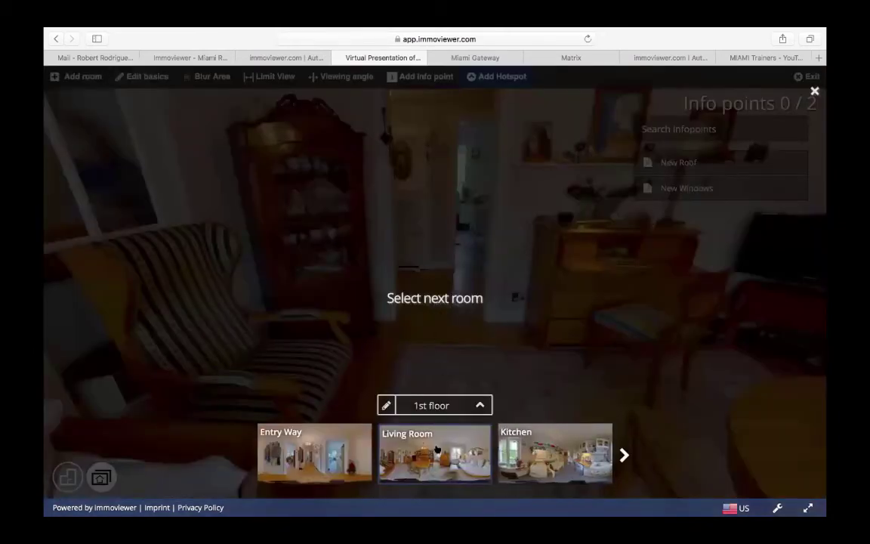
left_click(442, 453)
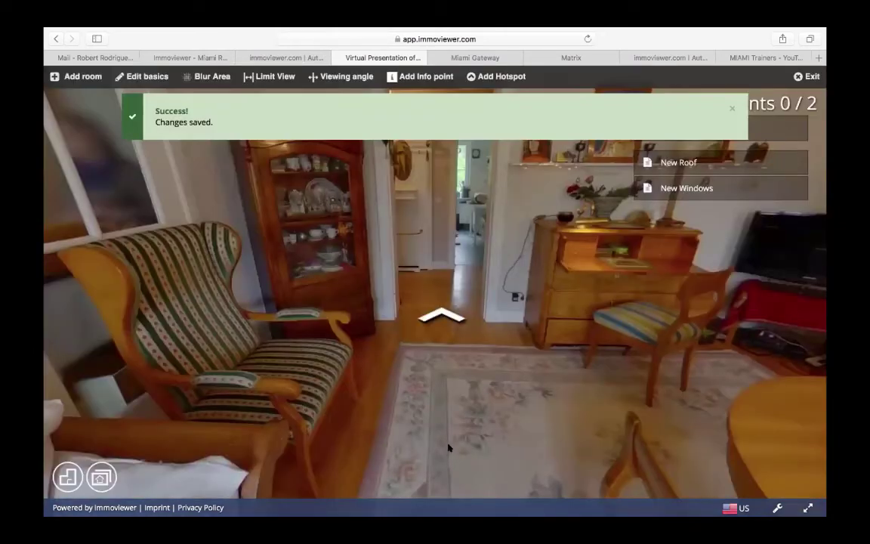
left_click(438, 315)
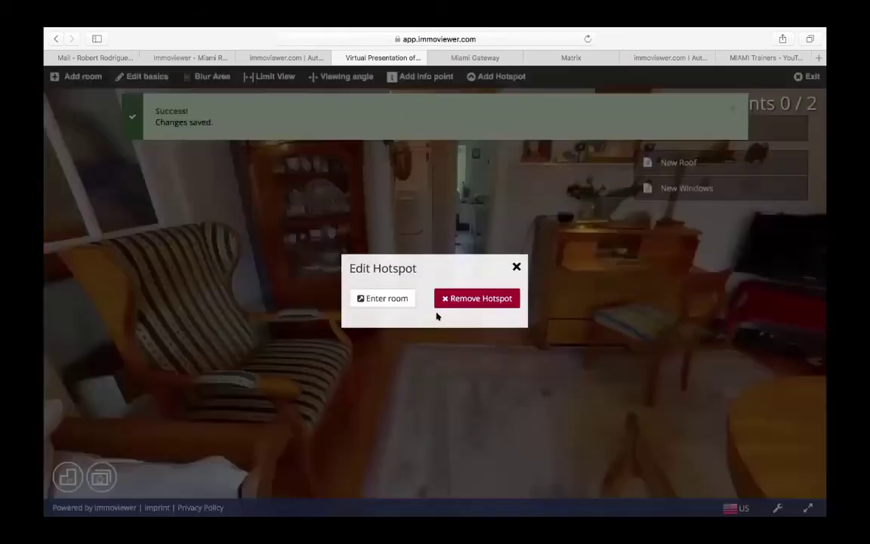
left_click(389, 299)
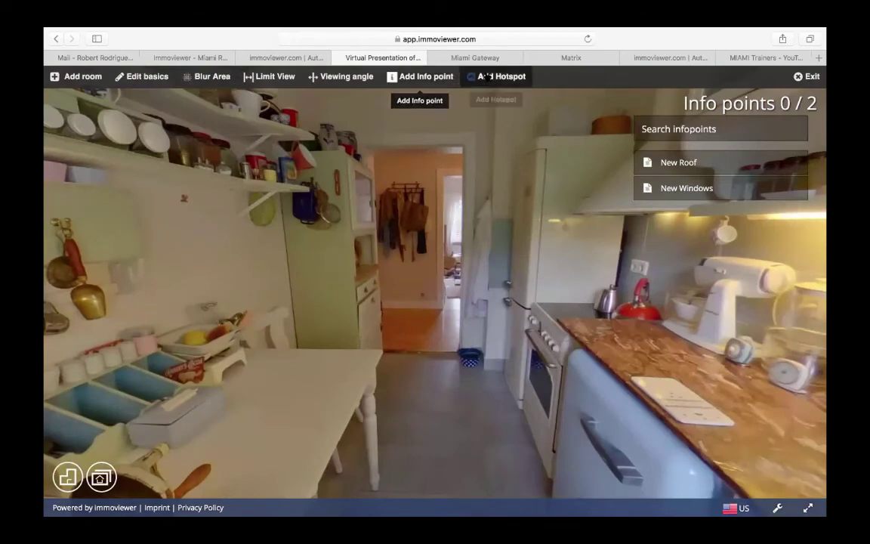
- Put a hotspot on the Kitchen floor linking to the Dining Room and enter it
left_click(497, 77)
left_click(425, 359)
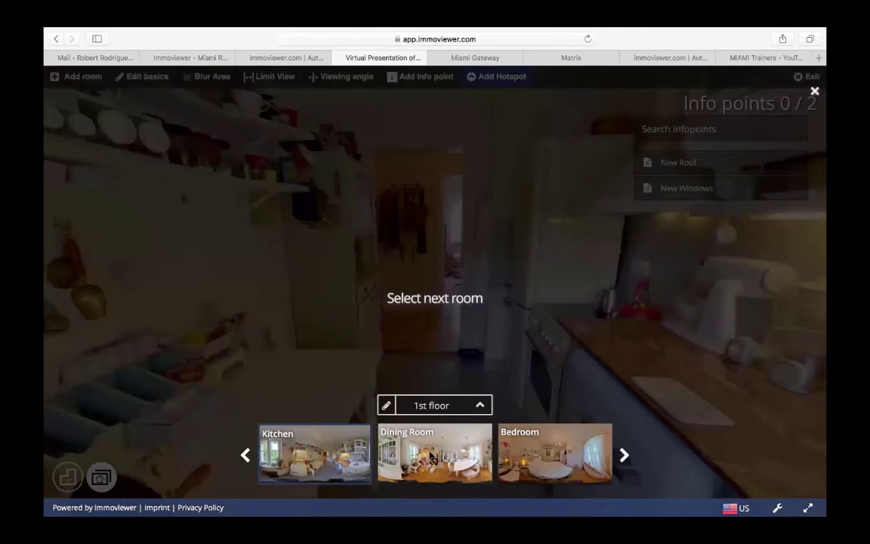
left_click(431, 457)
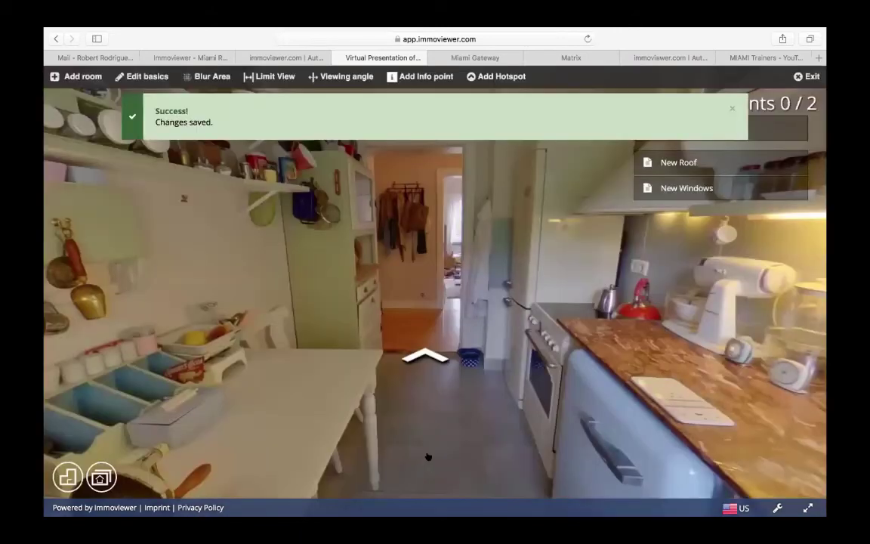
left_click(417, 352)
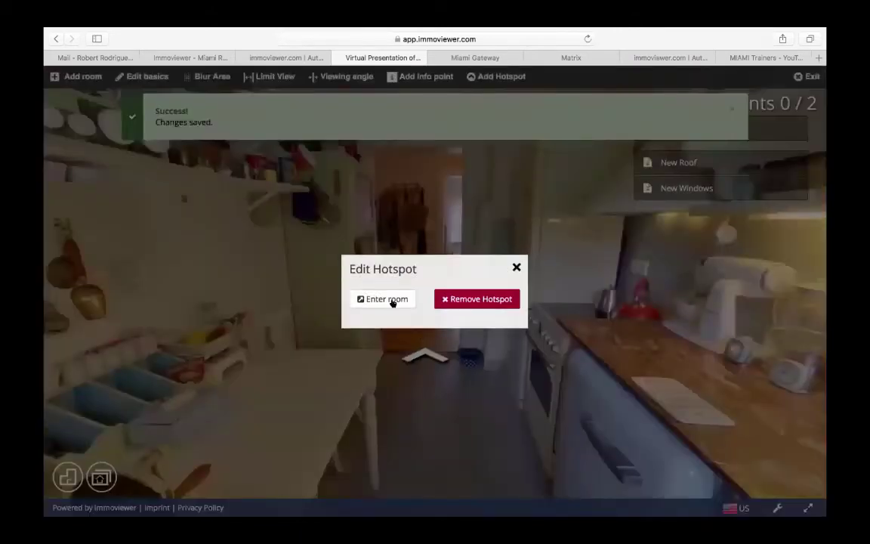
left_click(384, 299)
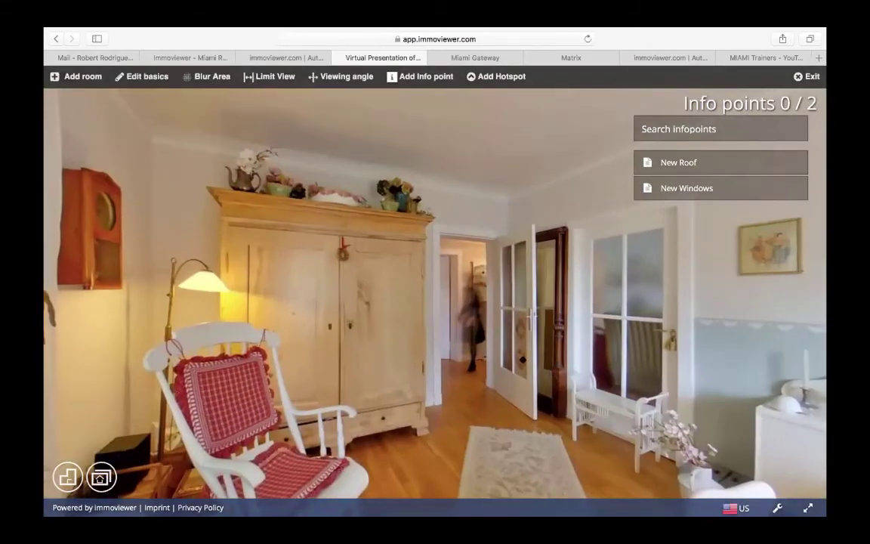
- Put a hotspot by the Dining Room doorway linking to the Bedroom and enter it
left_click_drag(522, 360, 451, 313)
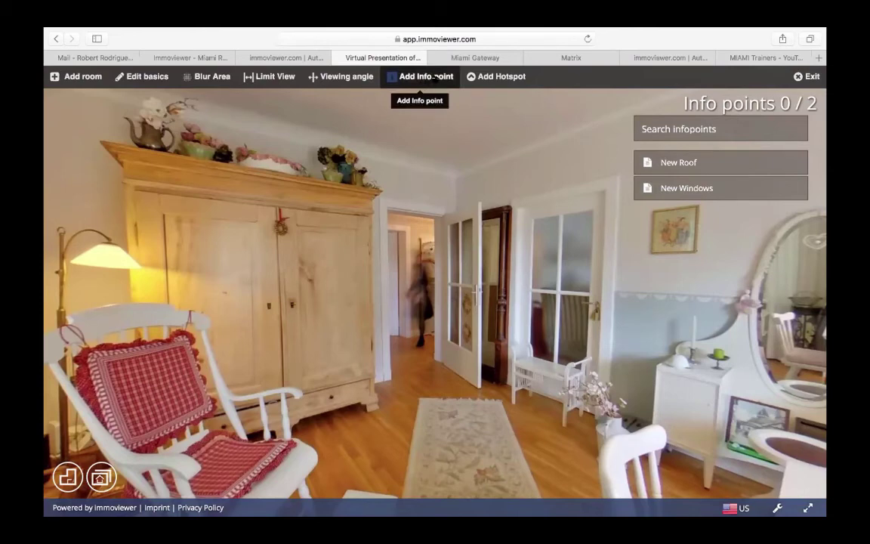
left_click(487, 76)
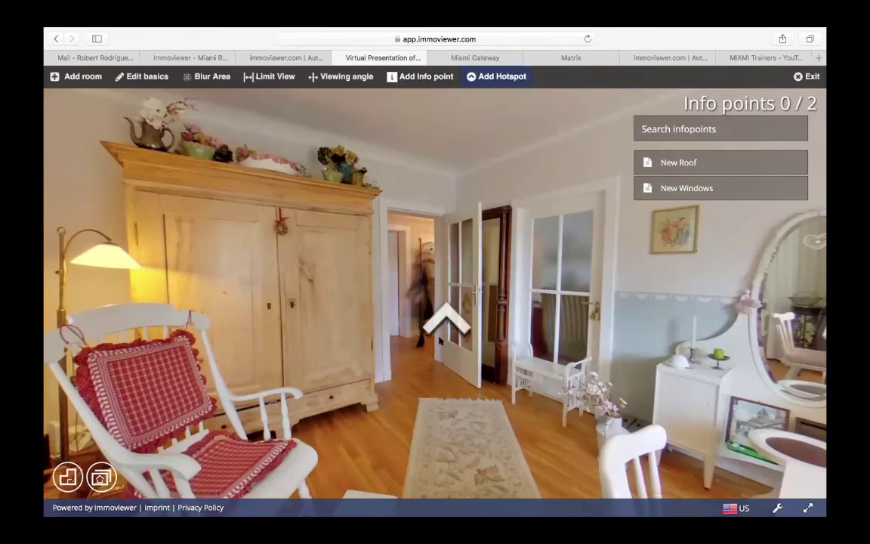
left_click(415, 367)
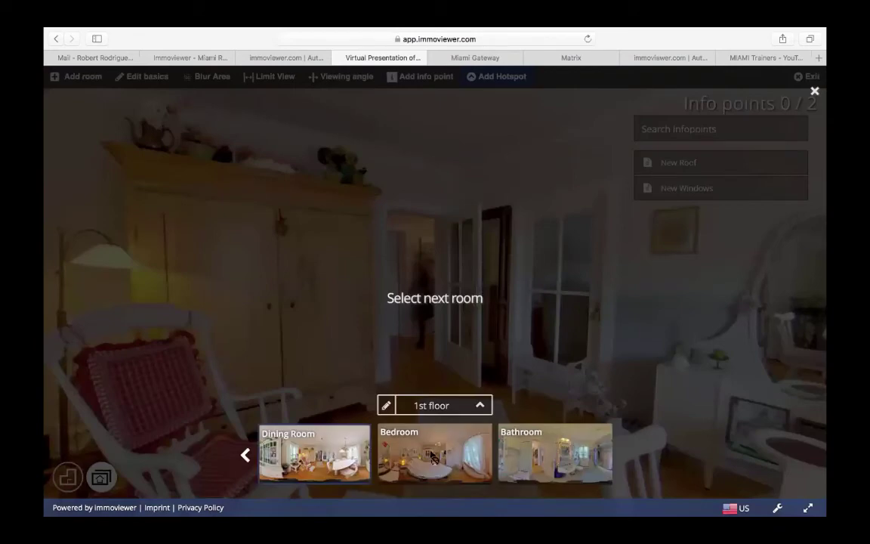
left_click(432, 457)
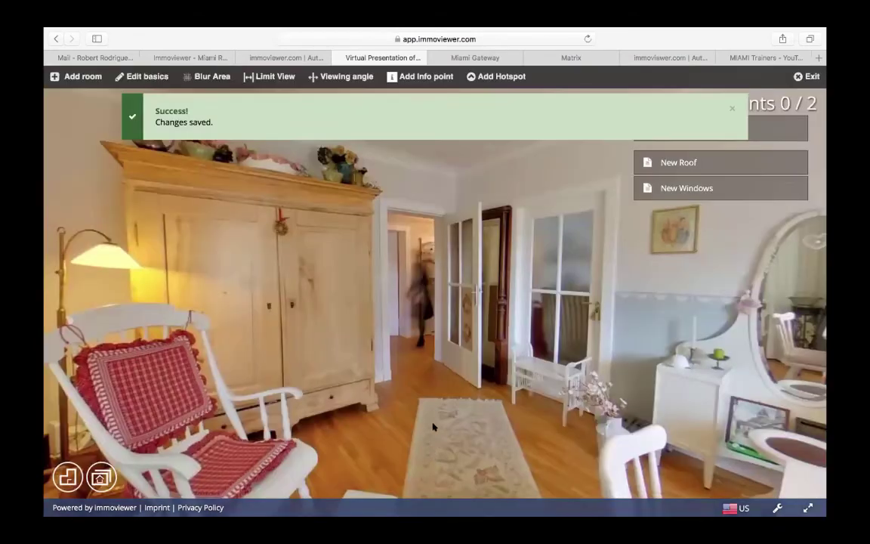
left_click(416, 365)
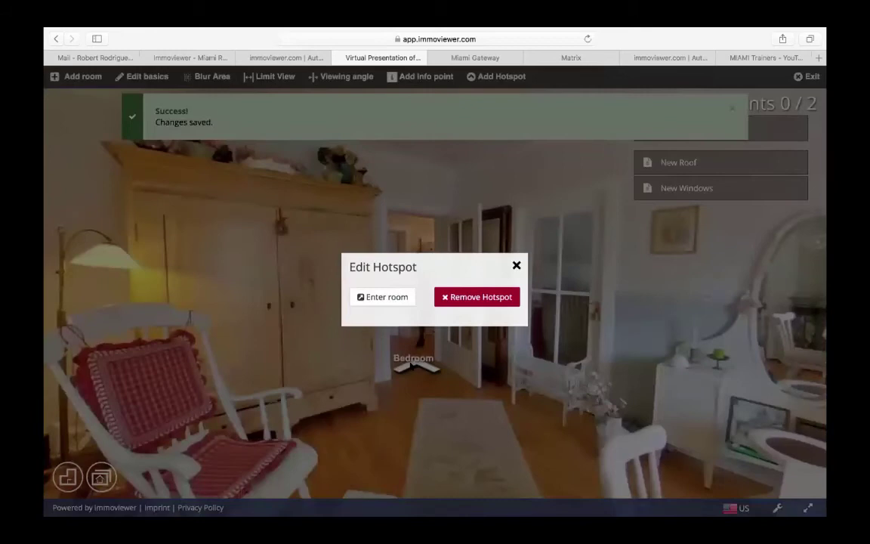
left_click(385, 300)
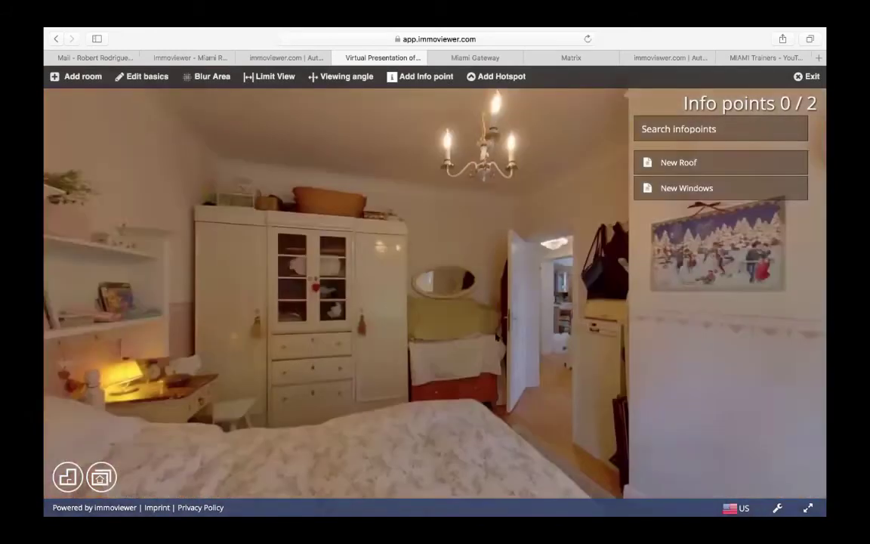
- Add a hotspot by the bedroom door linking to the Bathroom, then choose Exit
left_click(488, 82)
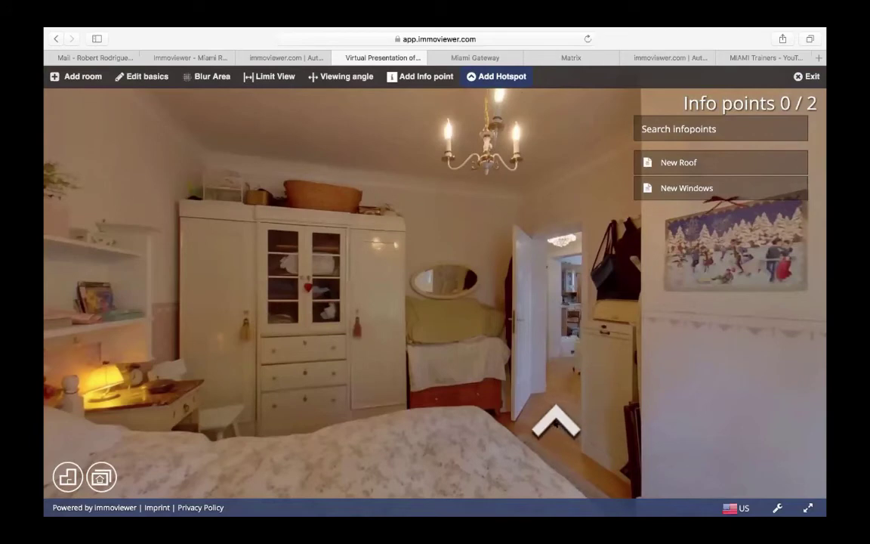
left_click(555, 423)
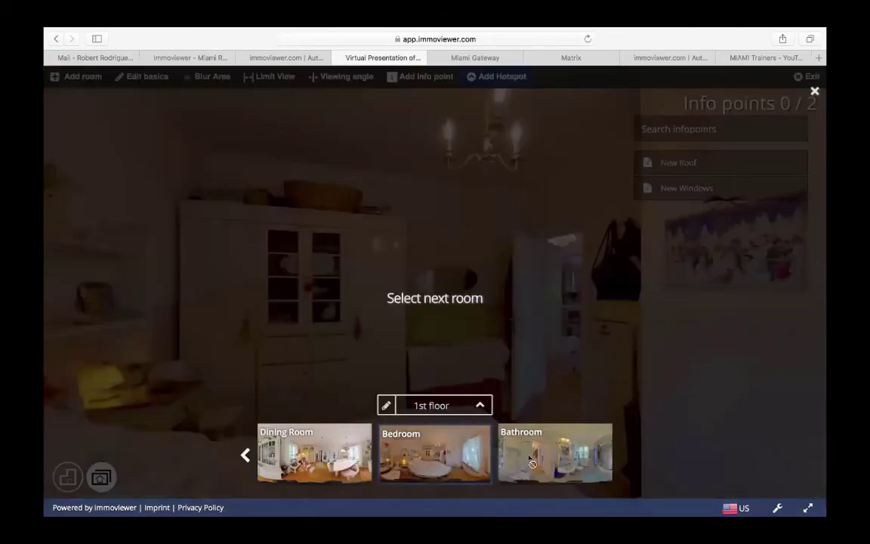
left_click(528, 457)
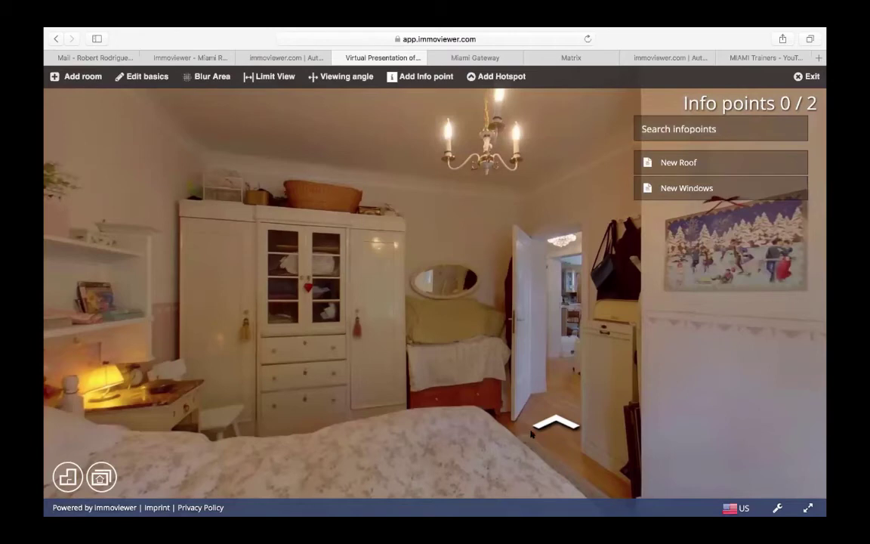
left_click(810, 76)
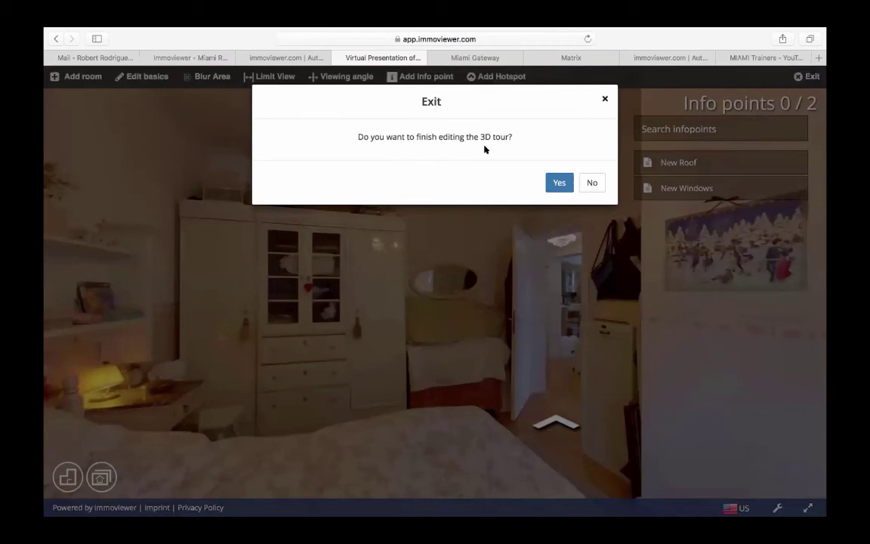
- Confirm Yes to finish editing the 'Virtual Presentation of My Listing' tour
left_click(556, 183)
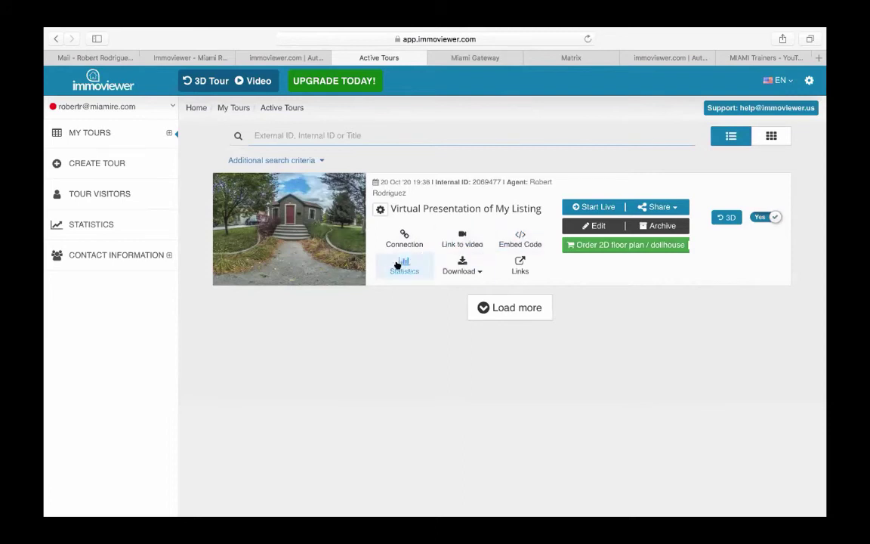
left_click(474, 270)
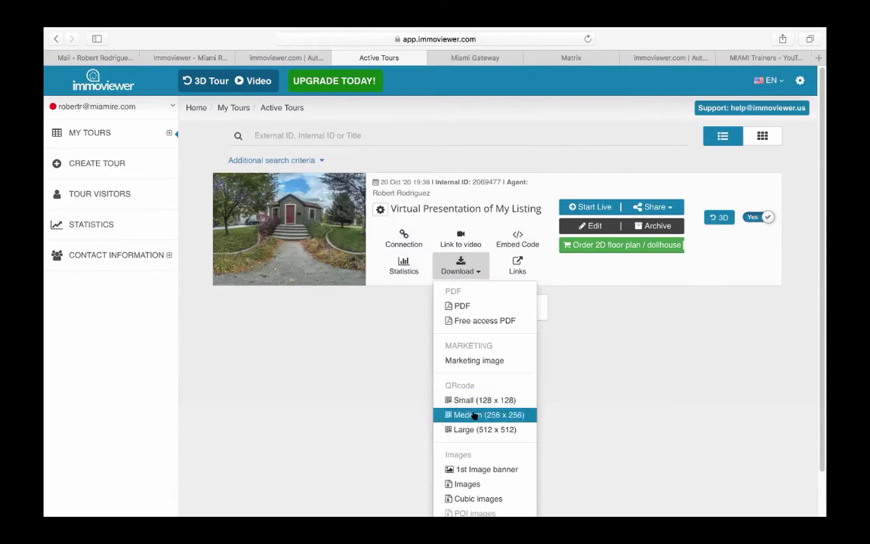
scroll(483, 417, "down", 3)
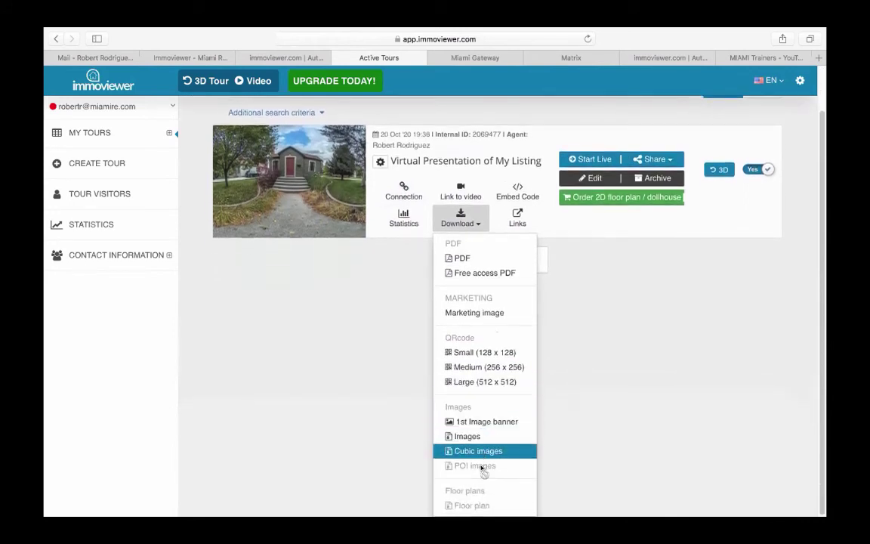
left_click(570, 366)
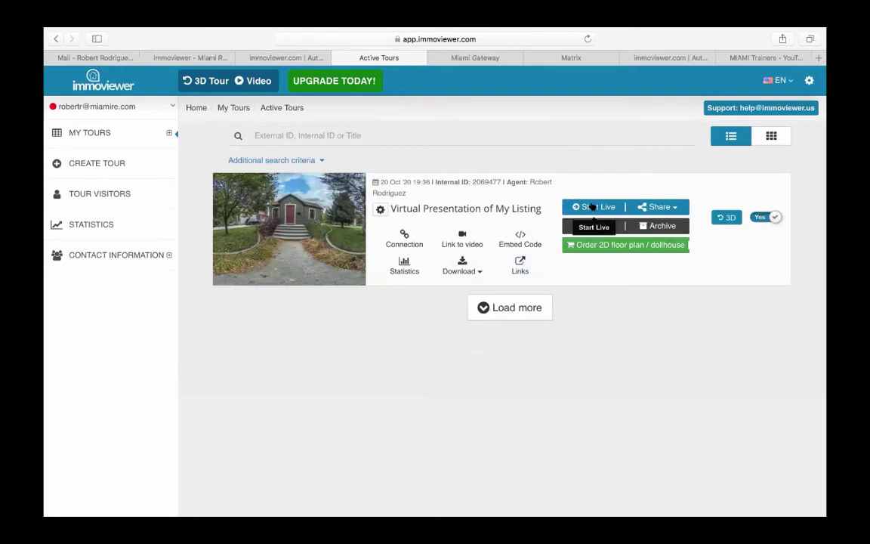
- Start a live Online Viewing of the tour and bring up the participant invite form
left_click(592, 207)
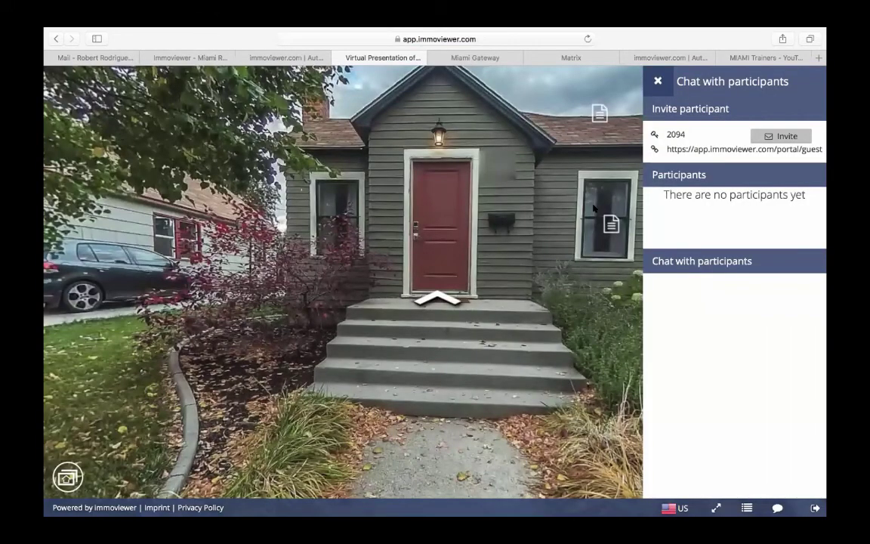
left_click(783, 136)
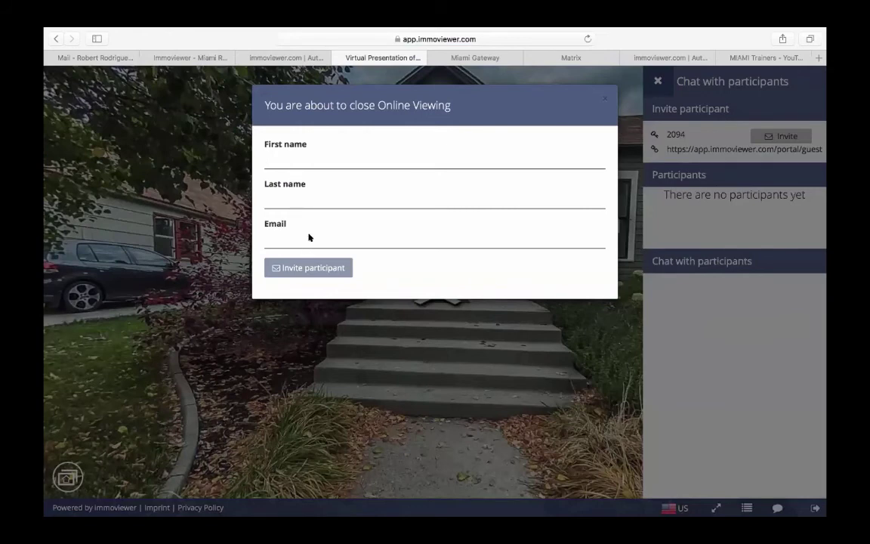
- Enter the participant's first name and e-mail address, then send the invitation
left_click(286, 160)
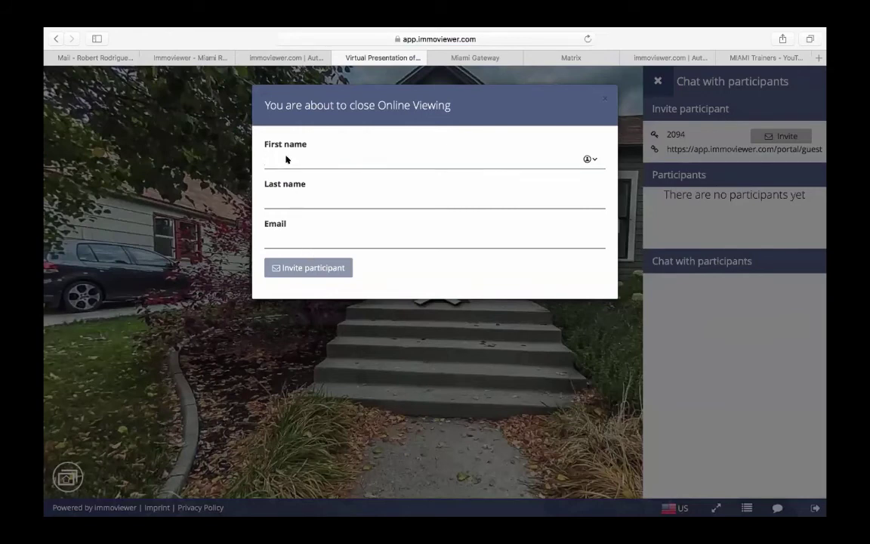
type("Maggie")
left_click(302, 199)
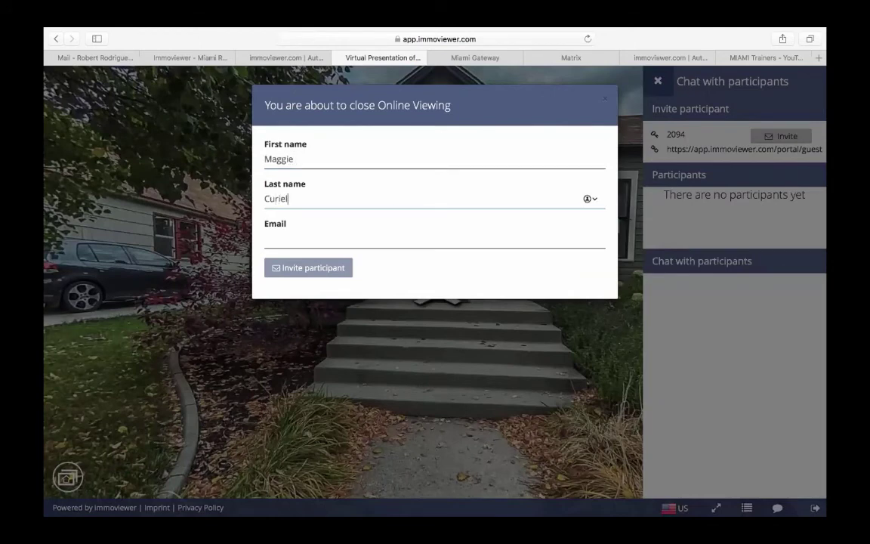
left_click(292, 241)
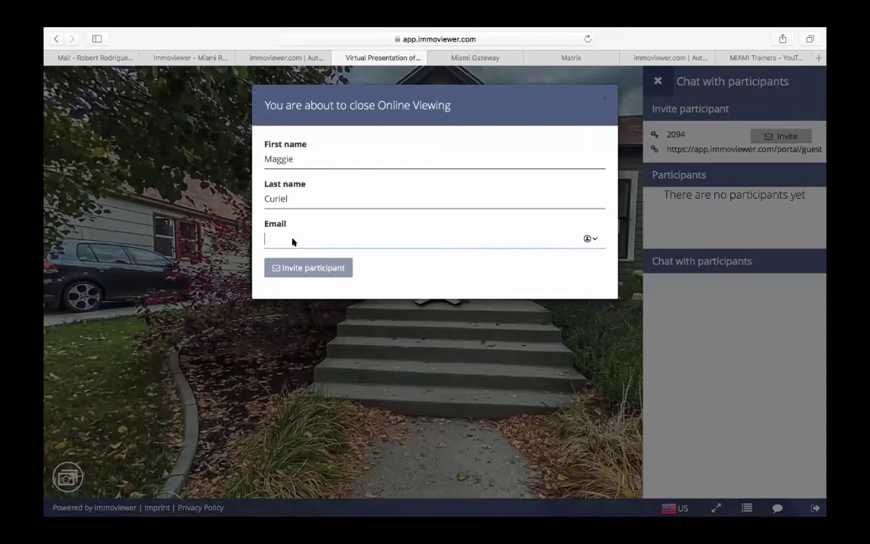
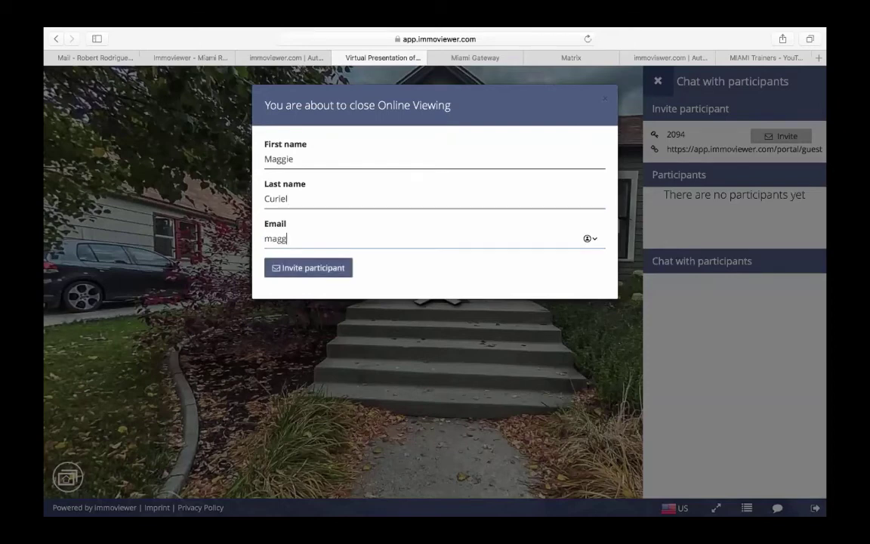
left_click(303, 270)
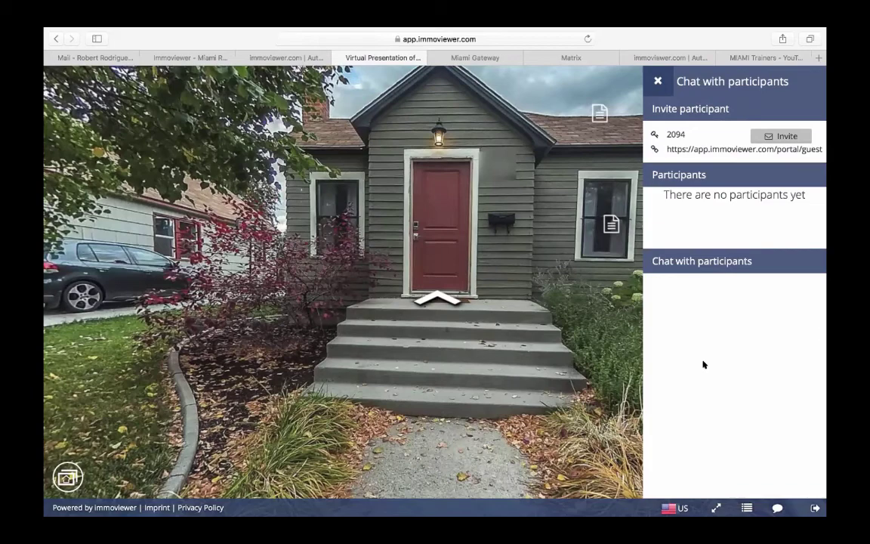
- Read and close the New Windows and New Roof notes on the house front
left_click_drag(478, 261, 414, 266)
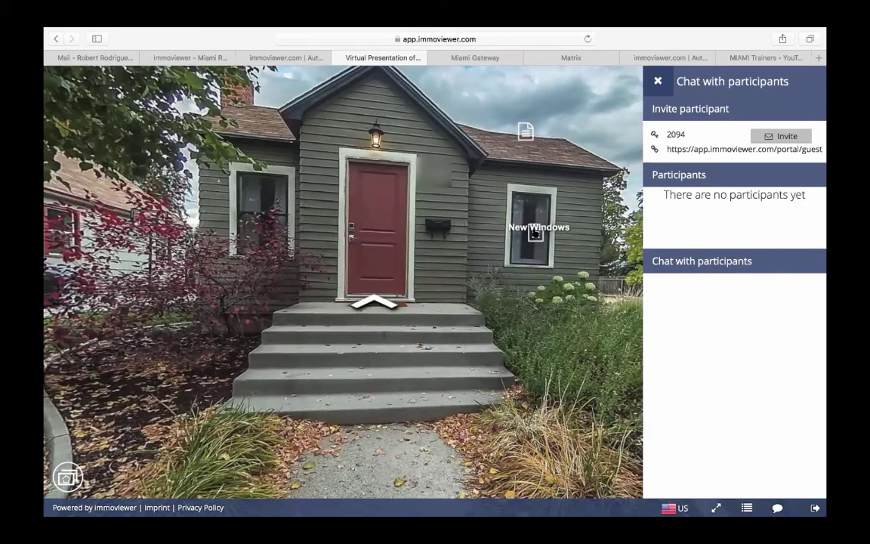
left_click(535, 235)
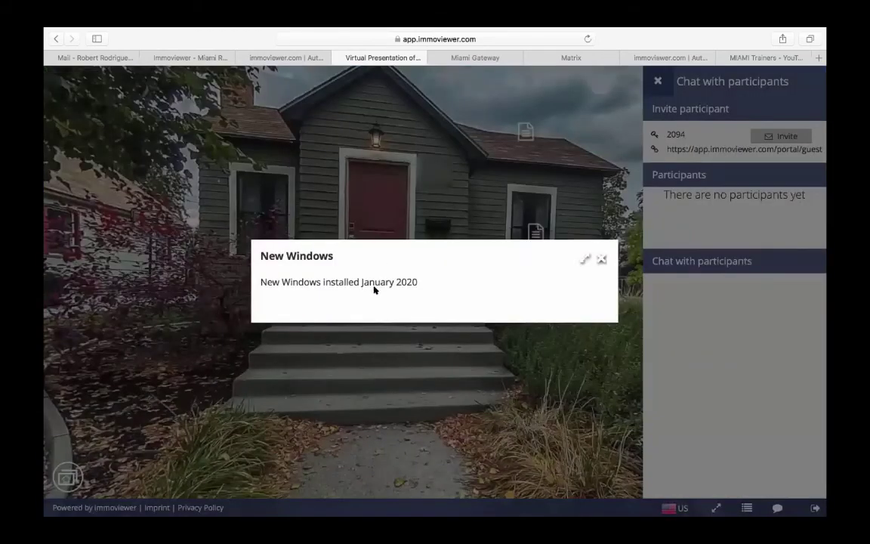
left_click(600, 259)
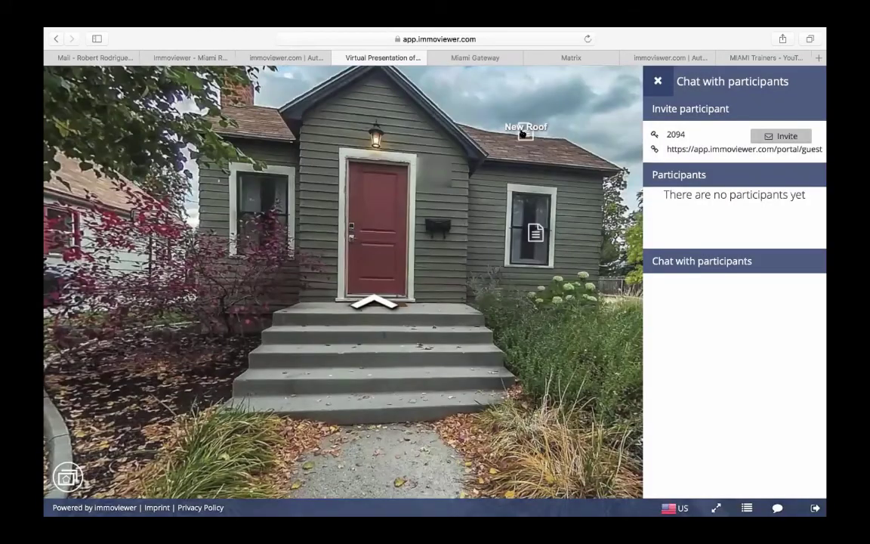
left_click(524, 132)
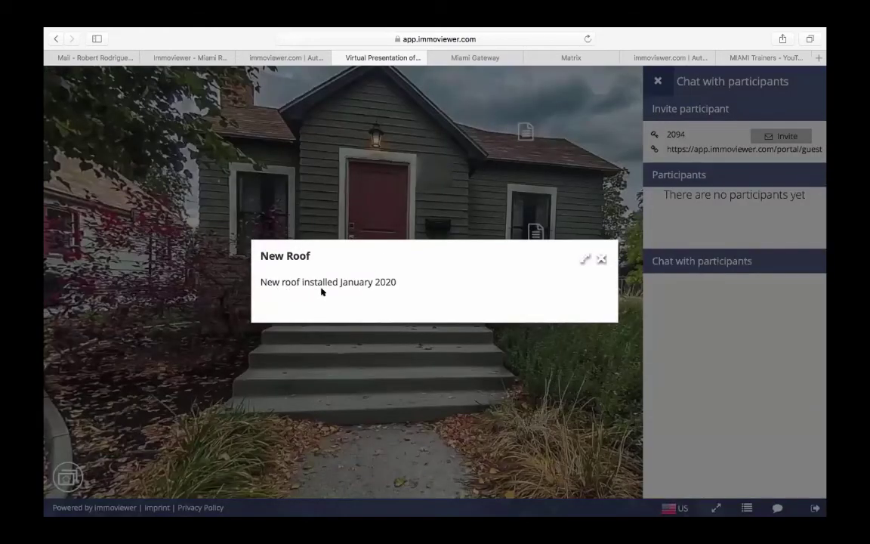
left_click(600, 260)
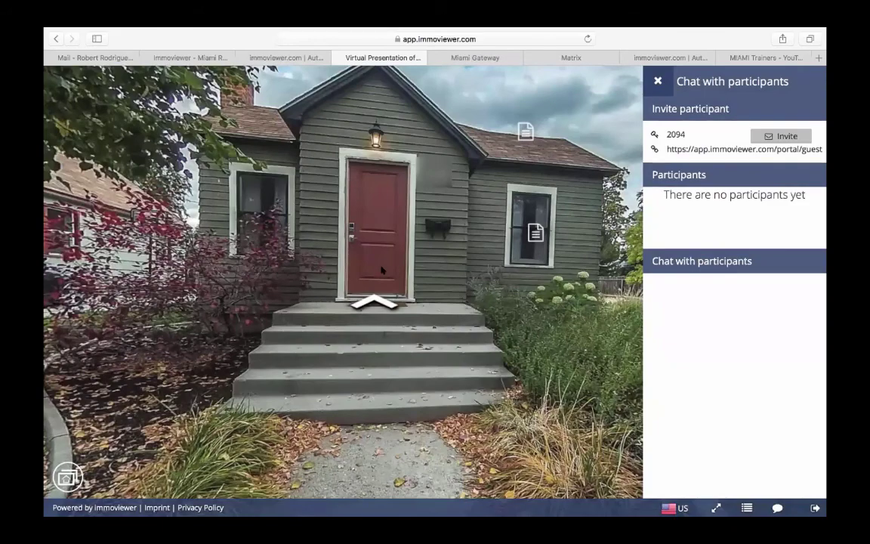
left_click_drag(363, 232, 491, 258)
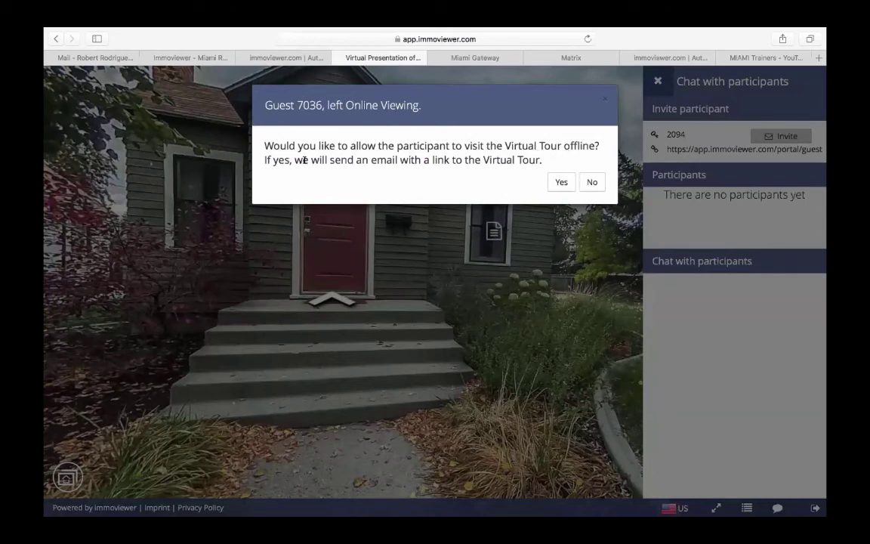
- Allow the departed guest to view offline, then walk through the front door into the house
left_click(559, 183)
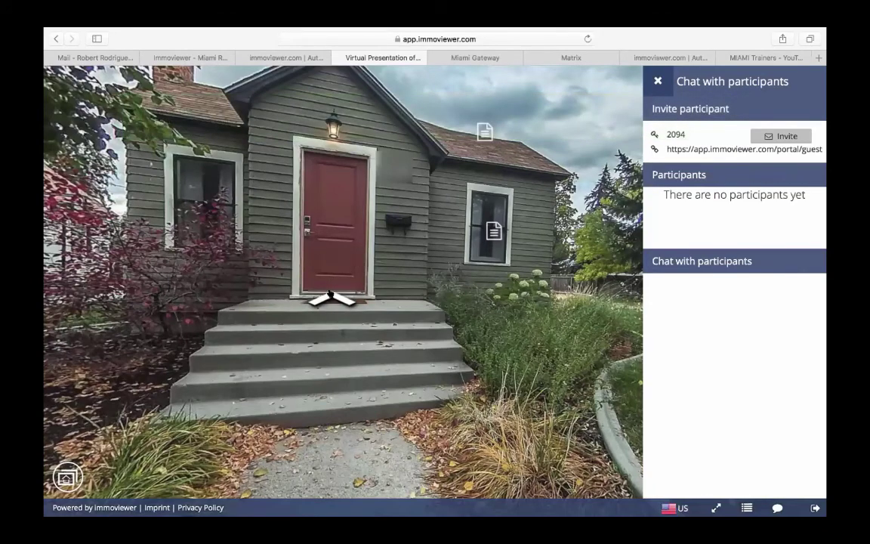
left_click(329, 294)
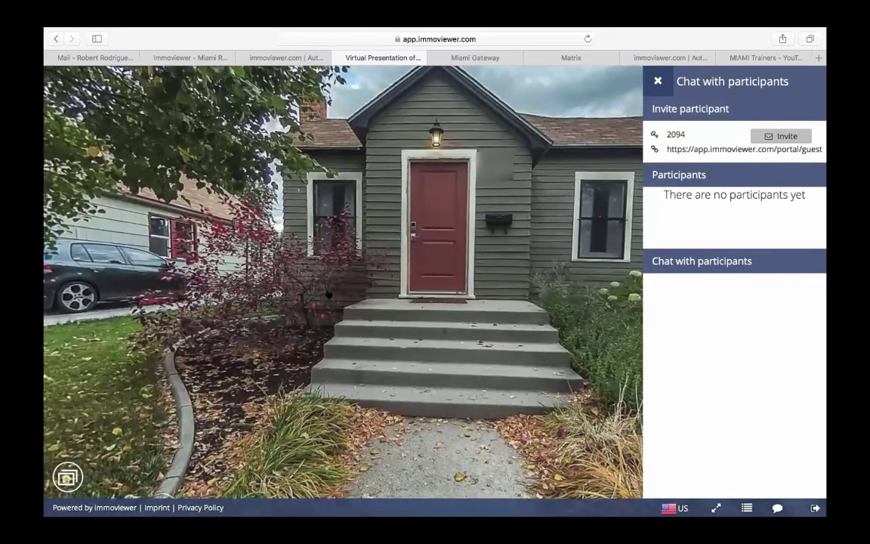
left_click(328, 295)
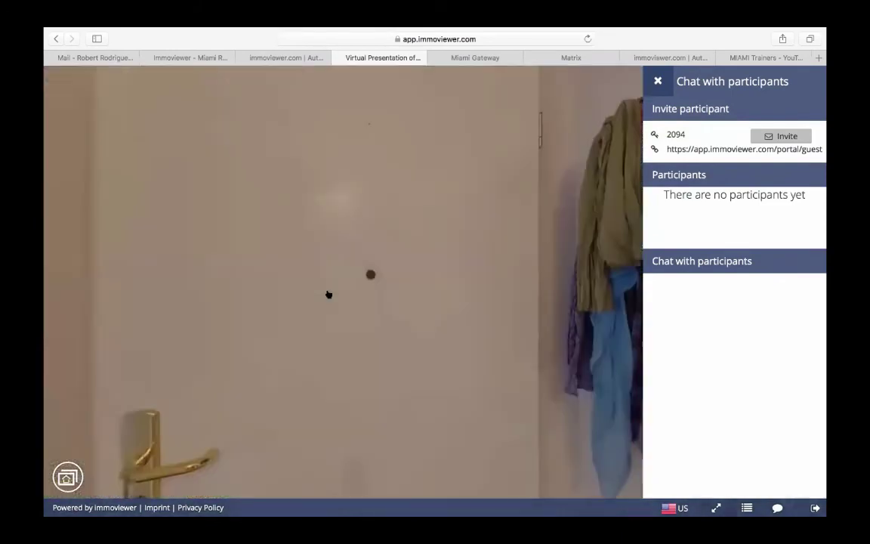
left_click_drag(519, 317, 265, 266)
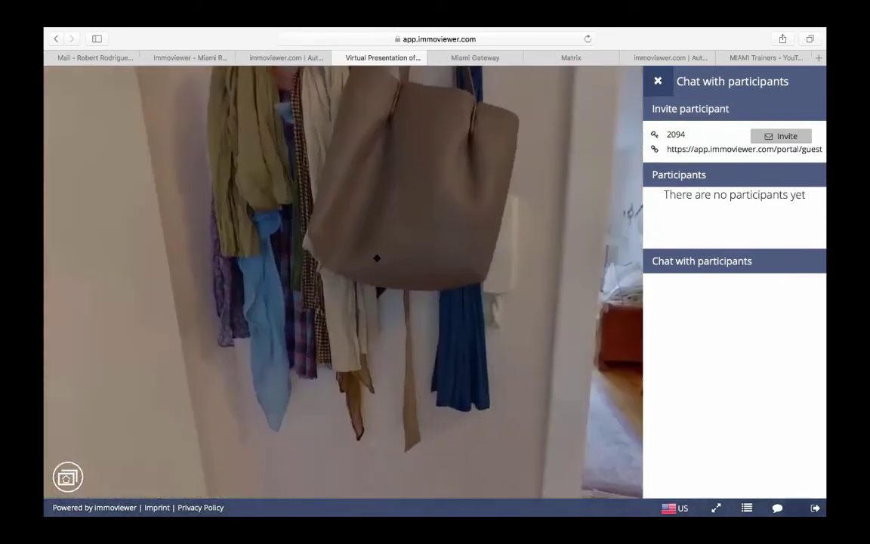
- Walk on past the striped chair and through the doorway into the kitchen
left_click(266, 219)
left_click(381, 388)
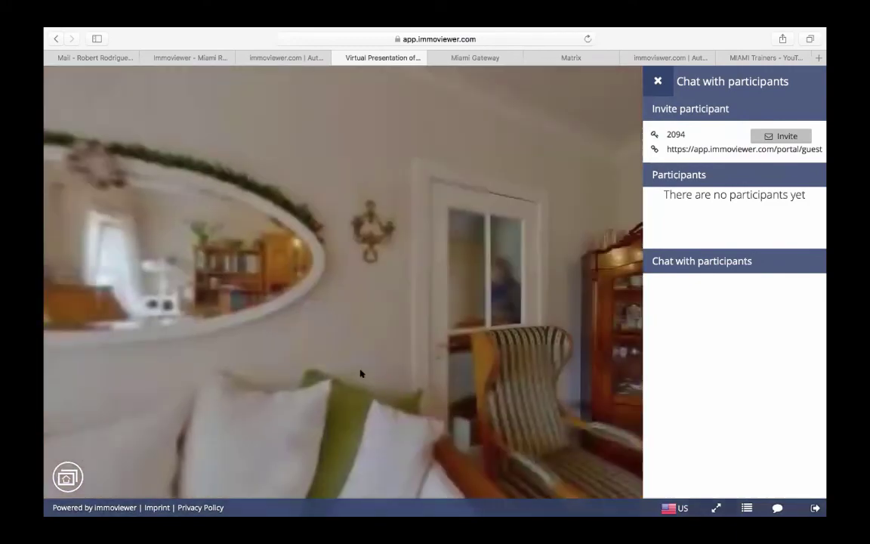
left_click_drag(473, 329, 203, 217)
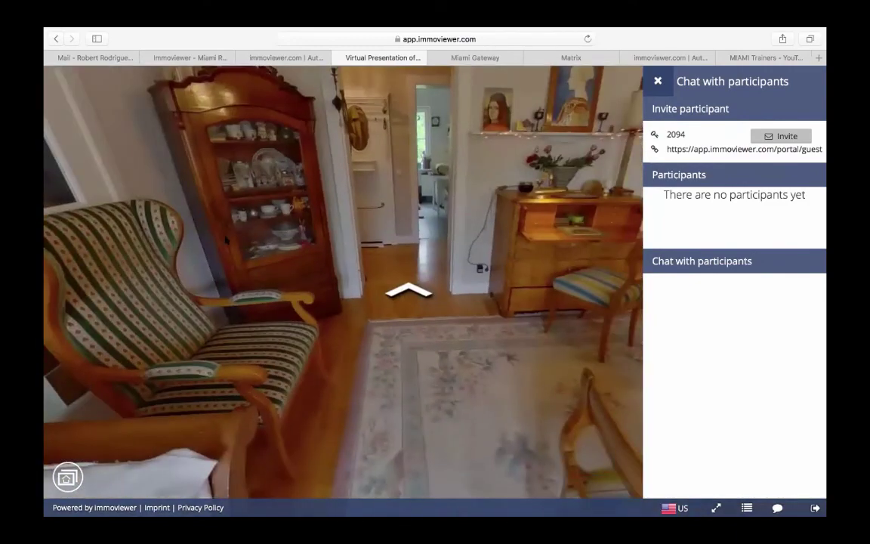
left_click(407, 289)
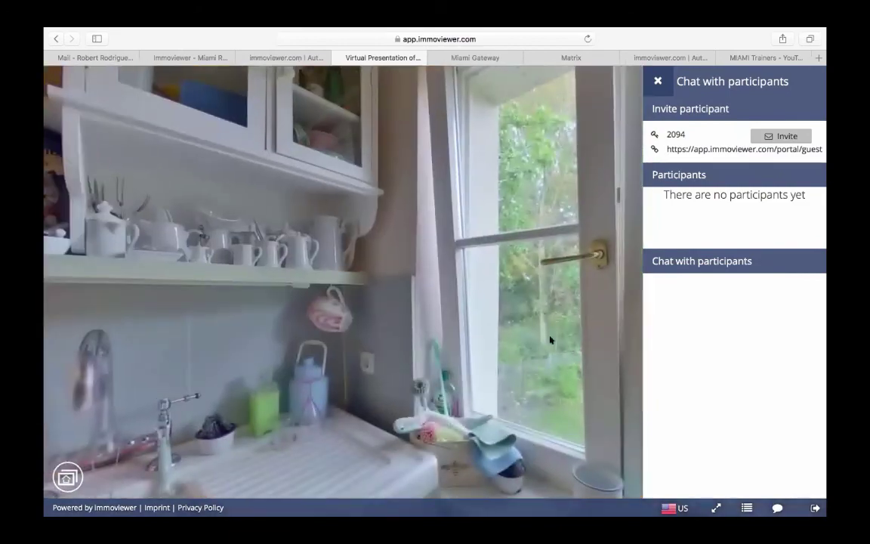
left_click_drag(499, 309, 320, 237)
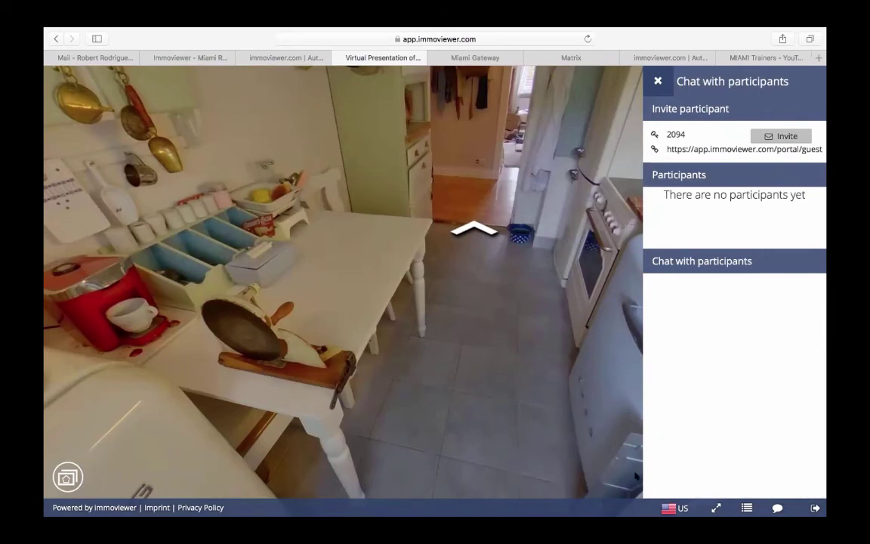
- Close the tour presentation, log back in, and show Share options for the listing tour
left_click(334, 57)
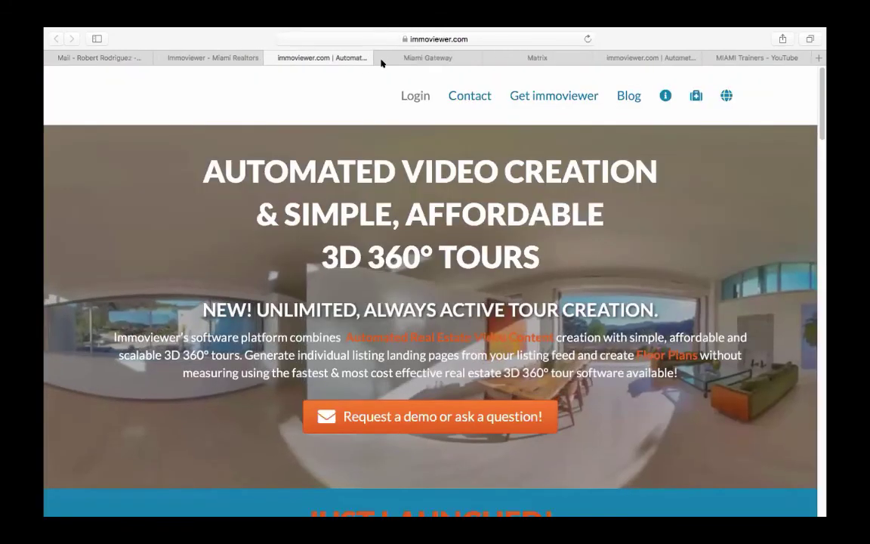
left_click(410, 96)
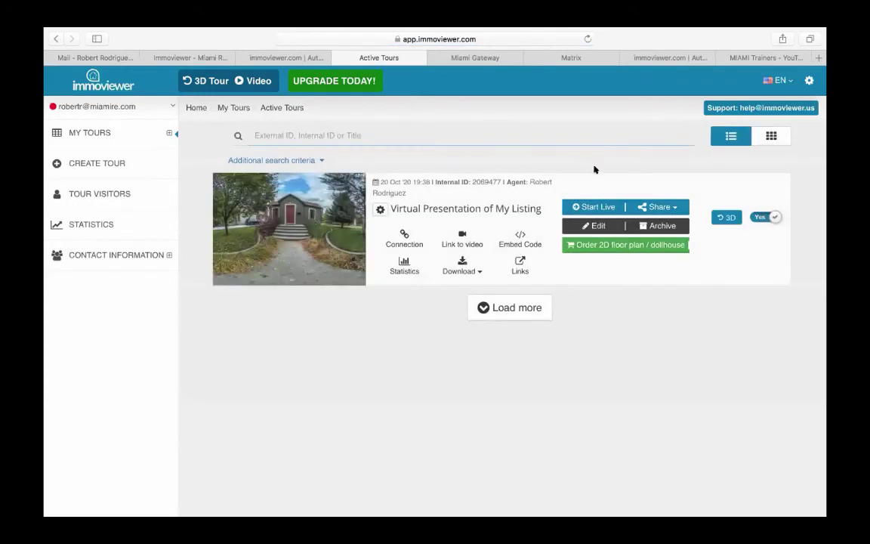
left_click(670, 208)
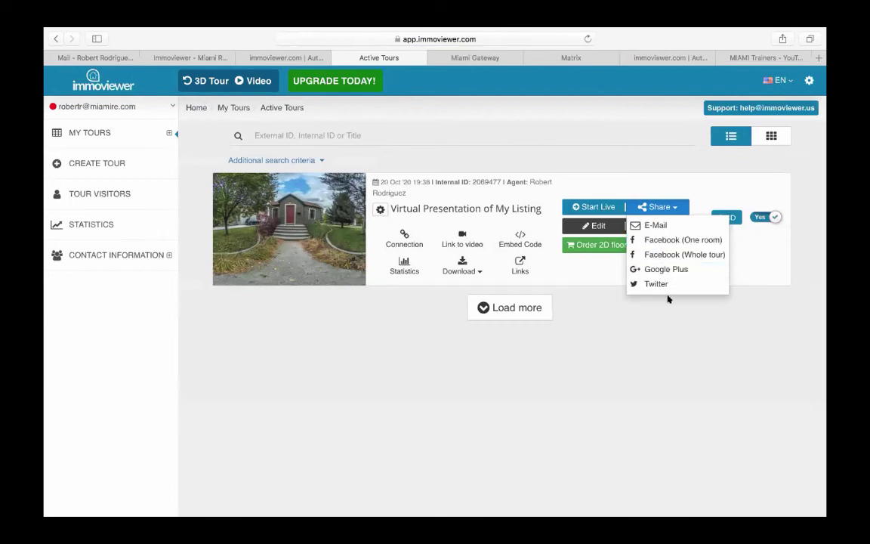
- Start an unlimited-access Facebook share of the tour, then discard the post
left_click(669, 255)
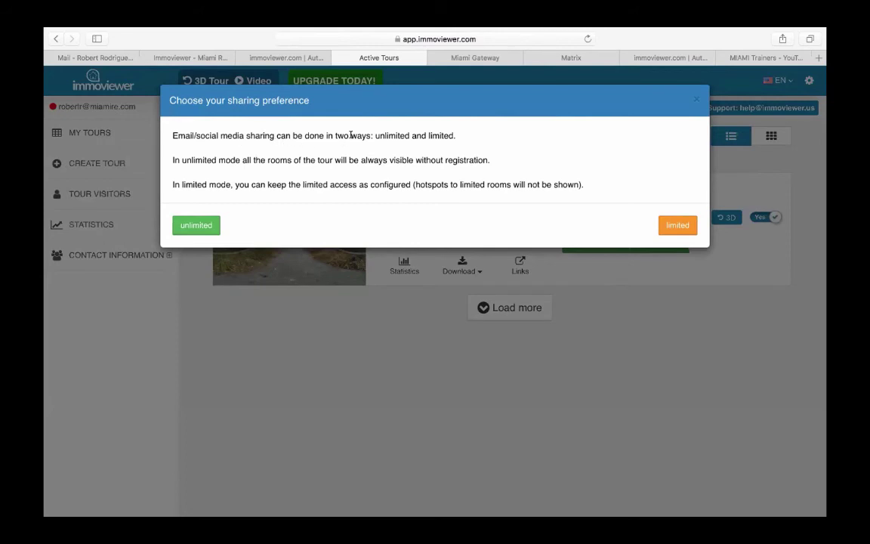
left_click(212, 221)
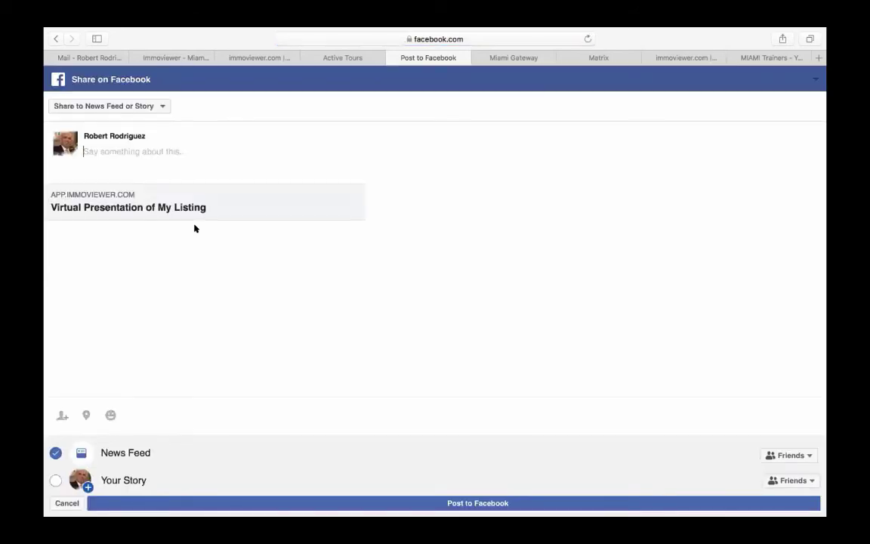
left_click(390, 56)
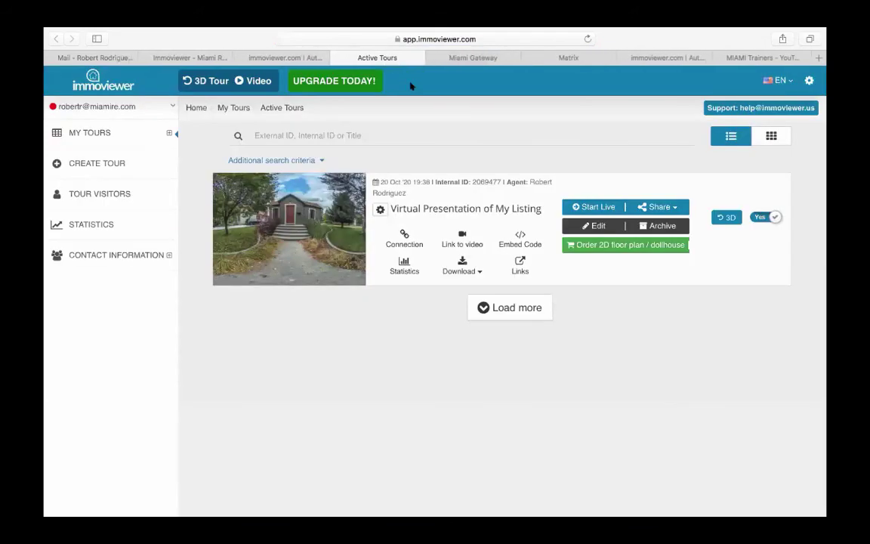
- Open the tour's Links dialog, showing the private link that requires registration
left_click(520, 265)
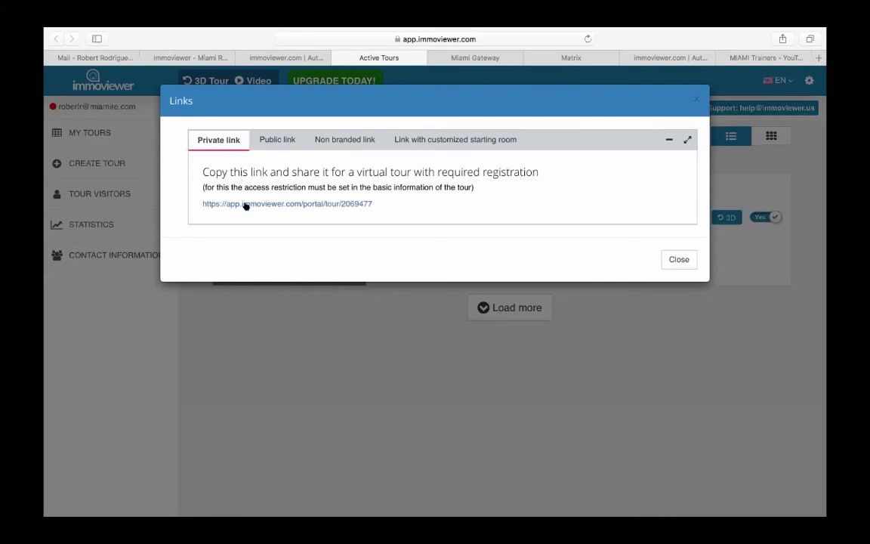
- Preview the no-registration public link in the browser, then view the non-branded and starting-room links
left_click(272, 140)
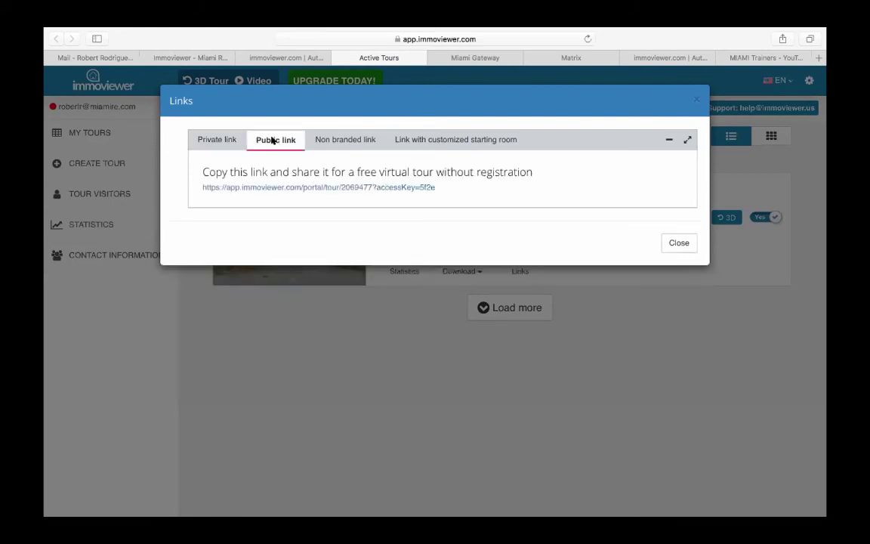
left_click(271, 188)
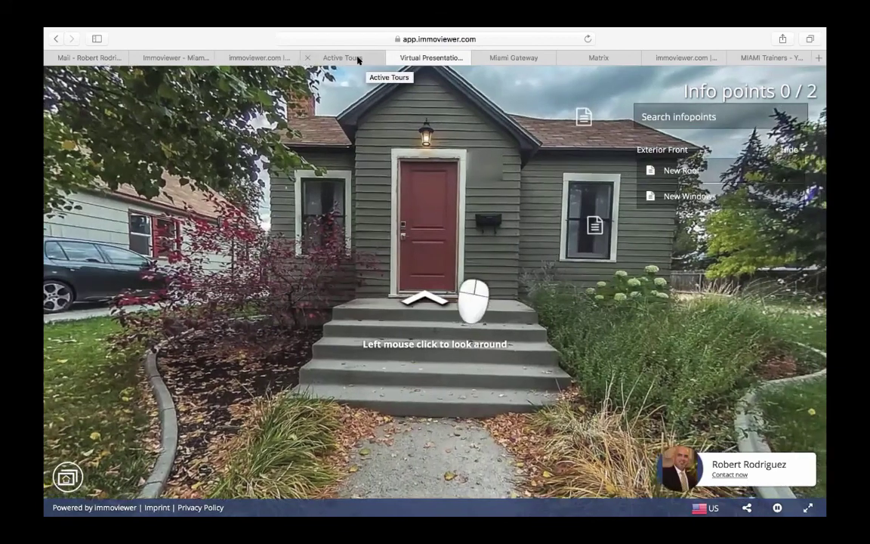
left_click(358, 60)
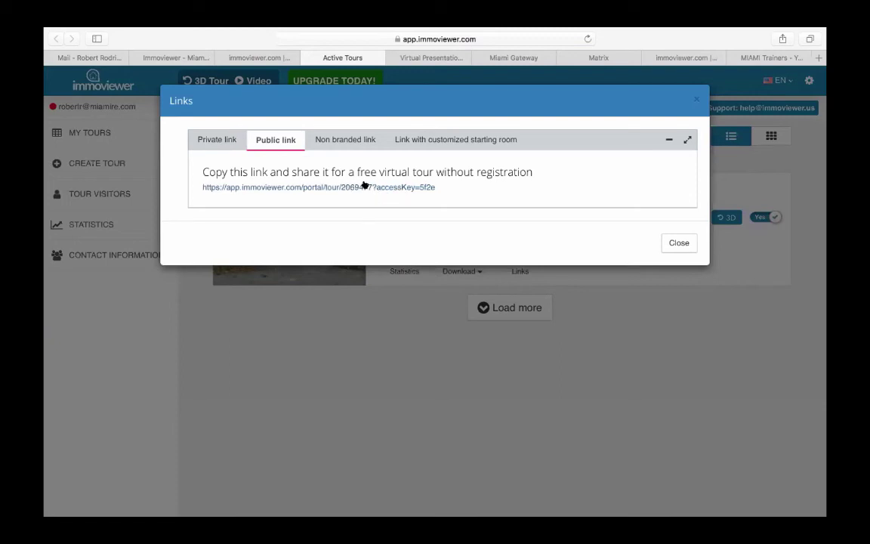
left_click(344, 141)
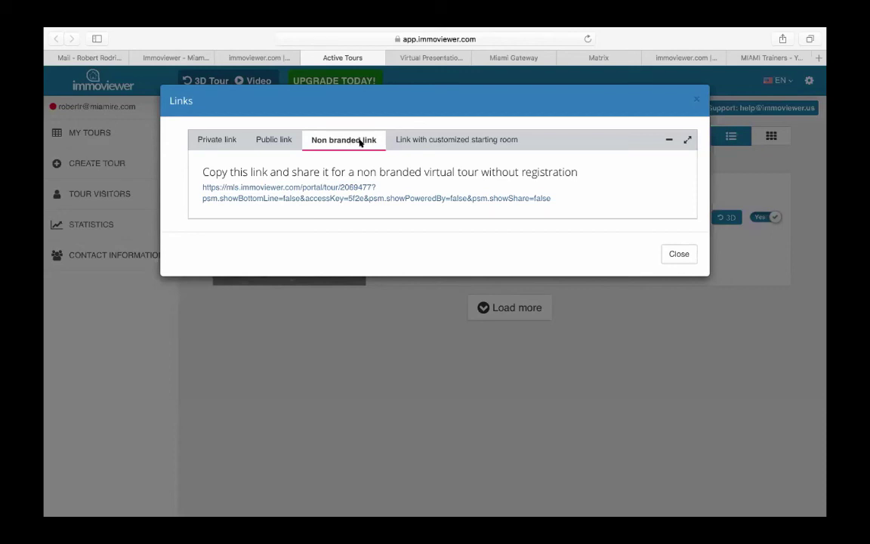
left_click(480, 142)
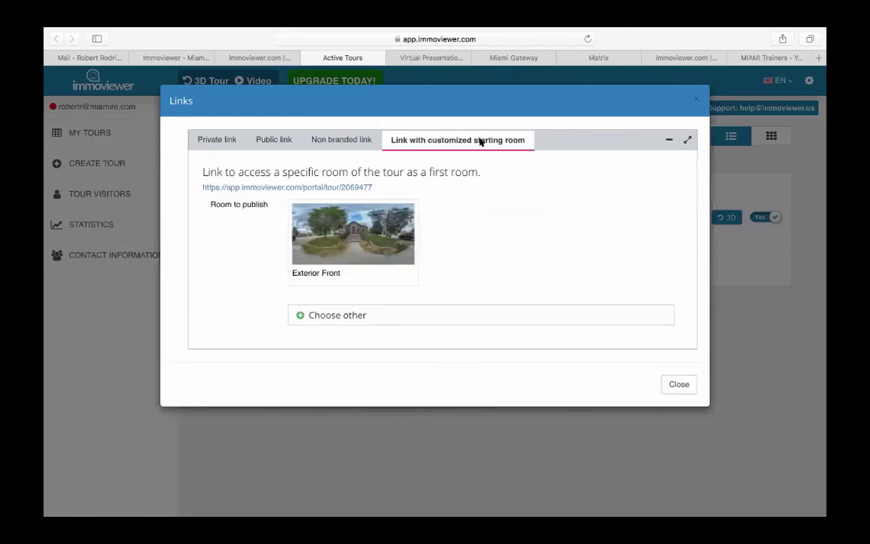
- Browse the starting-room choices (Exterior Front through Bedroom), then close the Links dialog
left_click(354, 317)
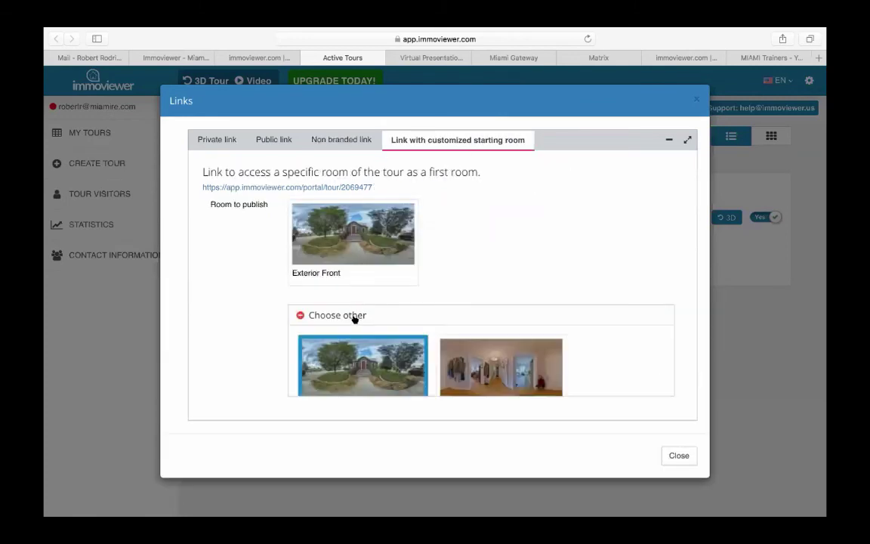
scroll(489, 427, "down", 5)
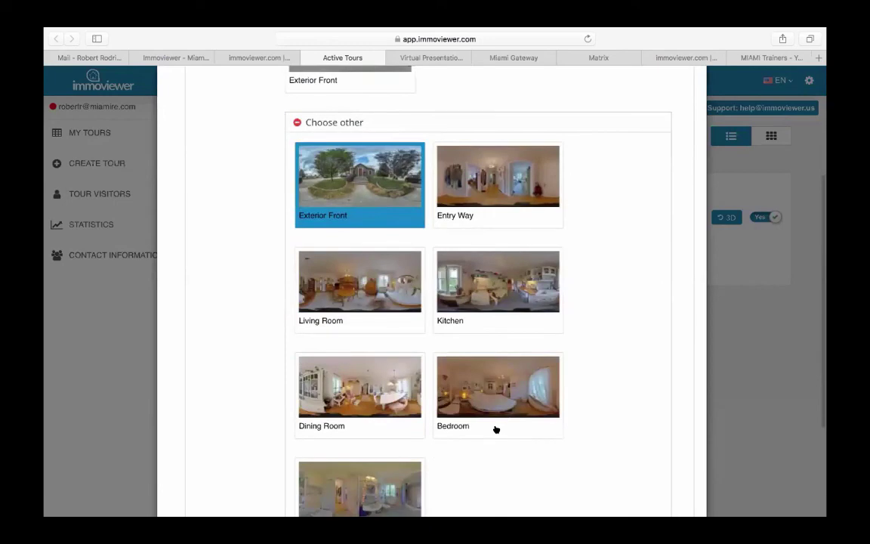
scroll(496, 429, "up", 5)
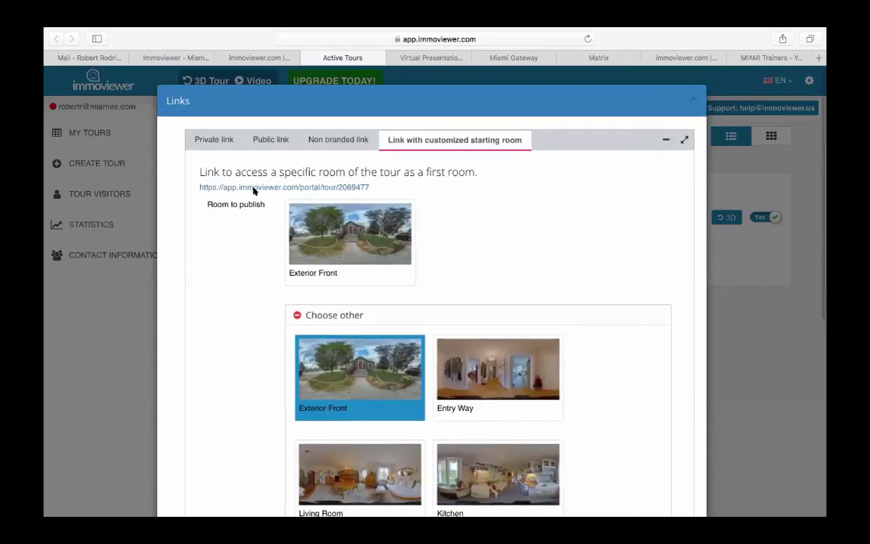
left_click(692, 99)
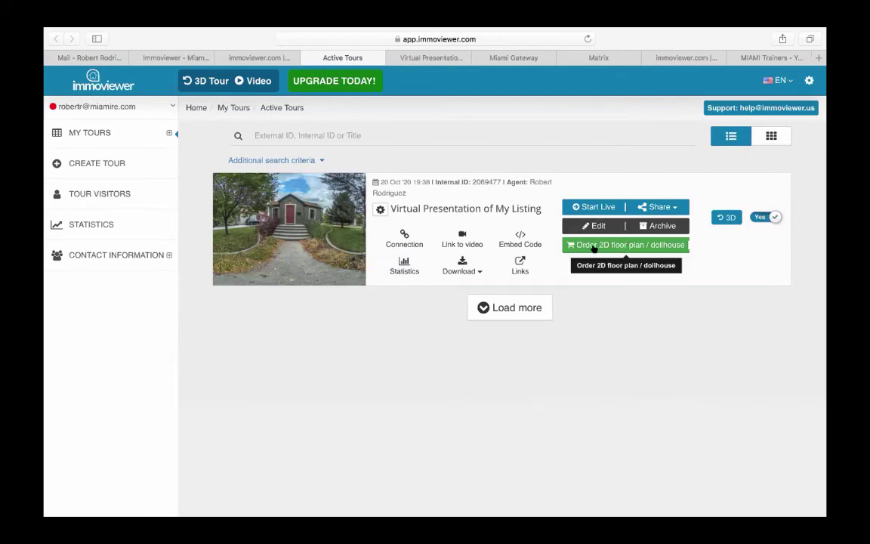
- Look over the 2D floor plan and dollhouse ordering offers, then go to Tour Visitors
left_click(633, 244)
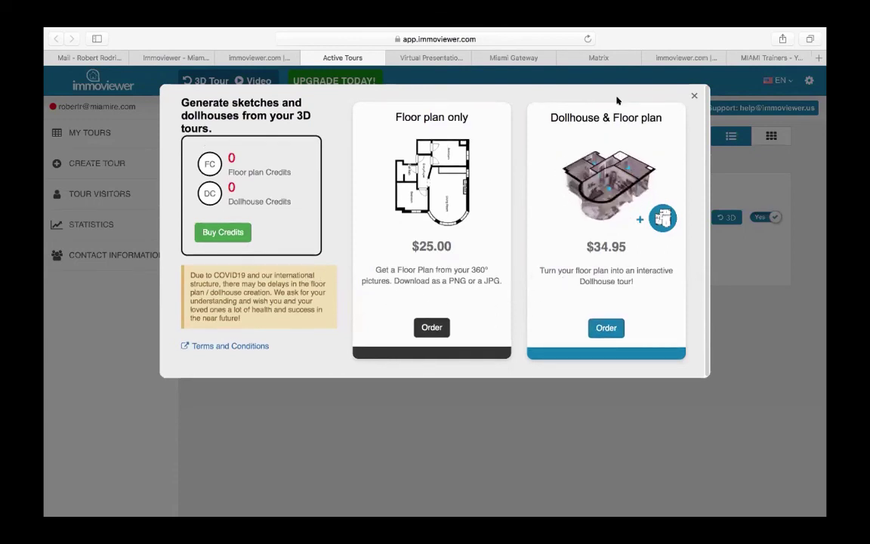
left_click(694, 95)
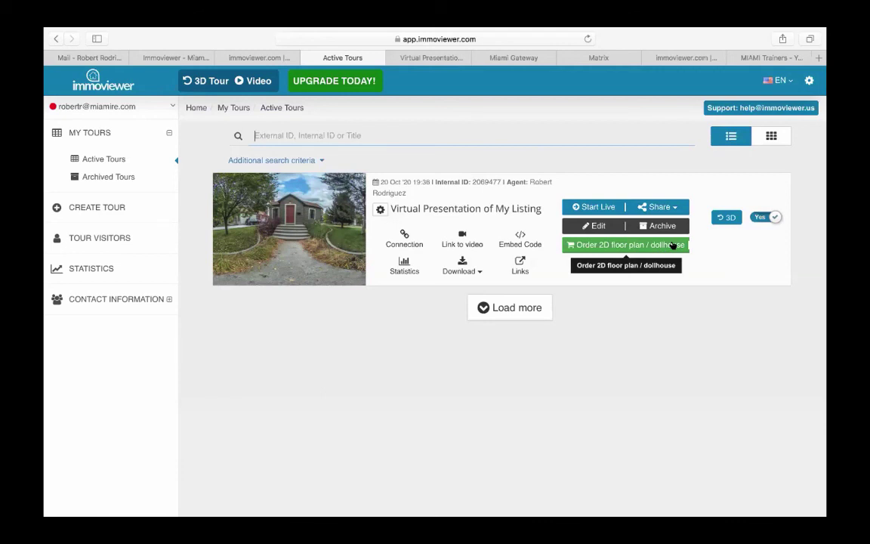
left_click(673, 245)
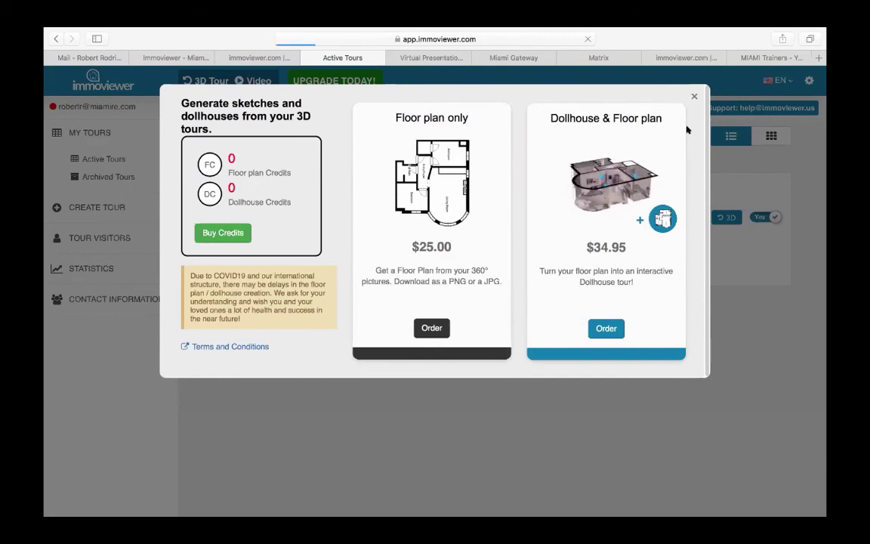
left_click(694, 96)
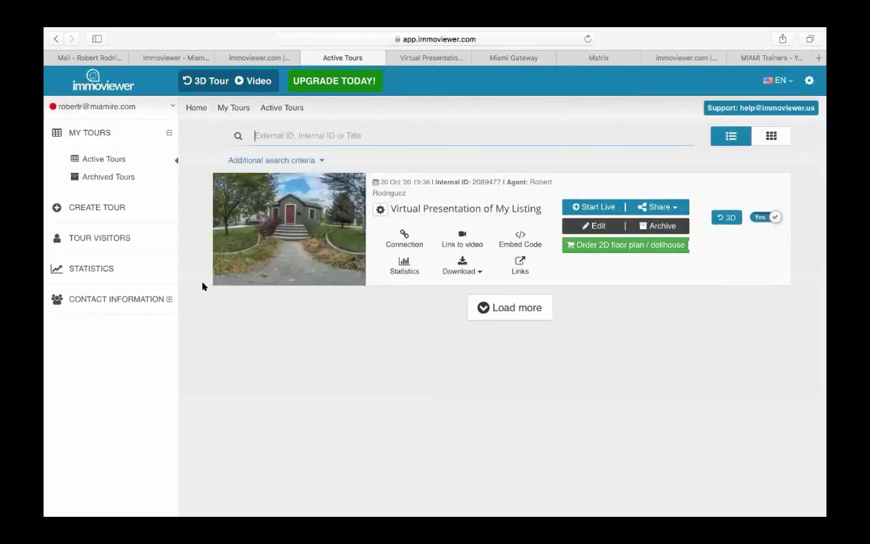
left_click(94, 238)
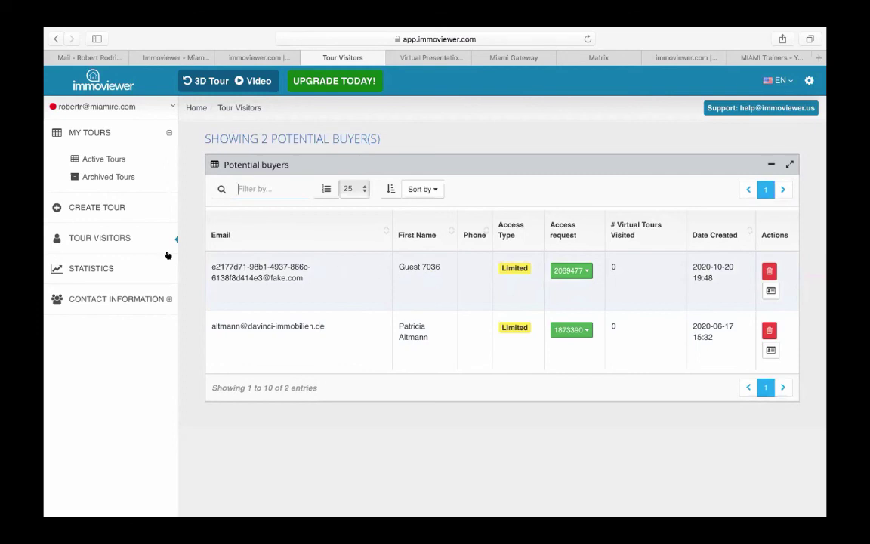
- After reviewing the two potential buyers, open the Statistics page
left_click(89, 267)
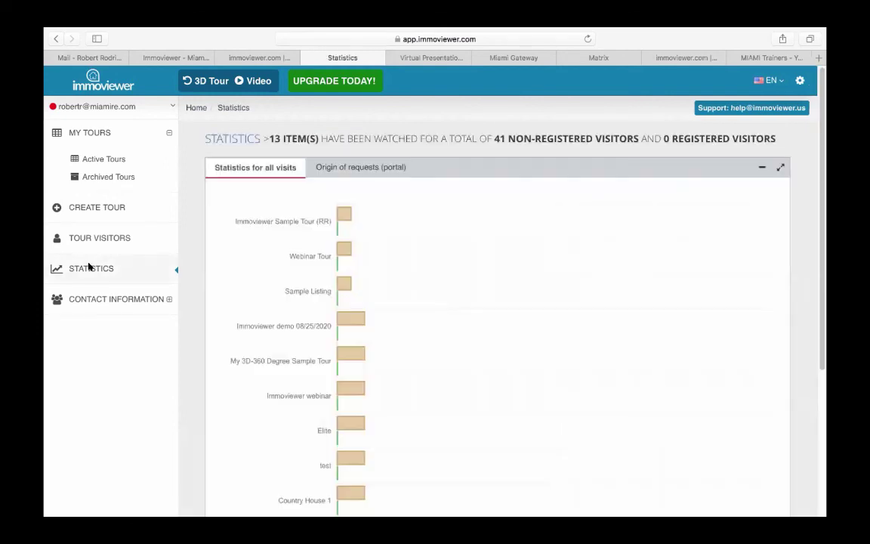
- Check per-tour visitor bars (Sample 3D Tour 18, Virtual Presentation 3), then expand Contact Information
scroll(279, 296, "down", 5)
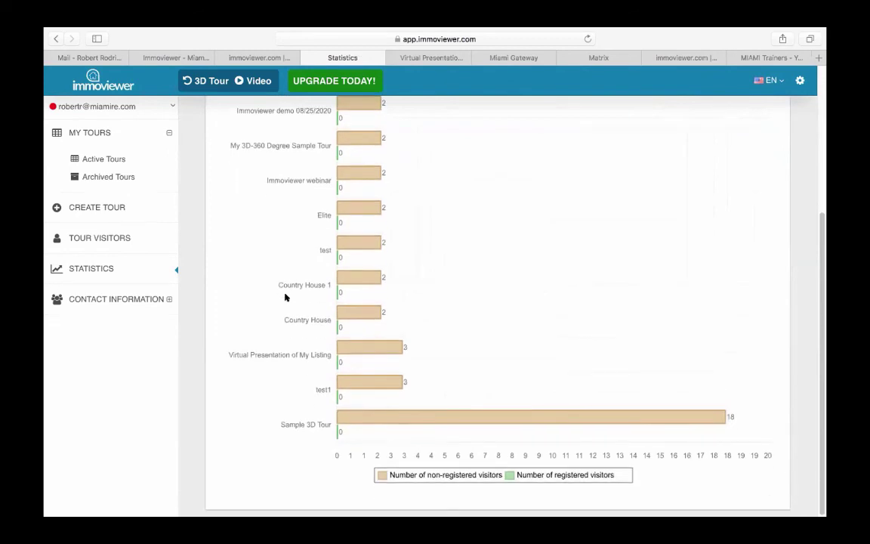
scroll(286, 297, "up", 3)
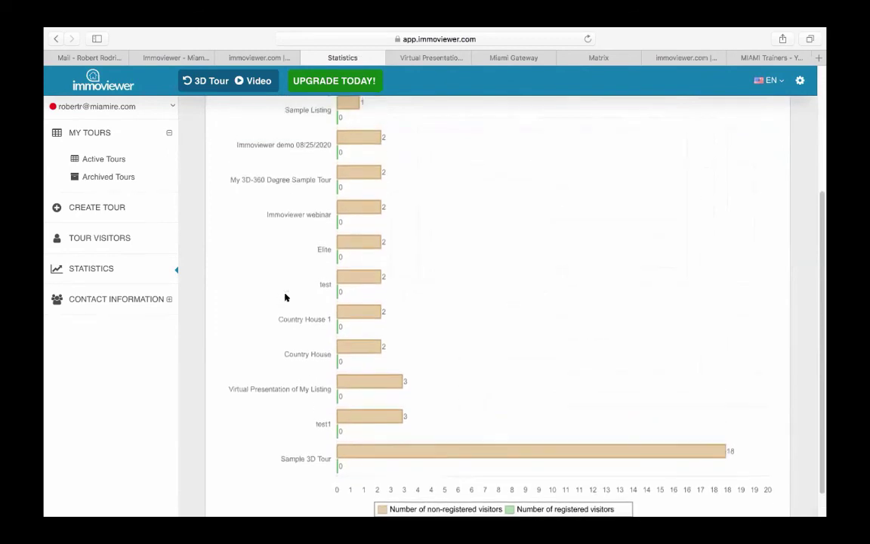
scroll(285, 296, "up", 3)
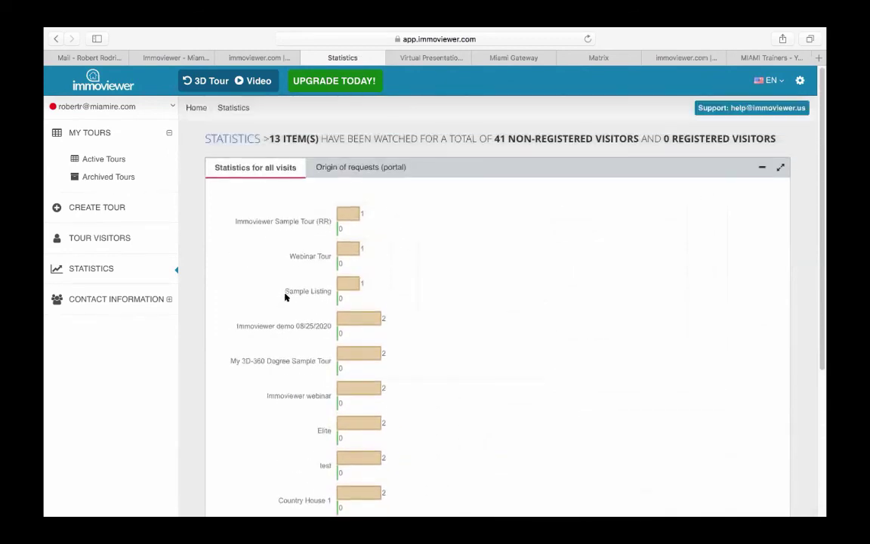
scroll(285, 297, "down", 2)
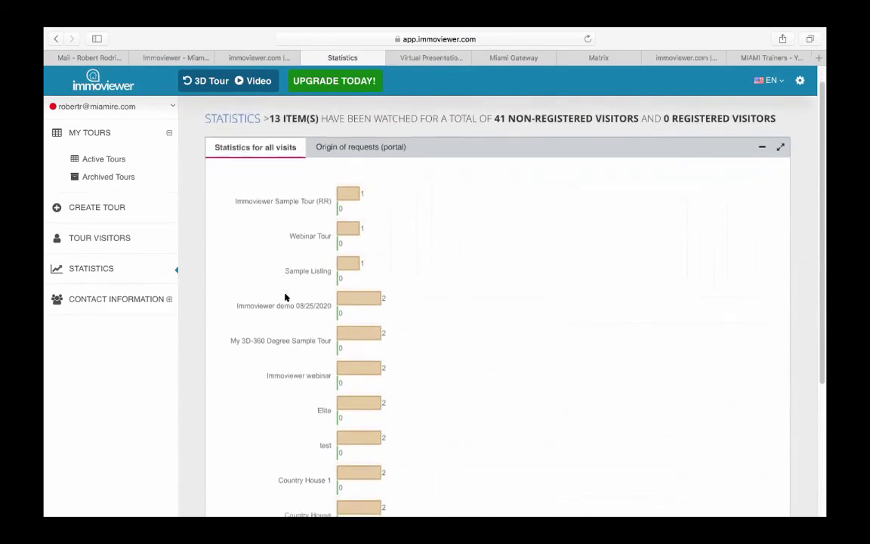
scroll(285, 296, "down", 3)
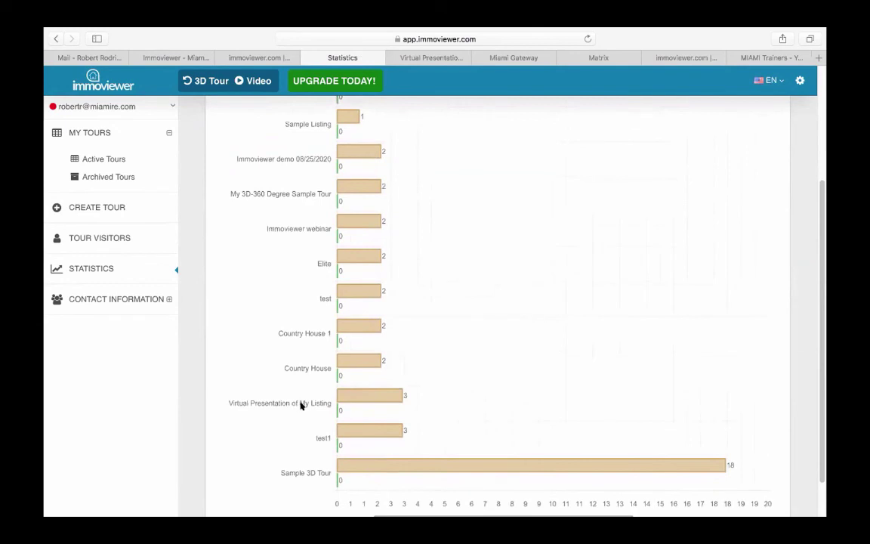
mouse_move(402, 394)
scroll(254, 361, "up", 5)
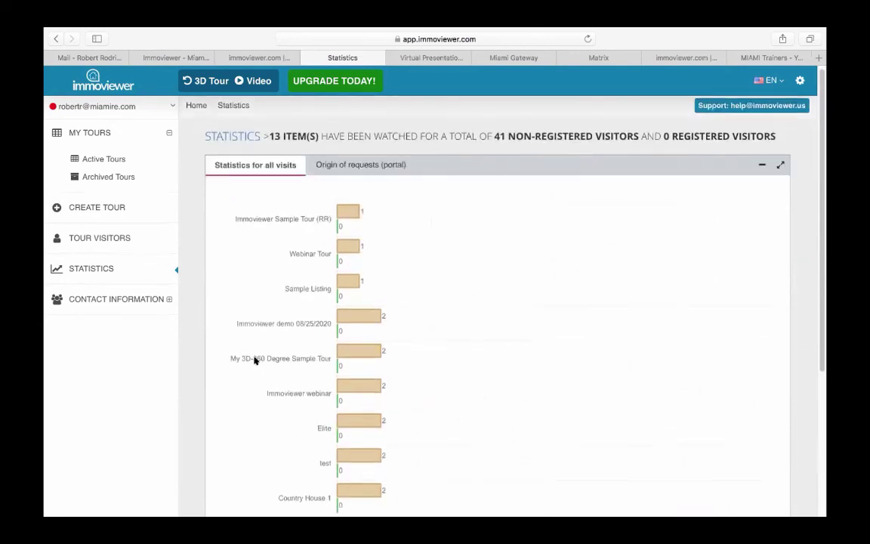
scroll(254, 360, "down", 7)
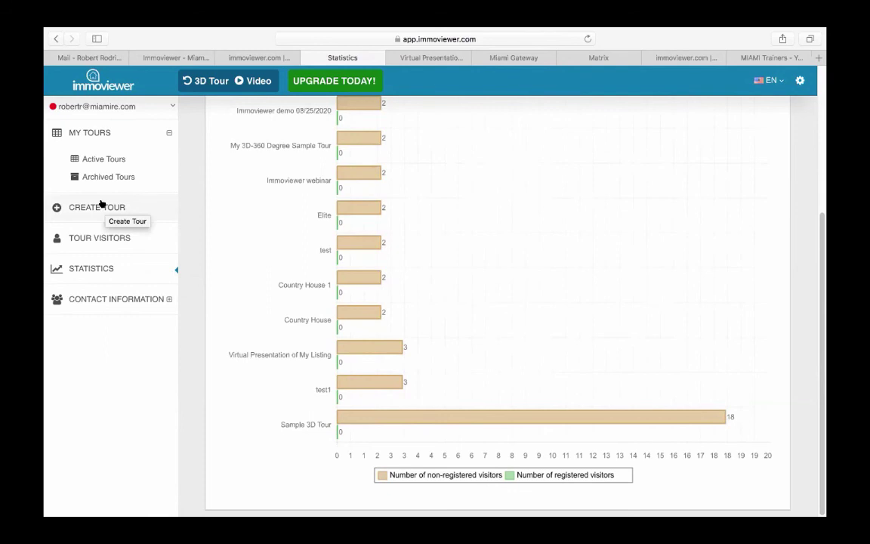
left_click(130, 300)
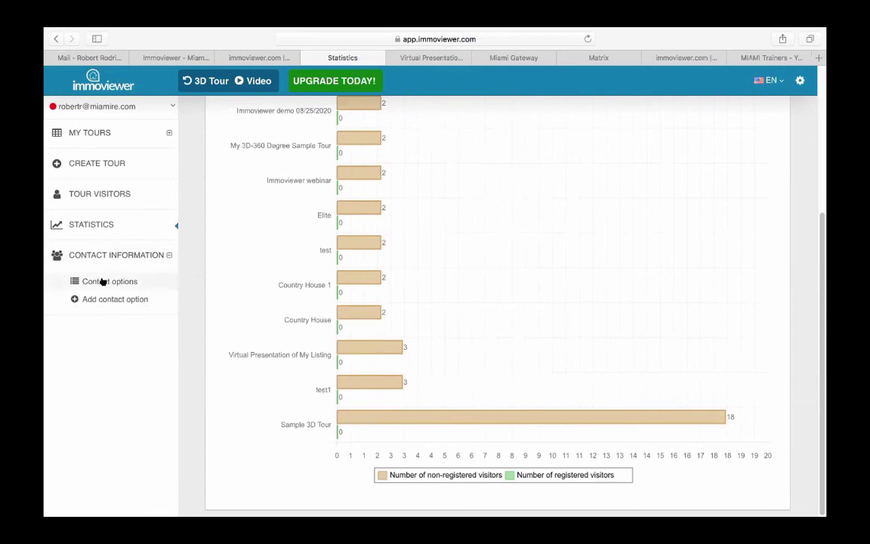
- Open Contact options to list the single agent entry
left_click(102, 281)
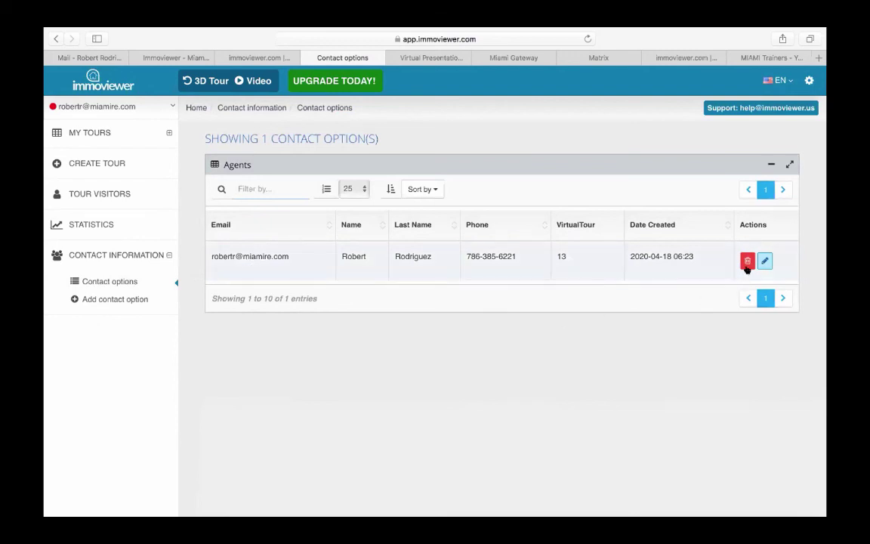
- Submit the agent's Edit Agent form, then return to the Active Tours list
left_click(765, 261)
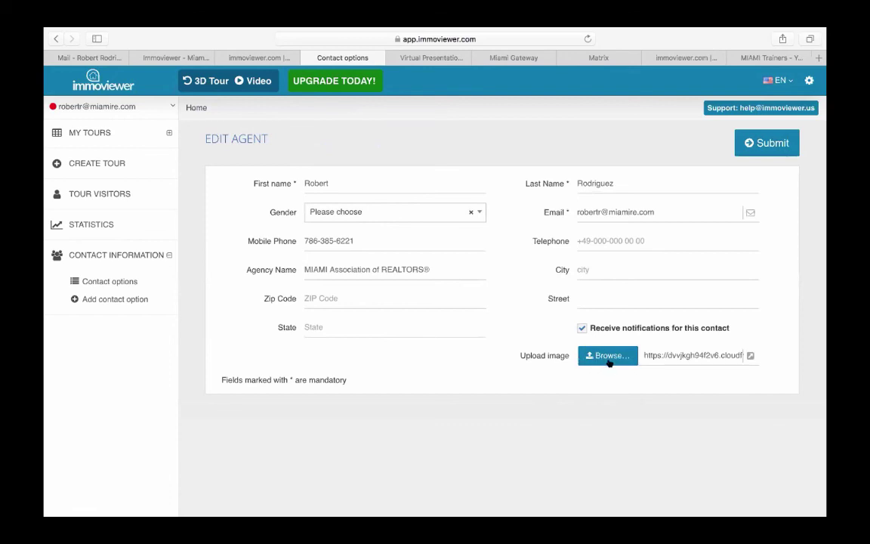
left_click(769, 146)
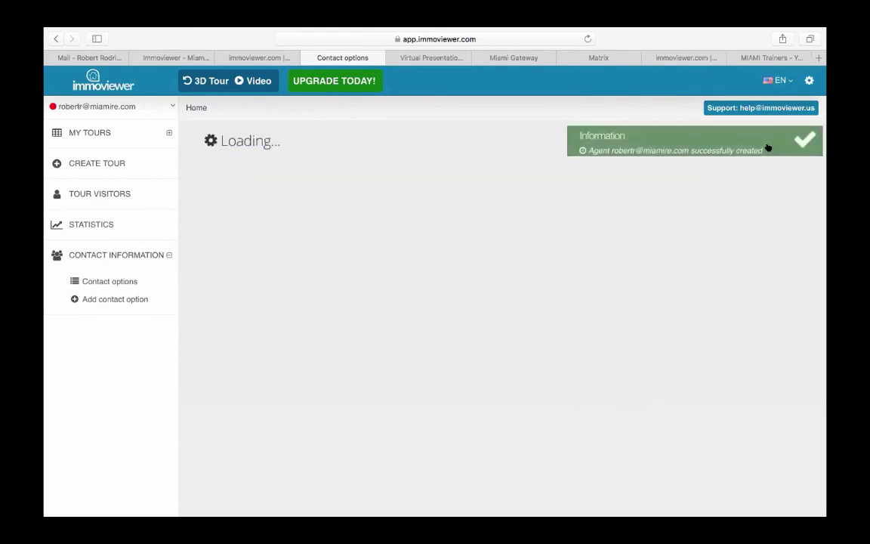
left_click(86, 134)
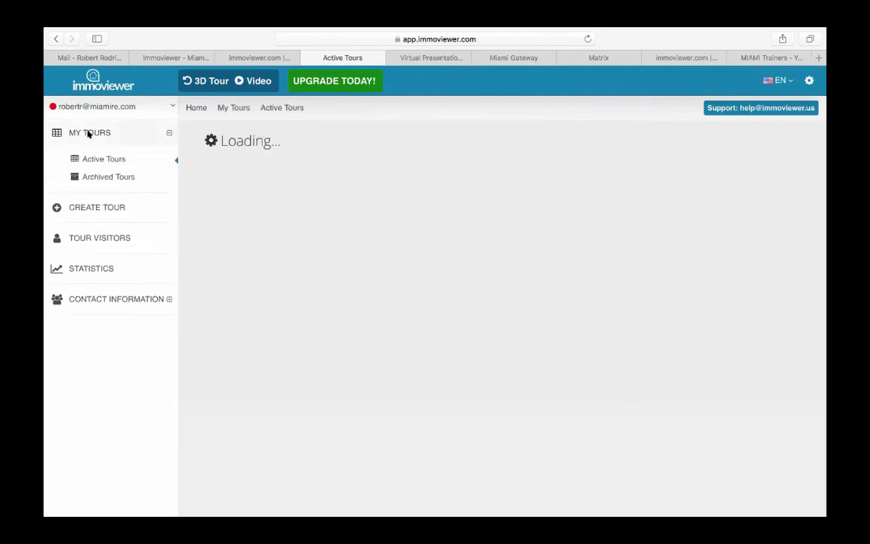